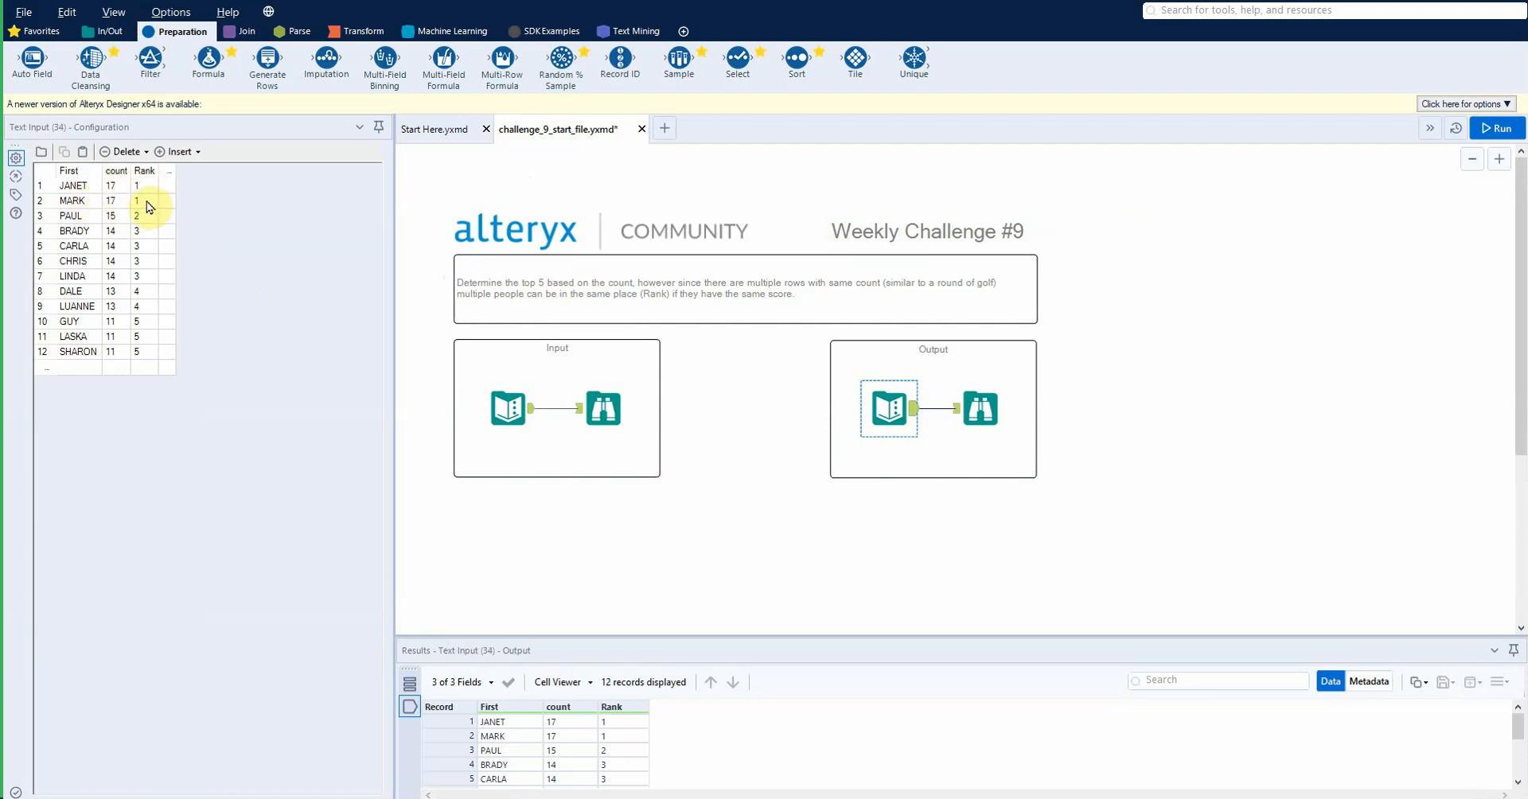
Step: Review the input data, and add a Summarize tool below the Input box, connected to the Input's Text Input tool
{"action": "left_click", "coordinate": [756, 446]}
{"action": "left_click", "coordinate": [500, 429]}
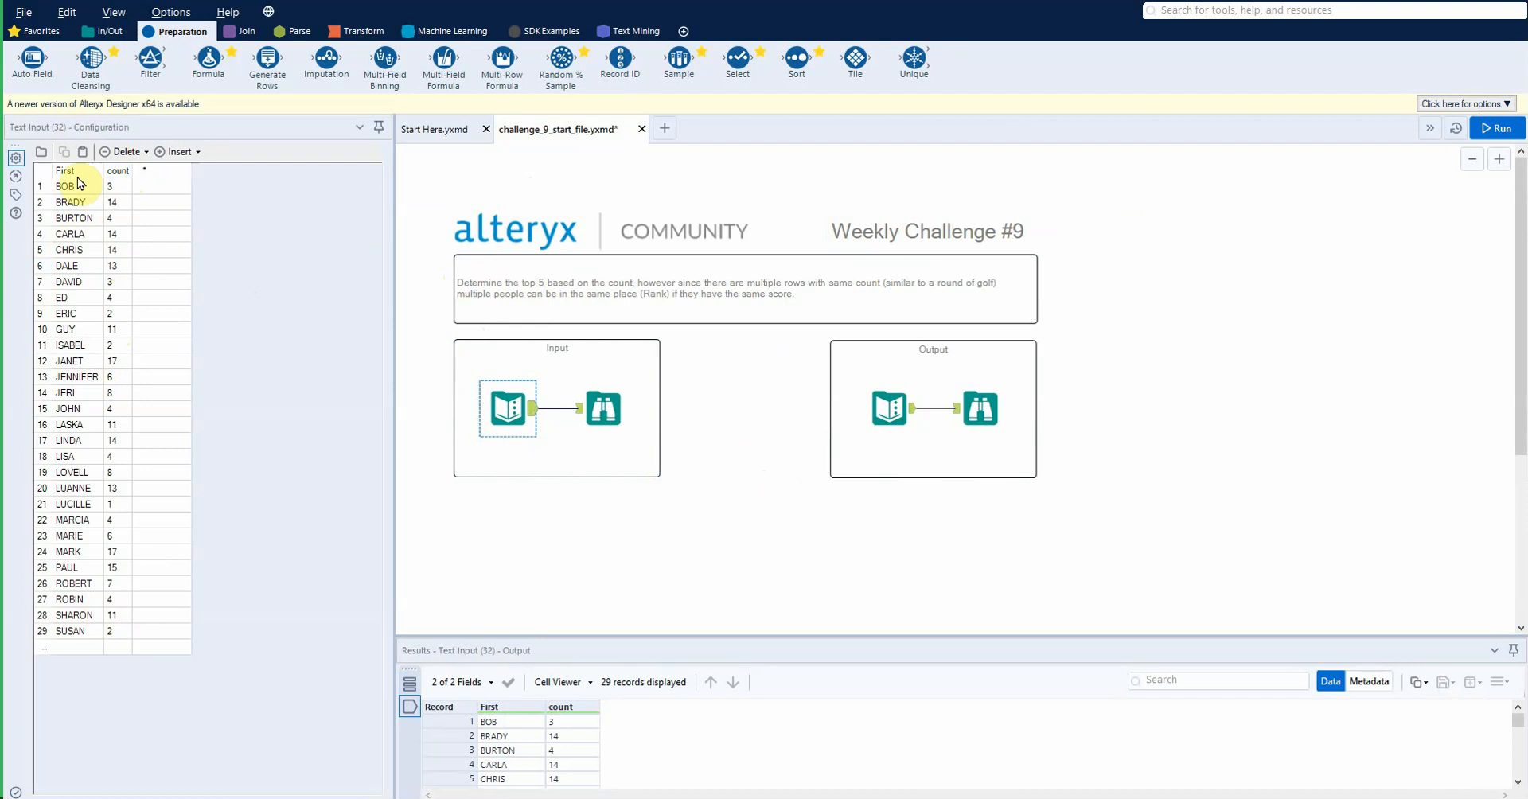
{"action": "left_click", "coordinate": [358, 31]}
{"action": "left_click_drag", "start_coordinate": [277, 76], "coordinate": [630, 546]}
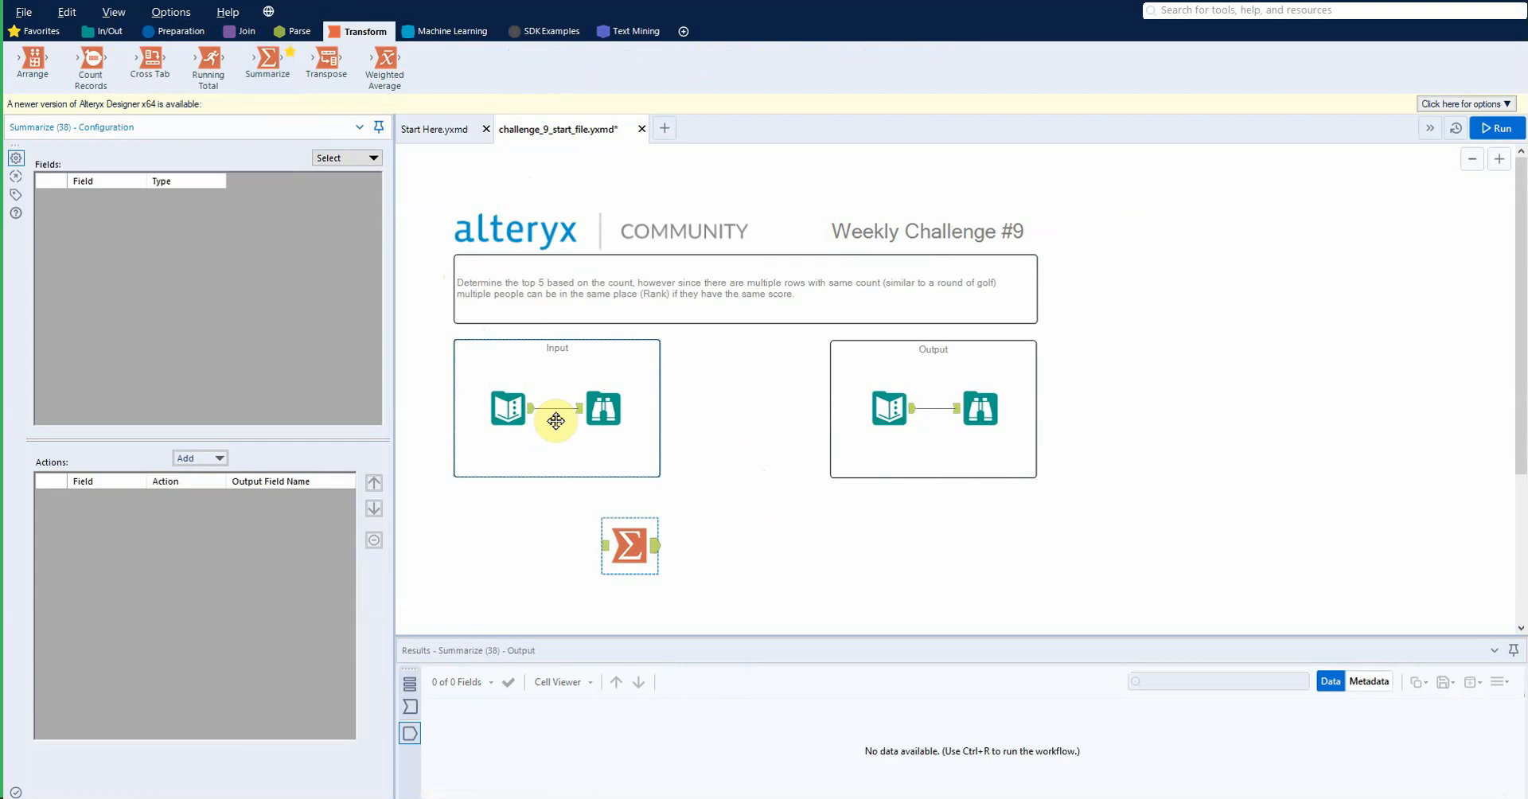
{"action": "left_click_drag", "start_coordinate": [535, 416], "coordinate": [606, 545]}
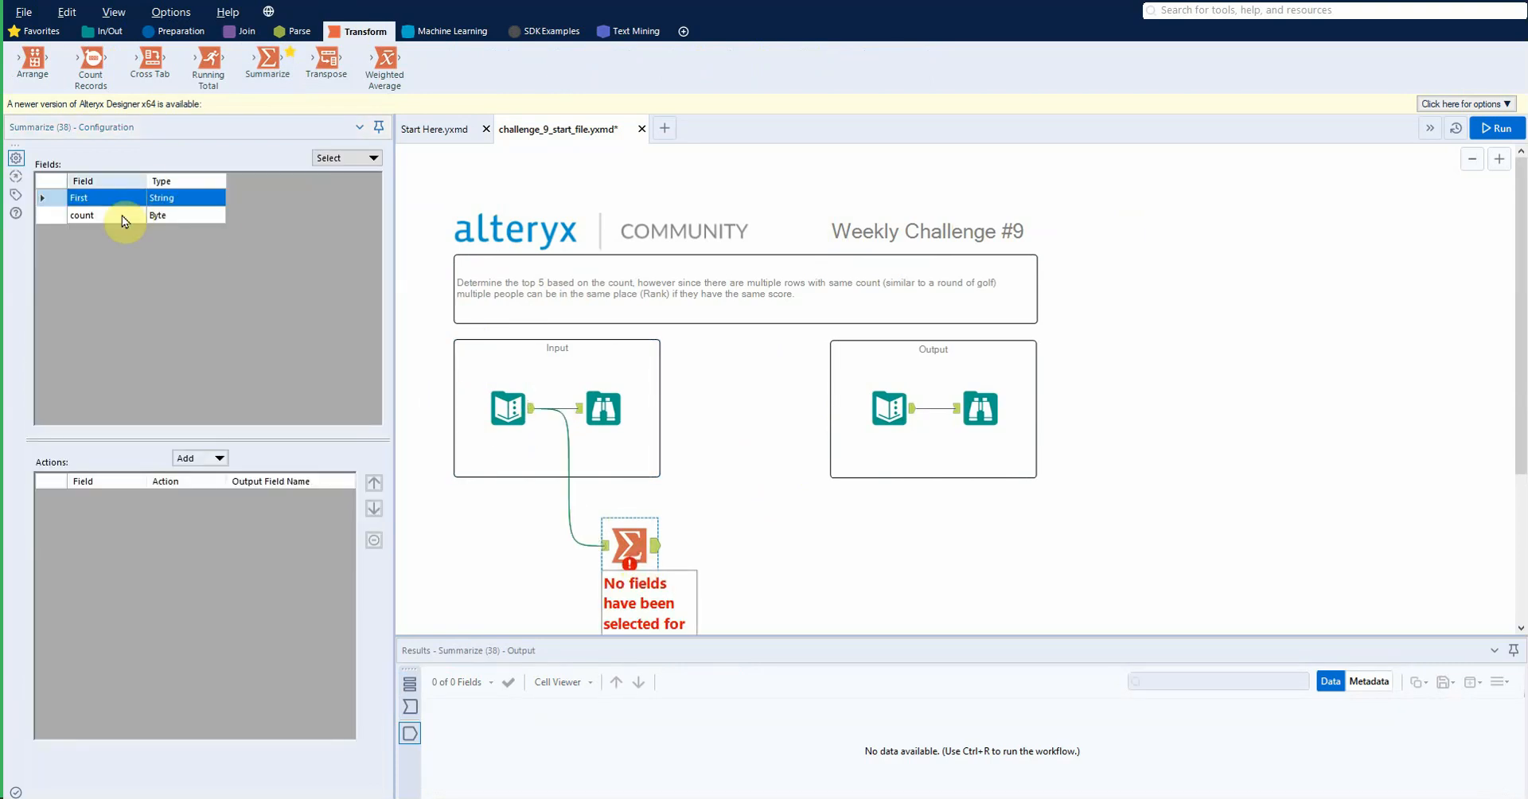
Step: Group the Summarize output by the count field and run the workflow to review the distinct counts
{"action": "left_click", "coordinate": [63, 215]}
{"action": "left_click", "coordinate": [219, 458]}
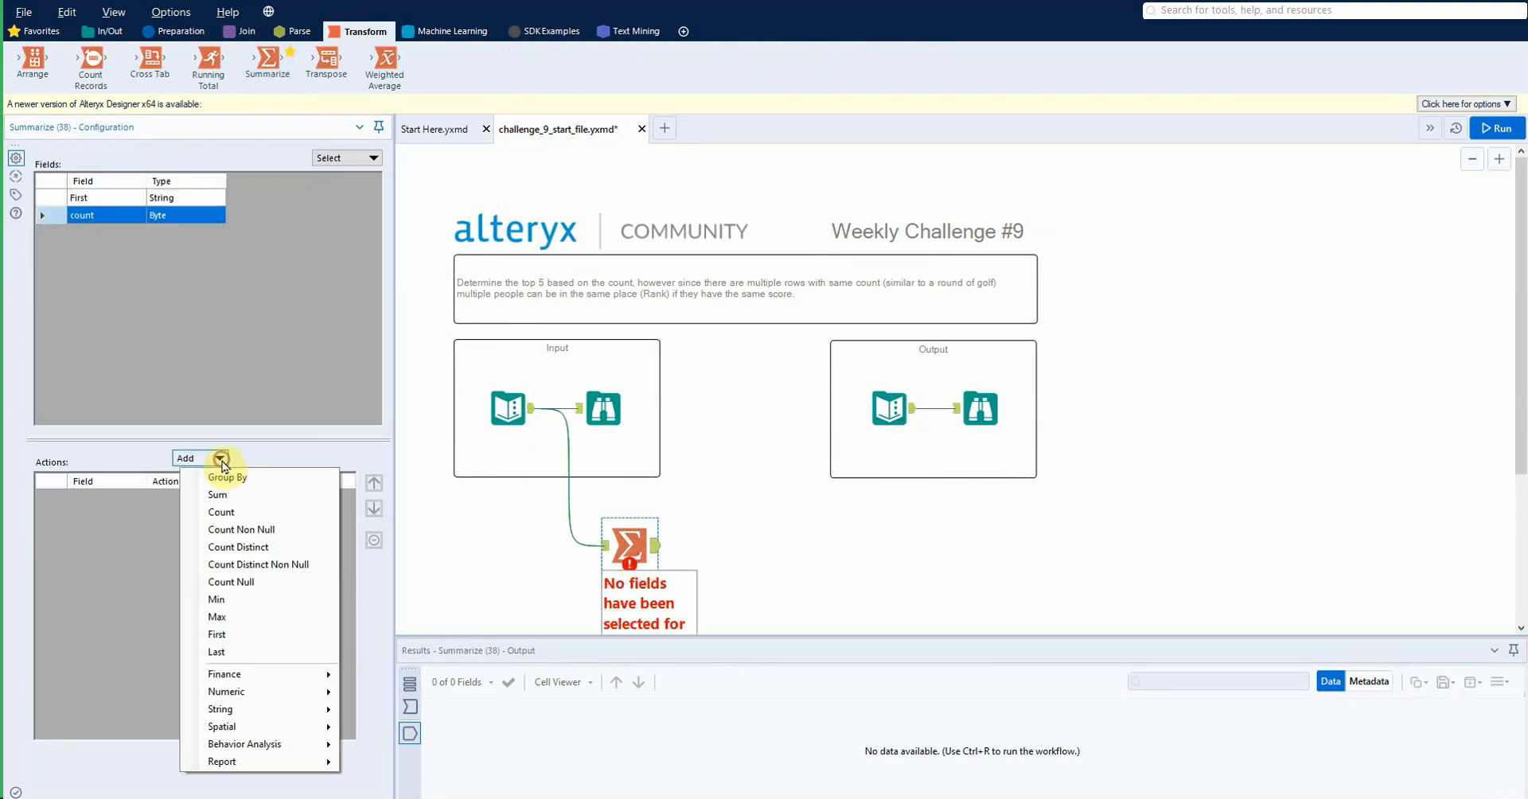
{"action": "left_click", "coordinate": [226, 478]}
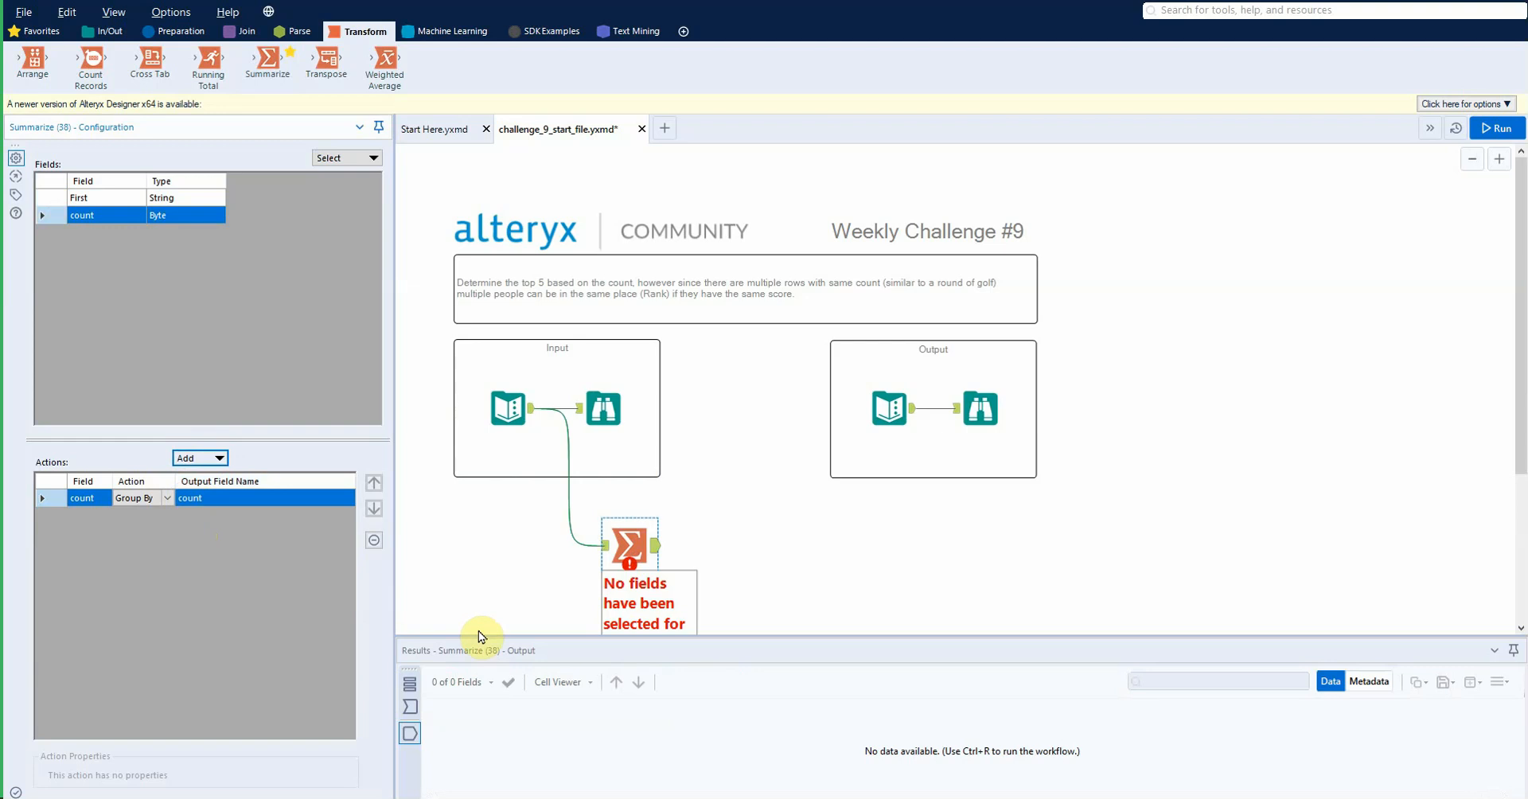
{"action": "key", "text": "ctrl+r"}
{"action": "left_click", "coordinate": [713, 517]}
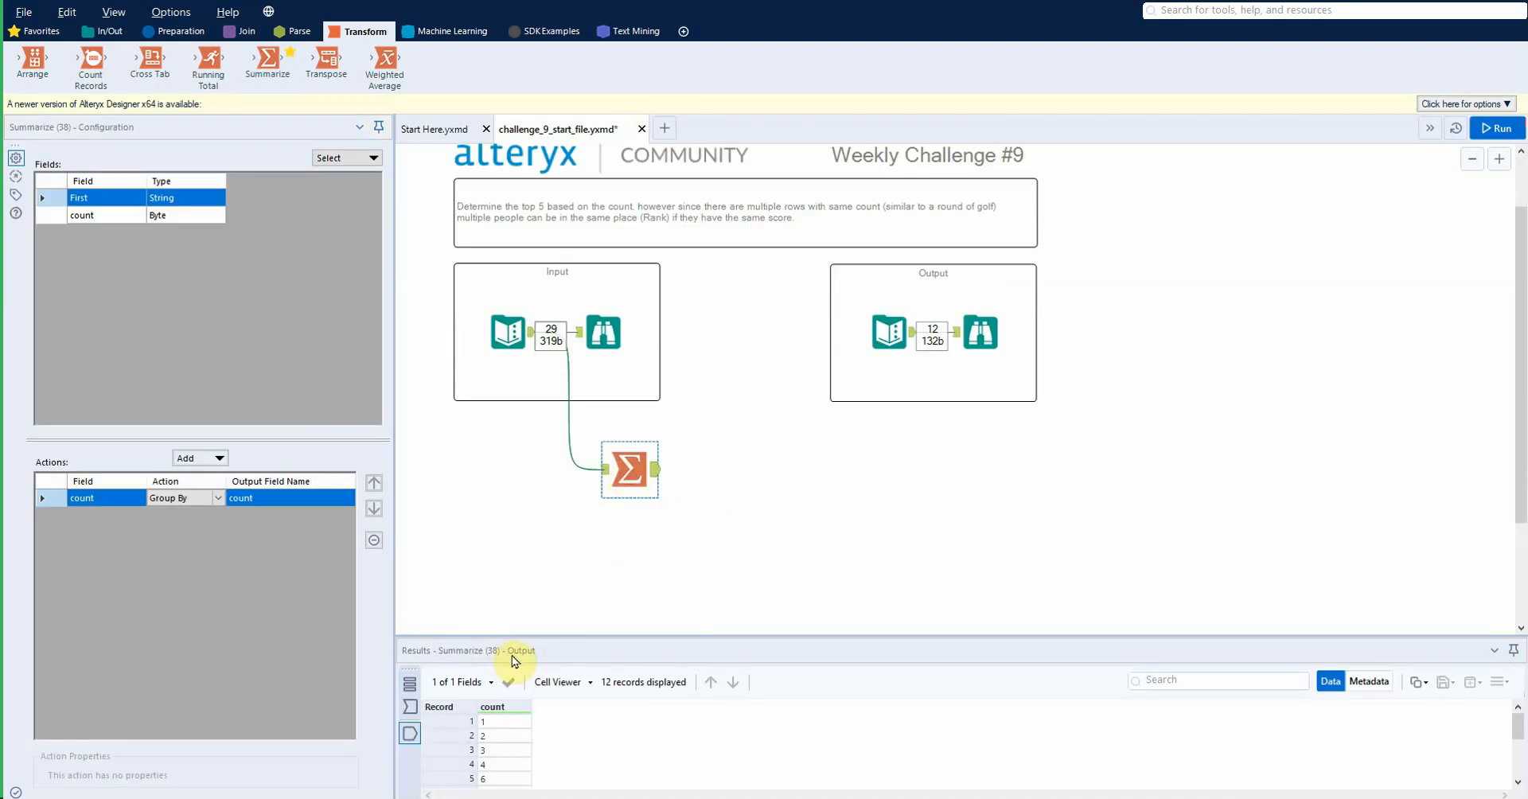
{"action": "left_click_drag", "start_coordinate": [526, 636], "coordinate": [520, 555]}
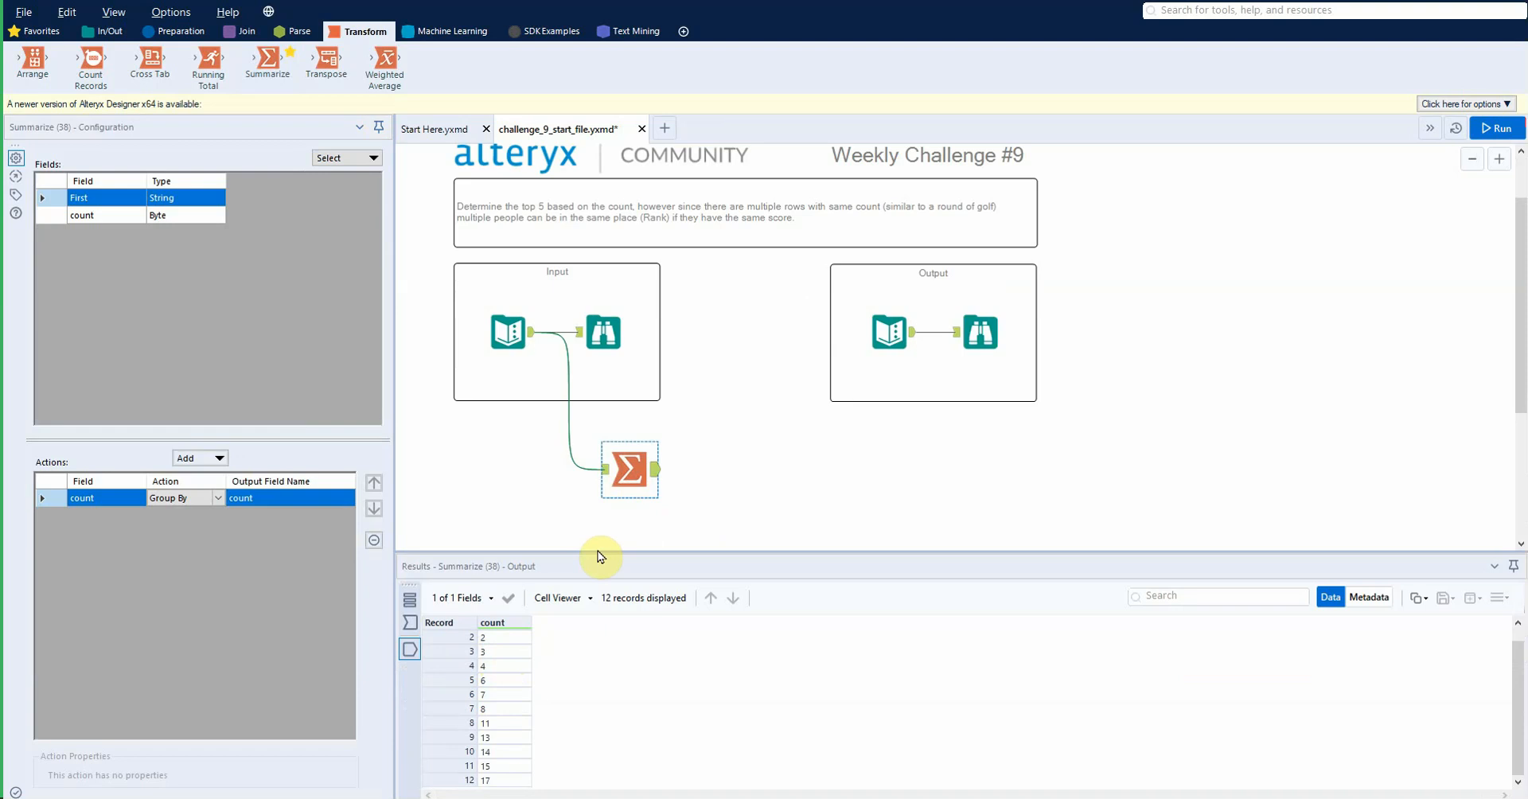
{"action": "left_click_drag", "start_coordinate": [594, 551], "coordinate": [596, 617]}
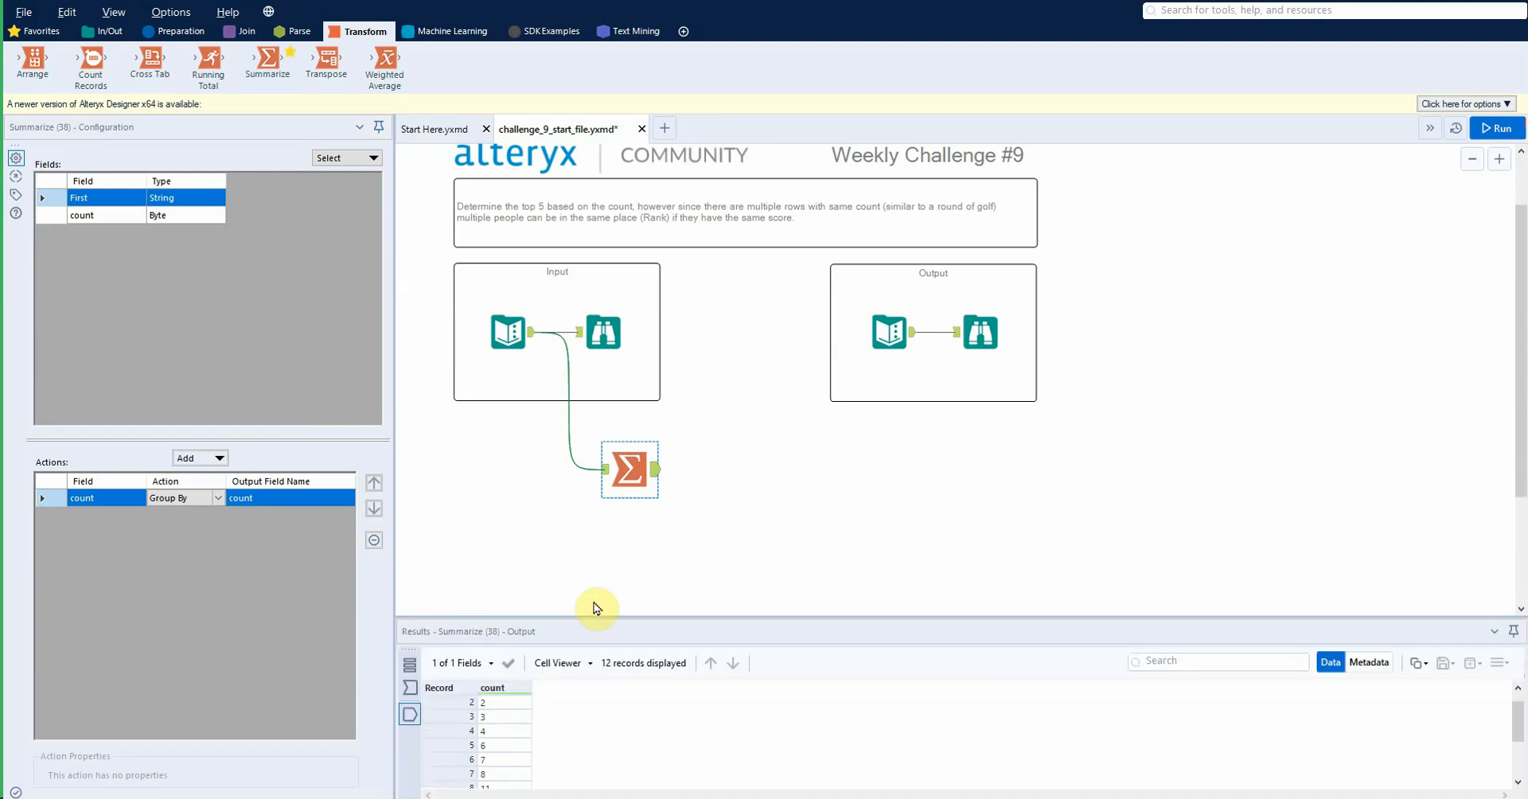
Step: Add a Sort tool connected to the output of the Summarize tool
{"action": "left_click", "coordinate": [180, 33]}
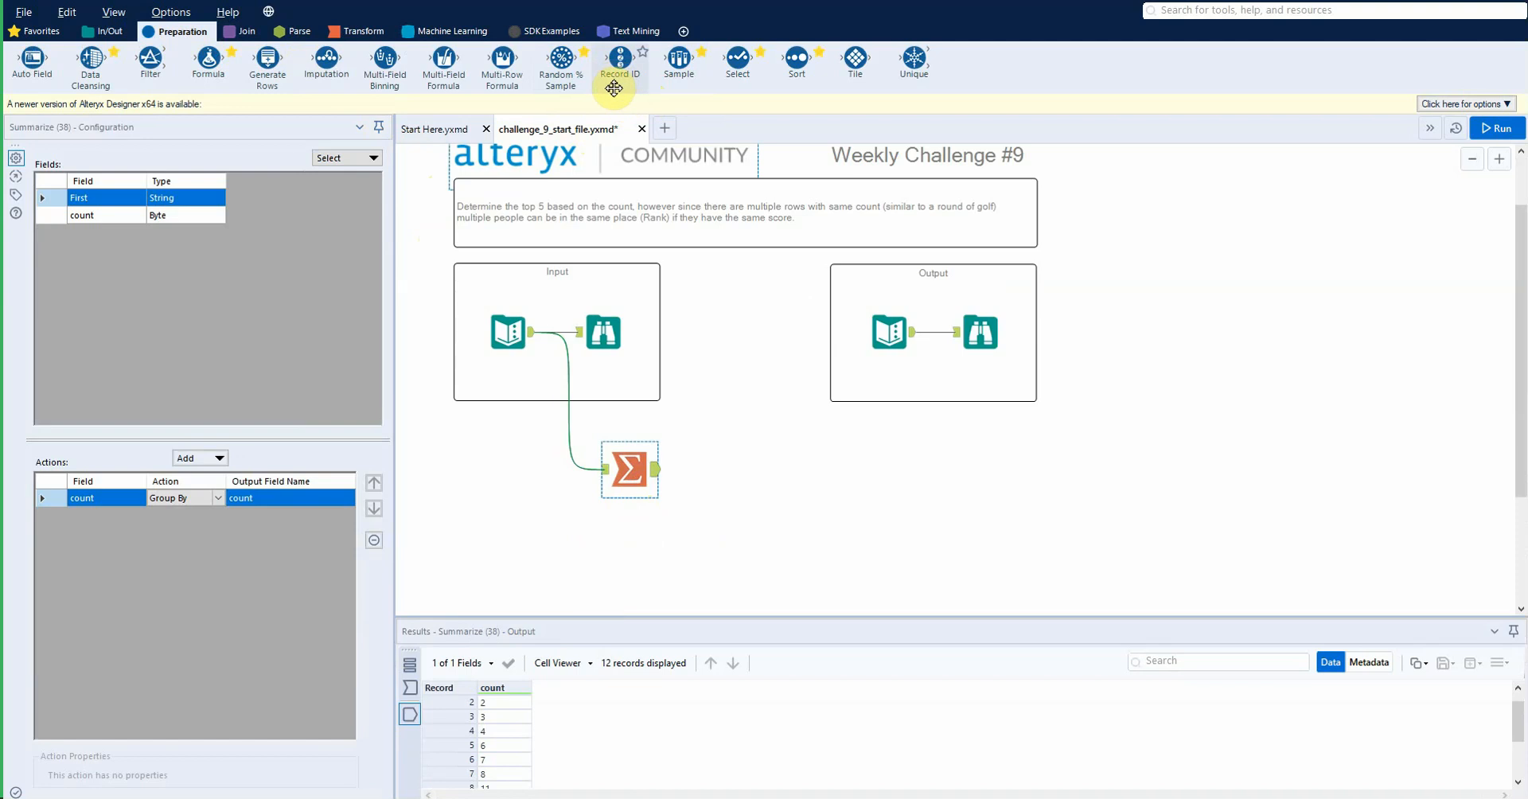
{"action": "mouse_move", "coordinate": [618, 79]}
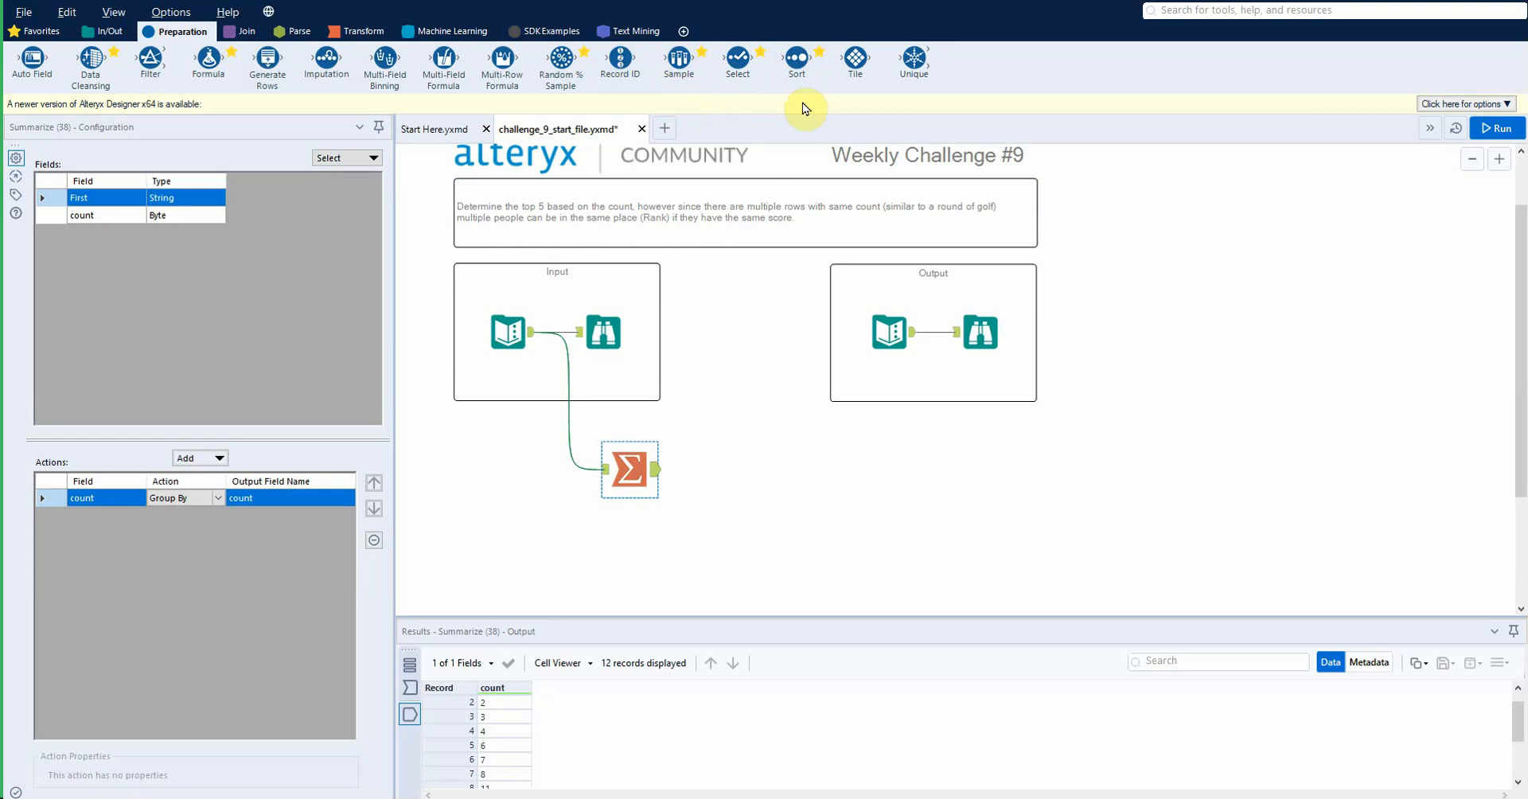
{"action": "left_click_drag", "start_coordinate": [799, 77], "coordinate": [779, 497]}
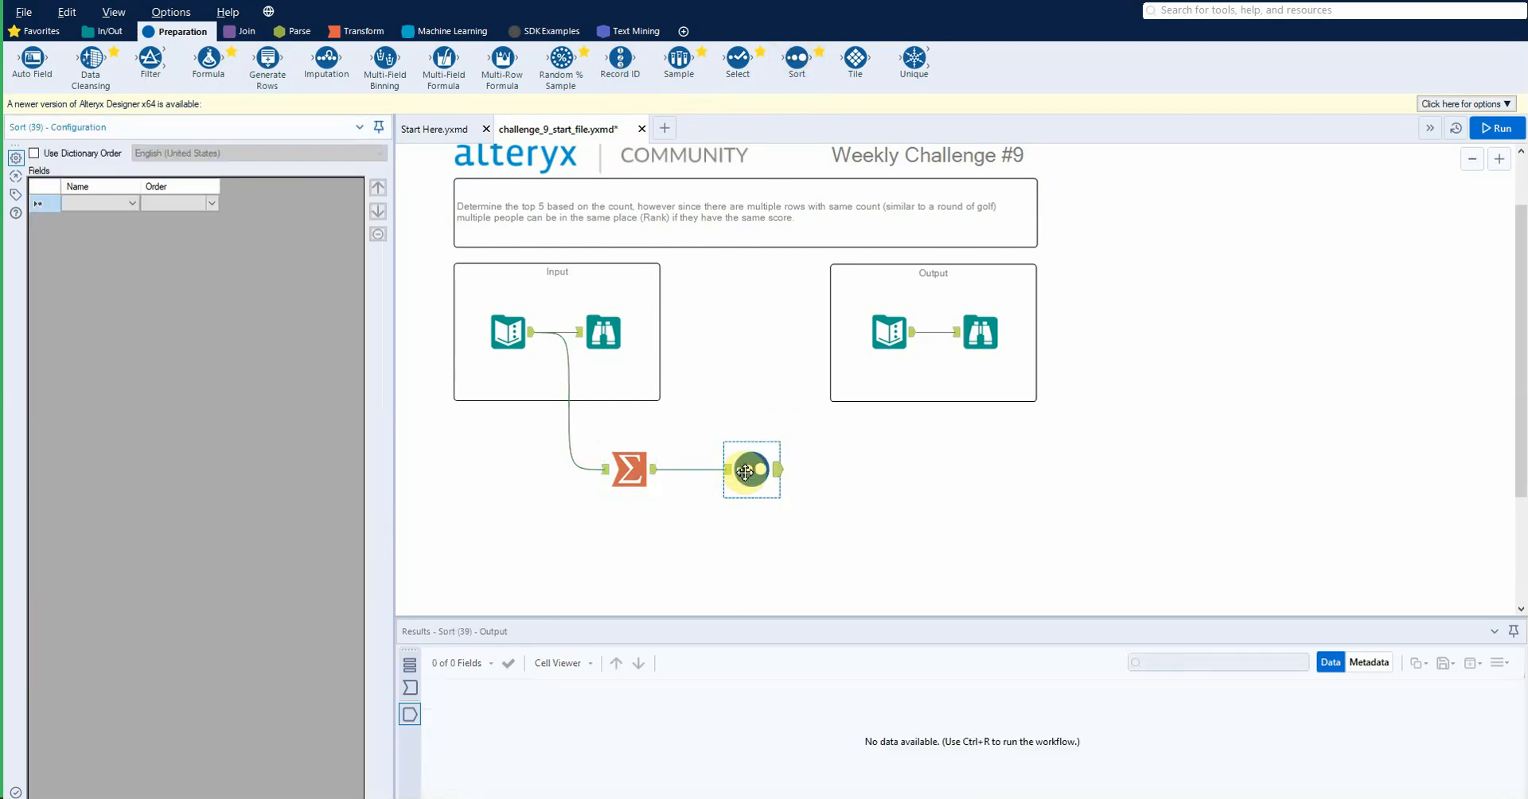
Step: Sort by count in Descending order and run the workflow to check the sorted results
{"action": "left_click", "coordinate": [132, 203]}
{"action": "left_click", "coordinate": [119, 219]}
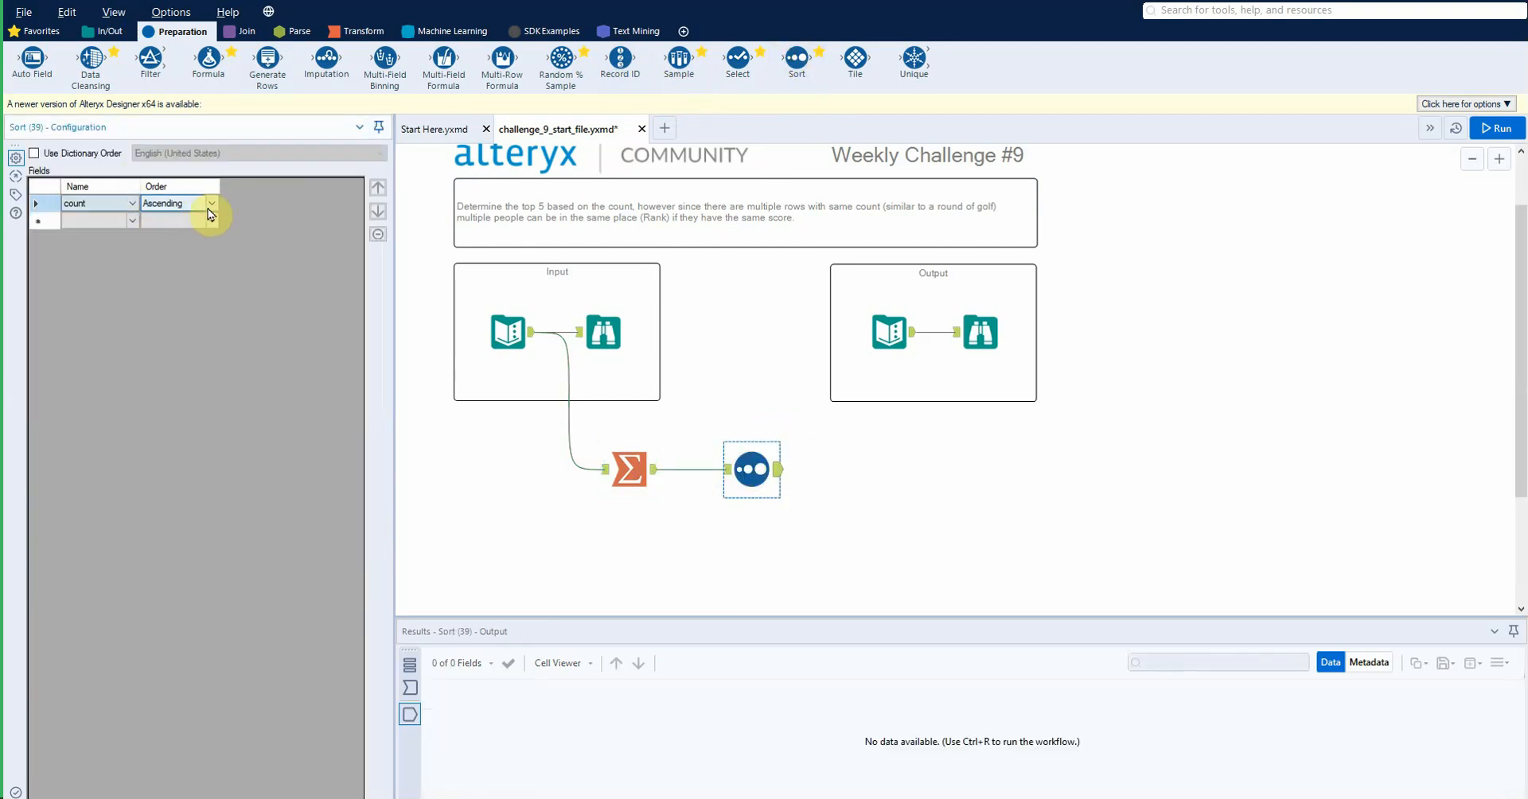
{"action": "left_click", "coordinate": [210, 204]}
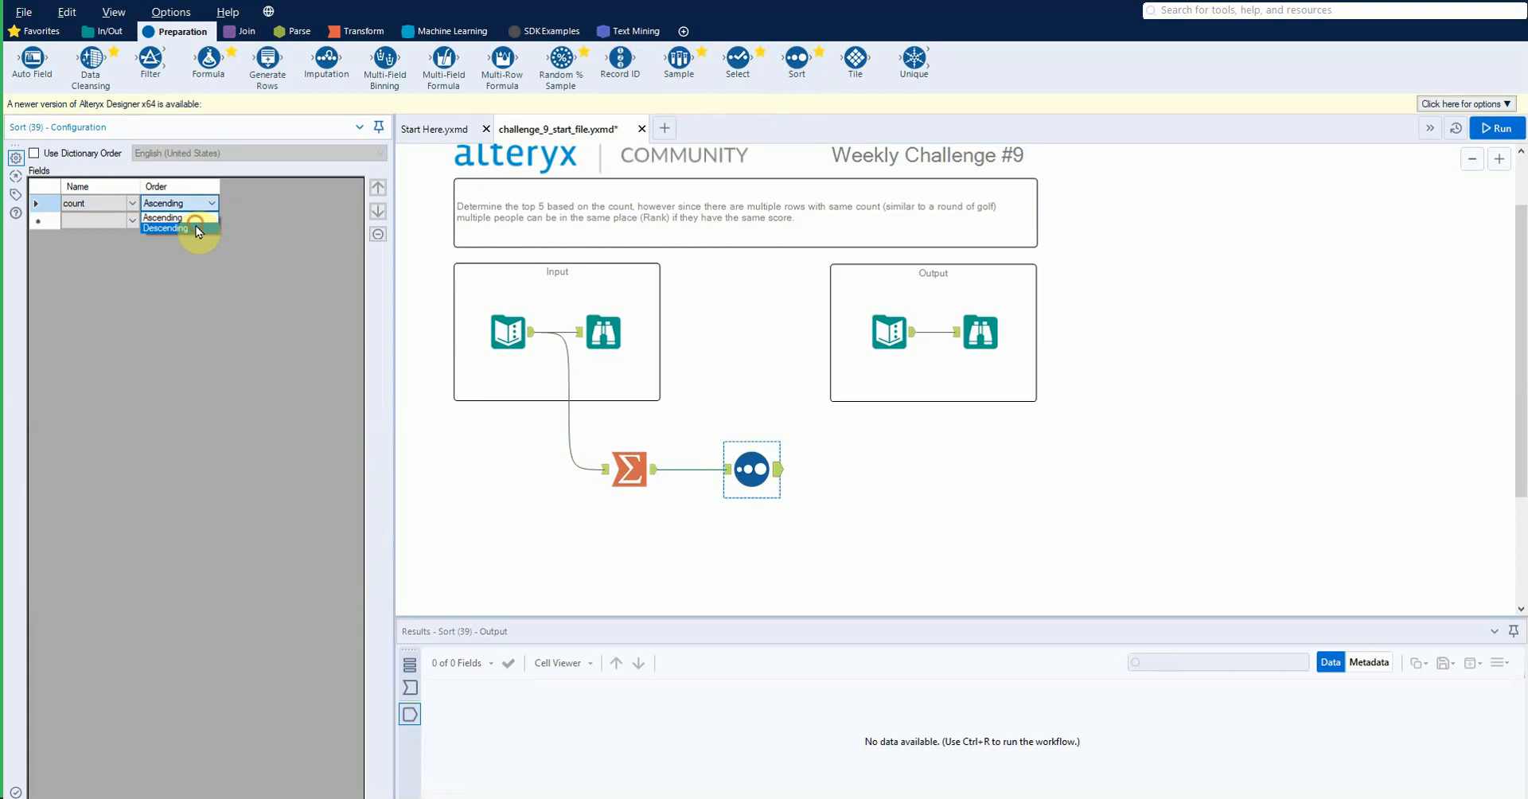
{"action": "left_click", "coordinate": [171, 229]}
{"action": "key", "text": "ctrl+r"}
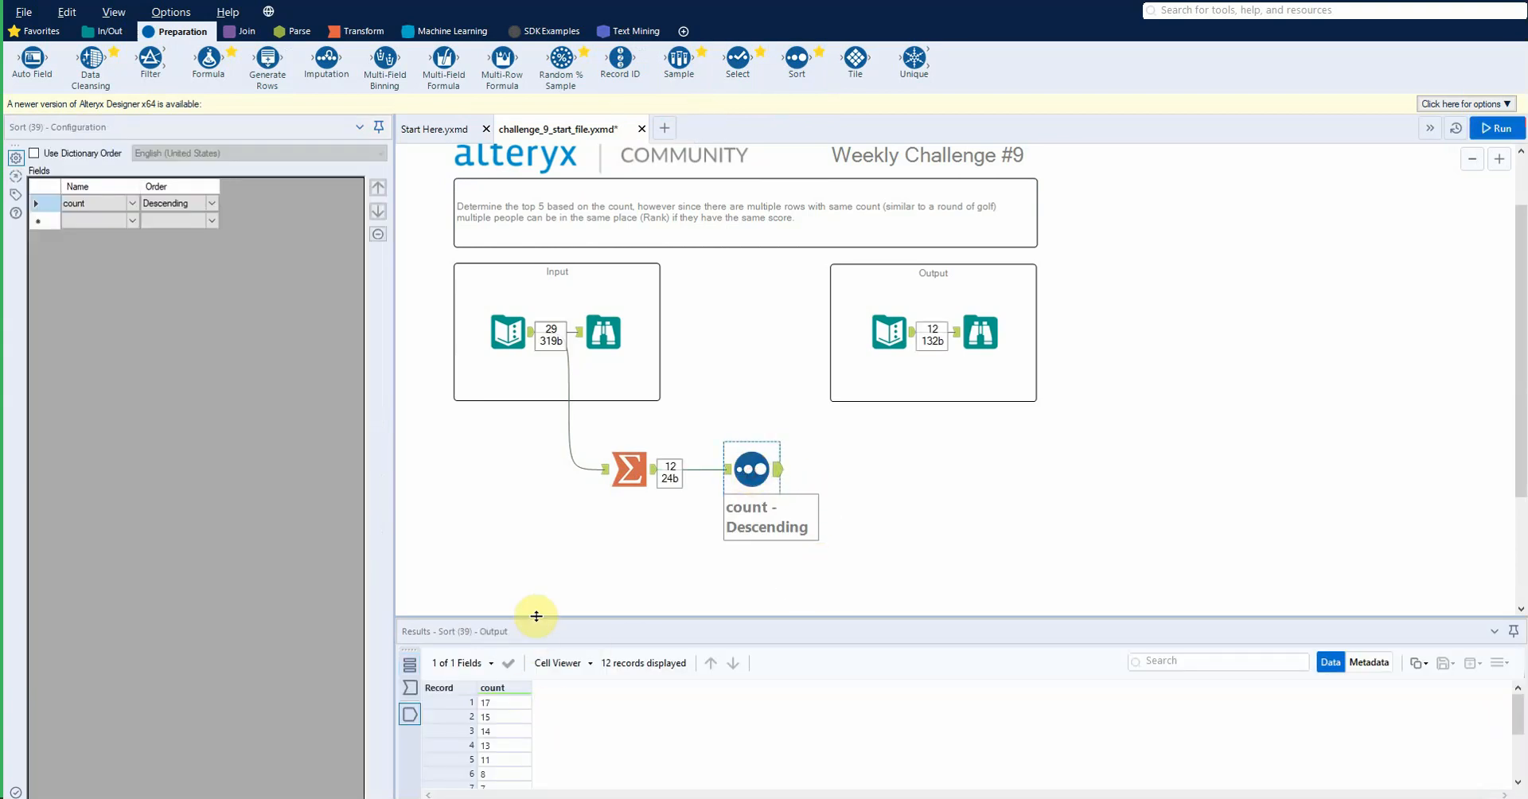
{"action": "scroll", "coordinate": [533, 581], "scroll_direction": "down", "scroll_amount": 1}
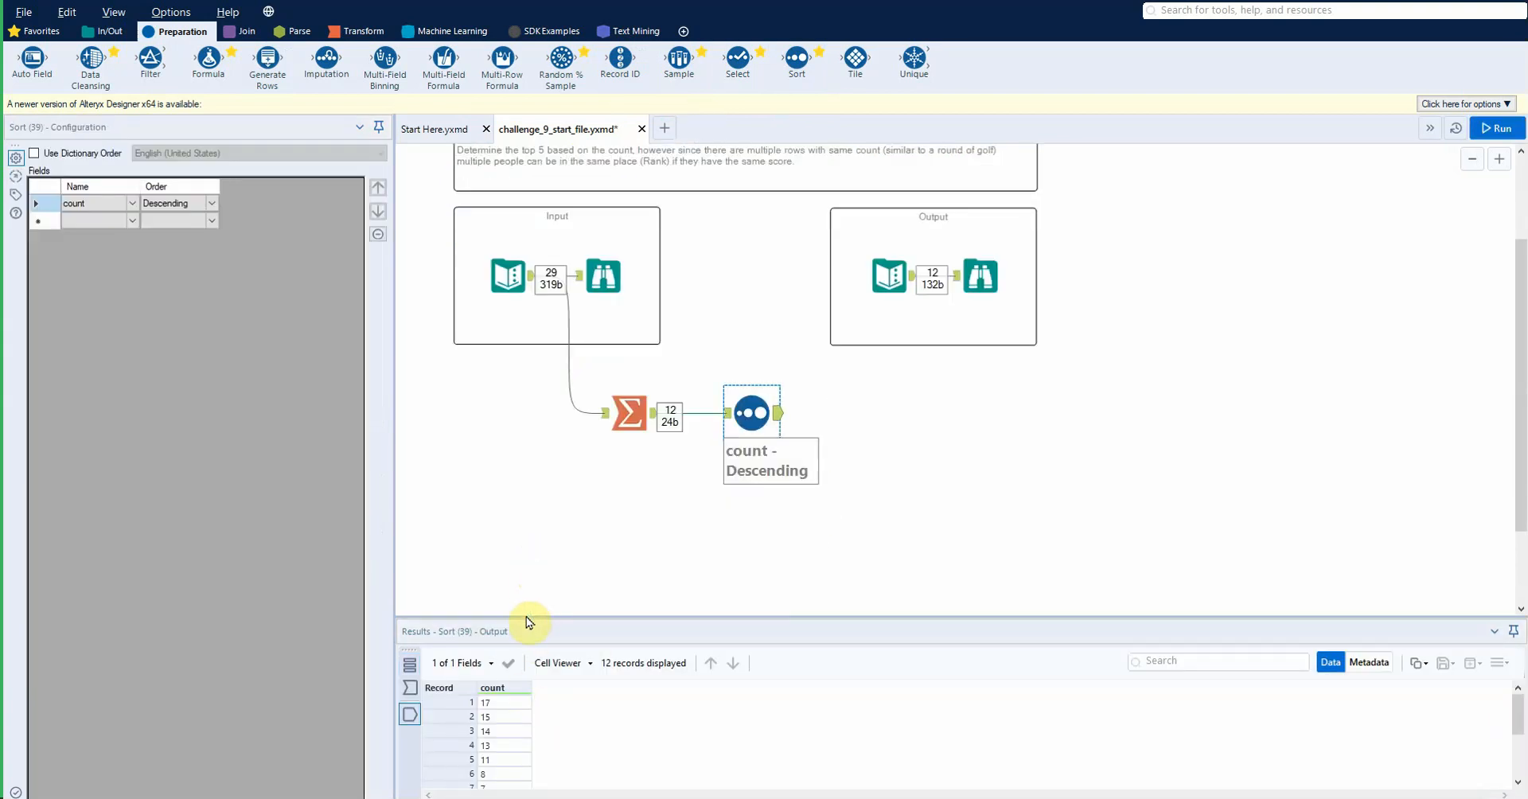
{"action": "left_click_drag", "start_coordinate": [524, 617], "coordinate": [524, 531]}
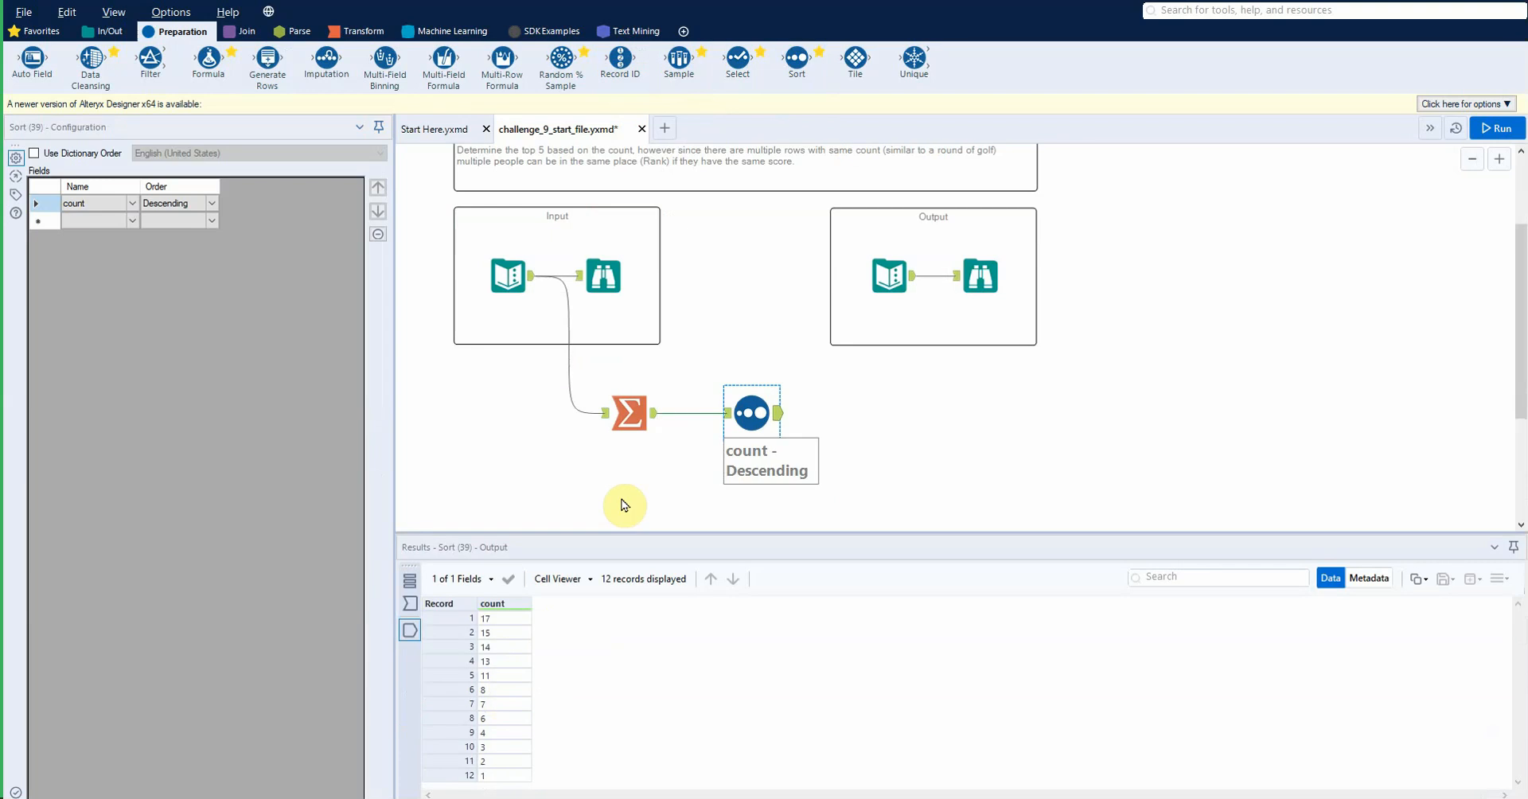
Step: Add a Record ID tool after the Sort tool, keeping its position as First Column, and run the workflow
{"action": "left_click_drag", "start_coordinate": [620, 59], "coordinate": [867, 413]}
{"action": "key", "text": "ctrl+r"}
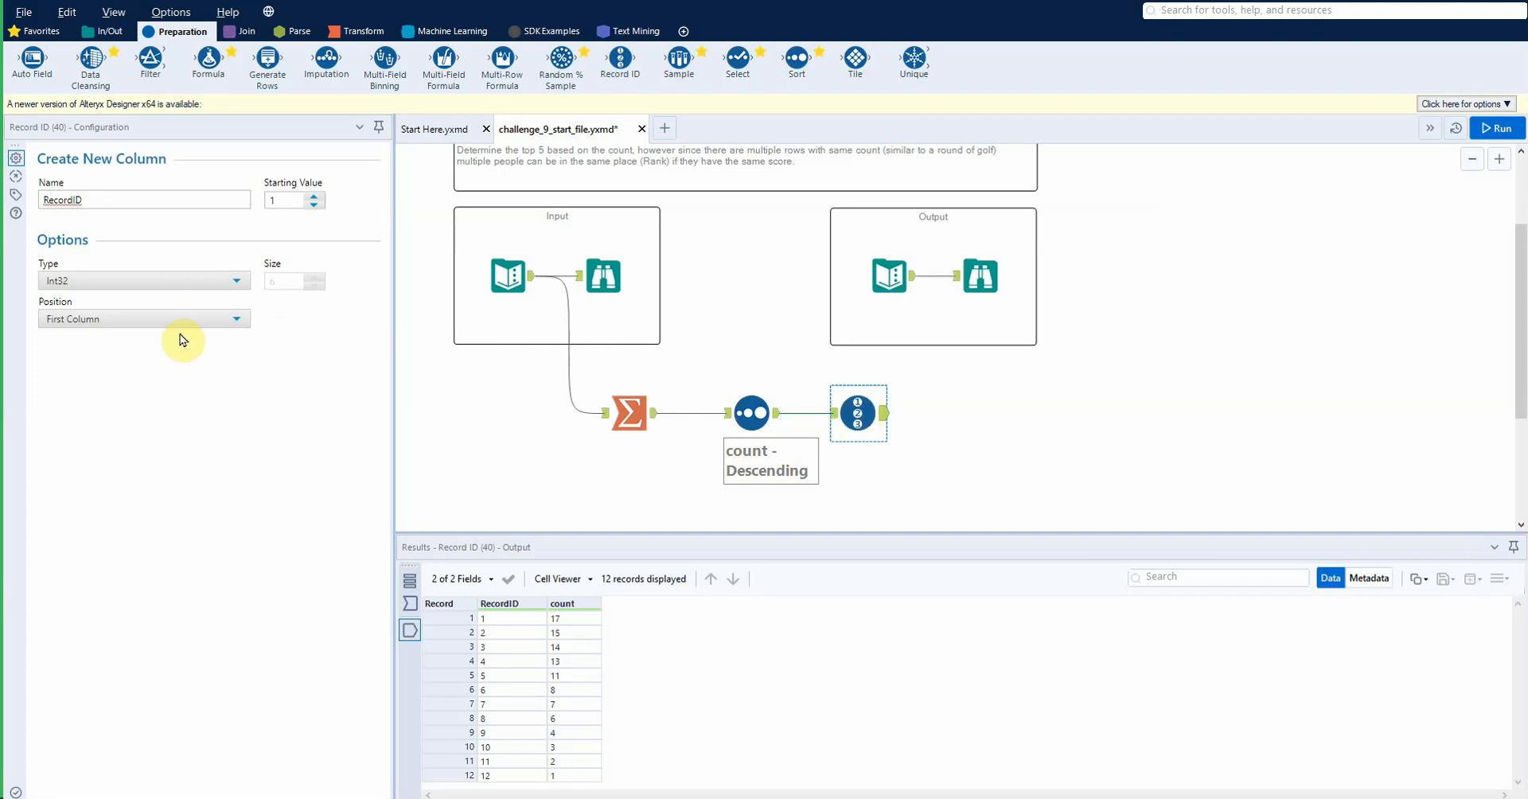
{"action": "left_click", "coordinate": [155, 319]}
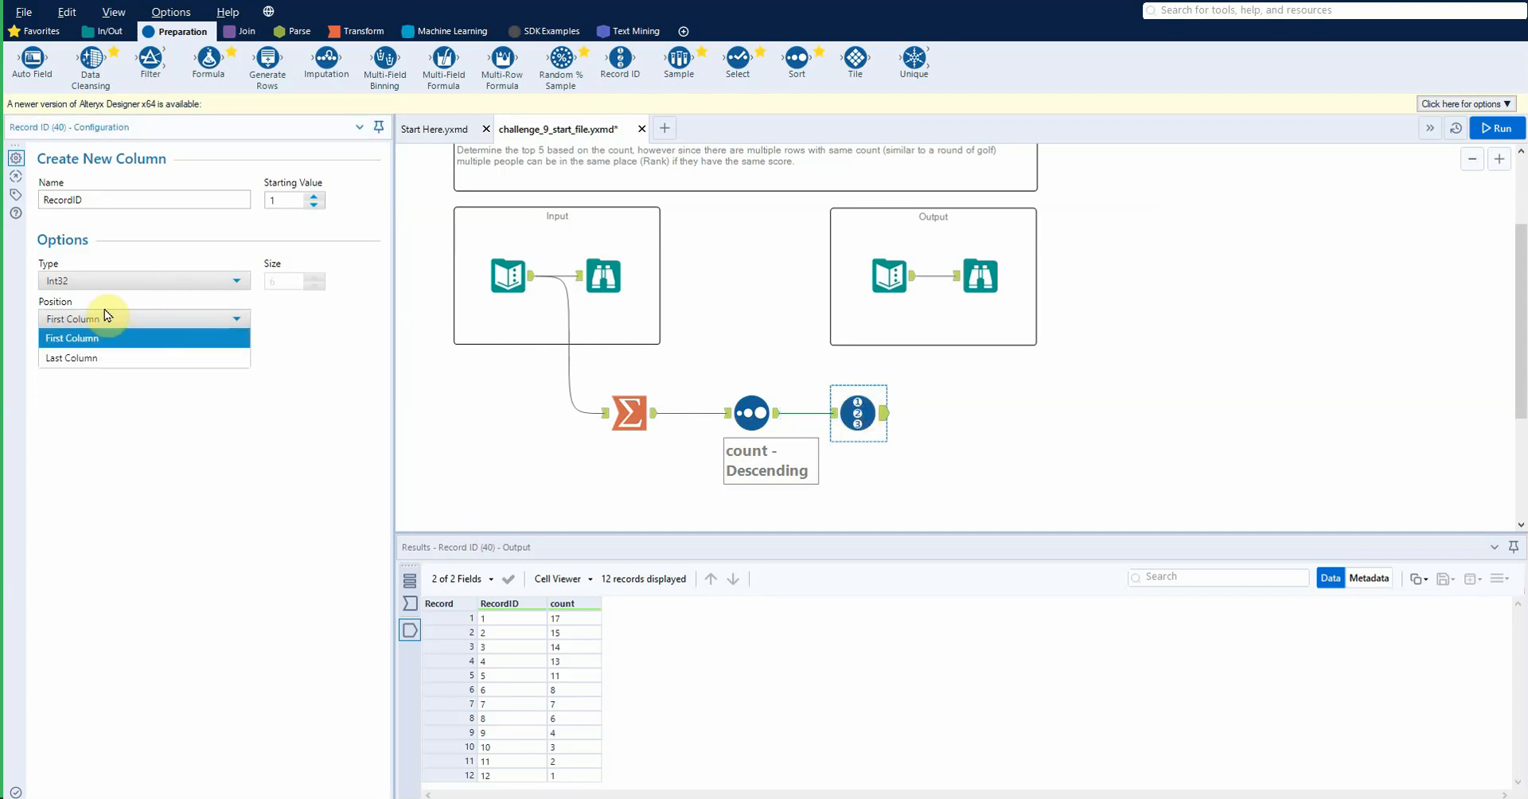
{"action": "left_click", "coordinate": [82, 324]}
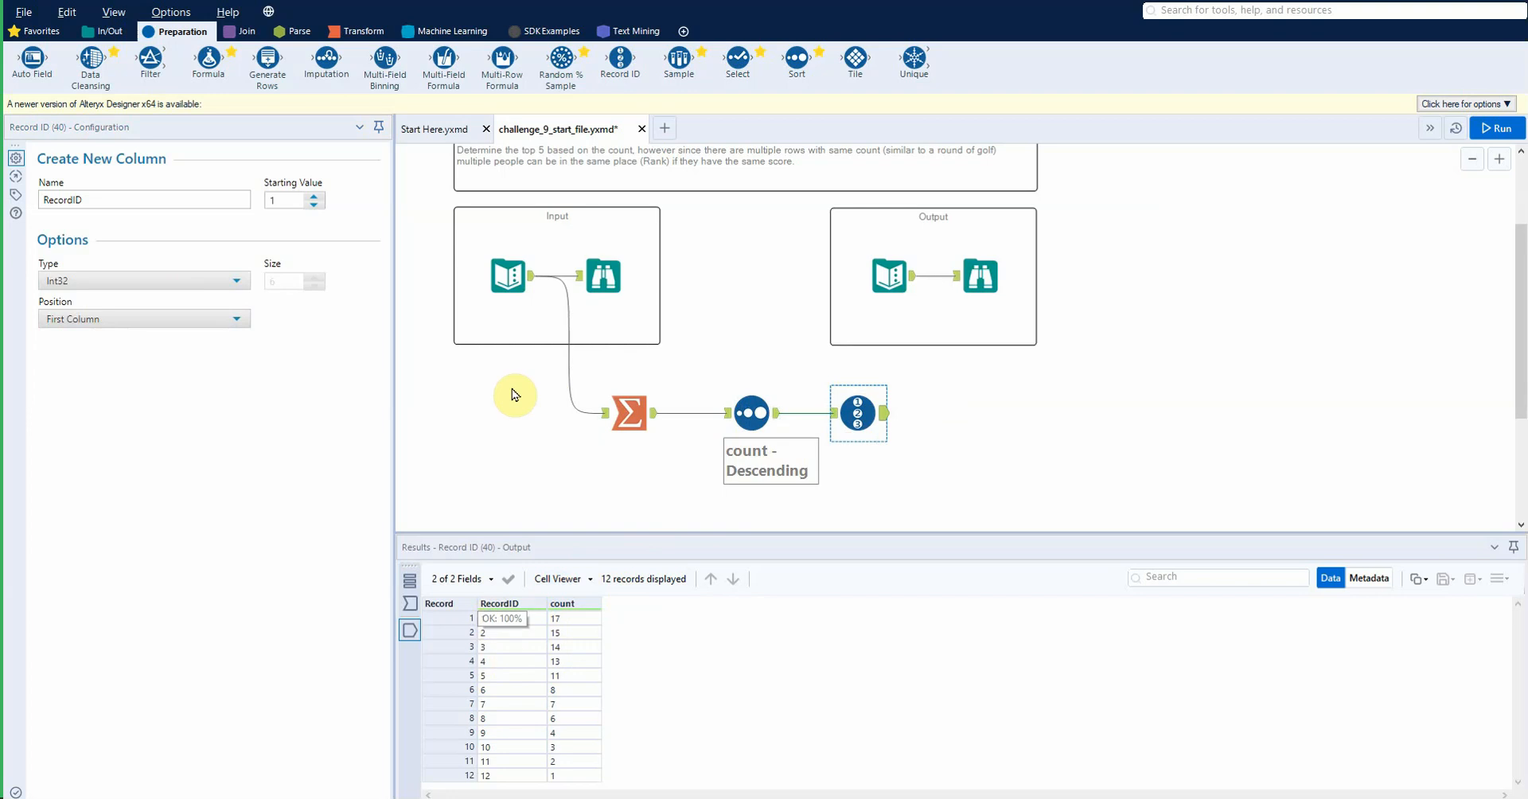
Step: Add a Sample tool after Record ID that keeps the first 5 rows, and run the workflow
{"action": "mouse_move", "coordinate": [794, 64]}
{"action": "left_mouse_down"}
{"action": "mouse_move", "coordinate": [931, 402]}
{"action": "mouse_move", "coordinate": [795, 61]}
{"action": "left_mouse_up"}
{"action": "left_click_drag", "start_coordinate": [688, 55], "coordinate": [980, 413]}
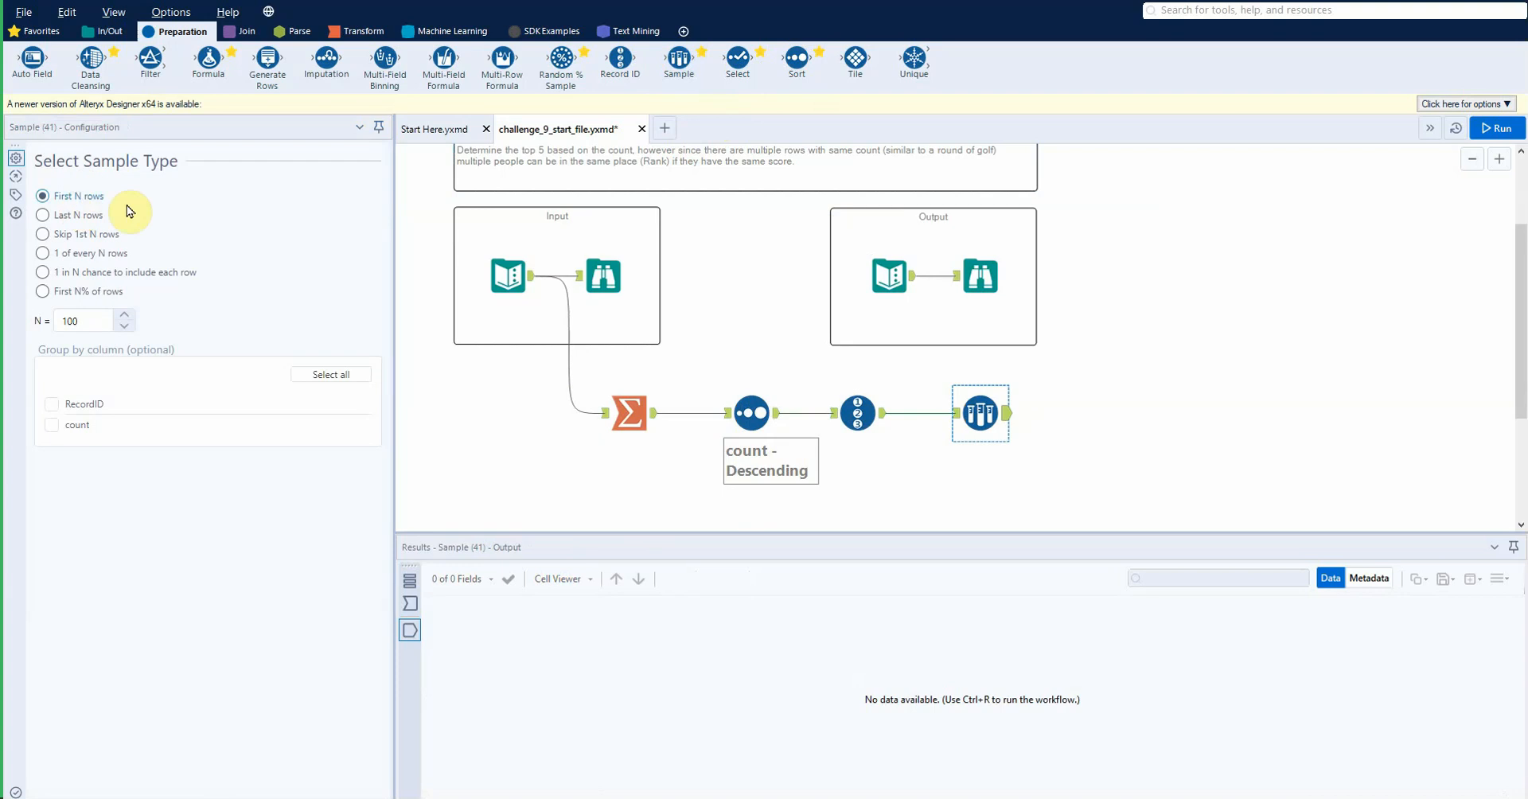
{"action": "double_click", "coordinate": [58, 321]}
{"action": "type", "text": "5"}
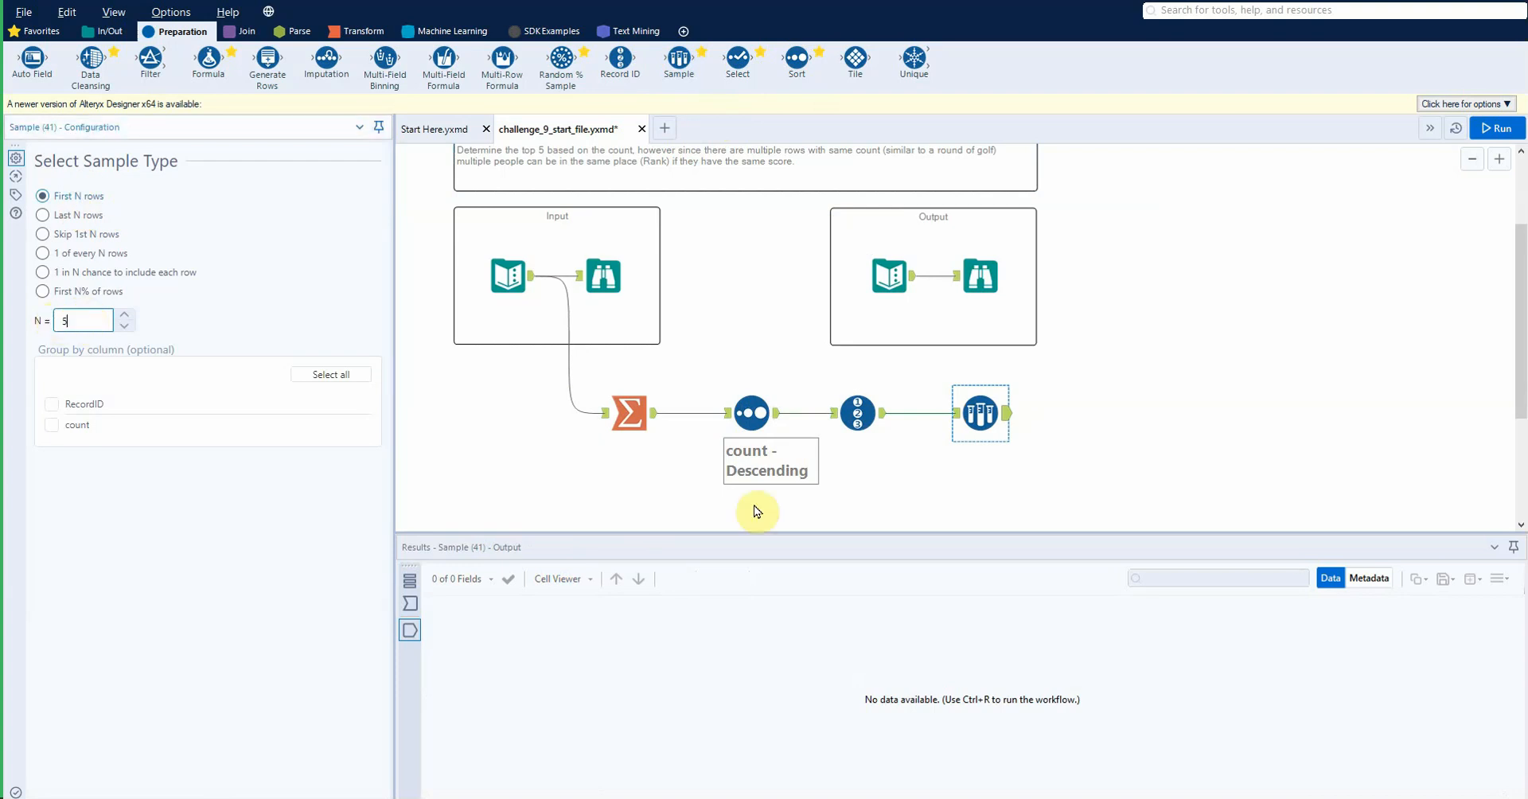
{"action": "key", "text": "ctrl+r"}
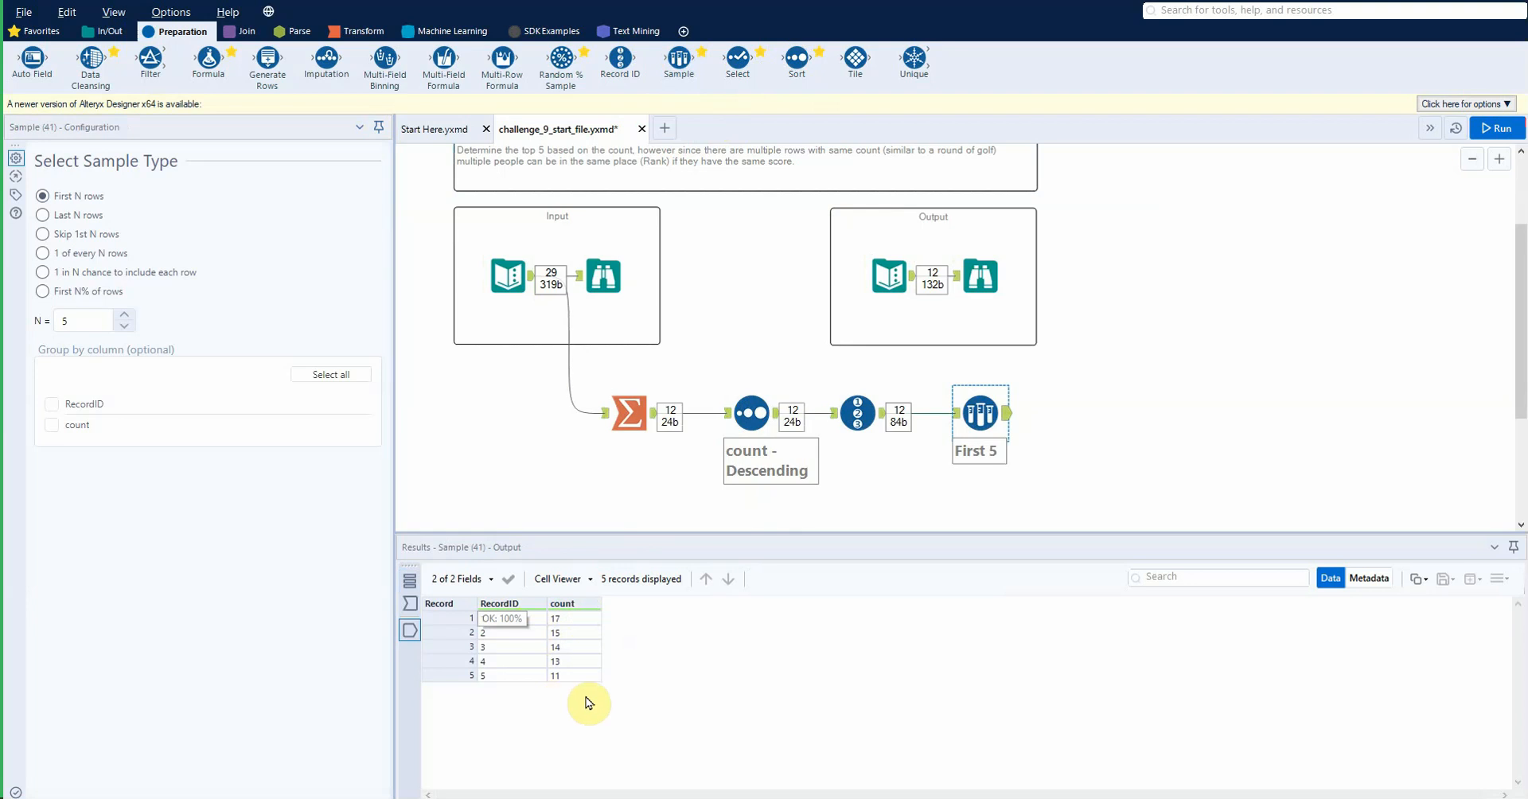
{"action": "scroll", "coordinate": [978, 480], "scroll_direction": "down", "scroll_amount": 1}
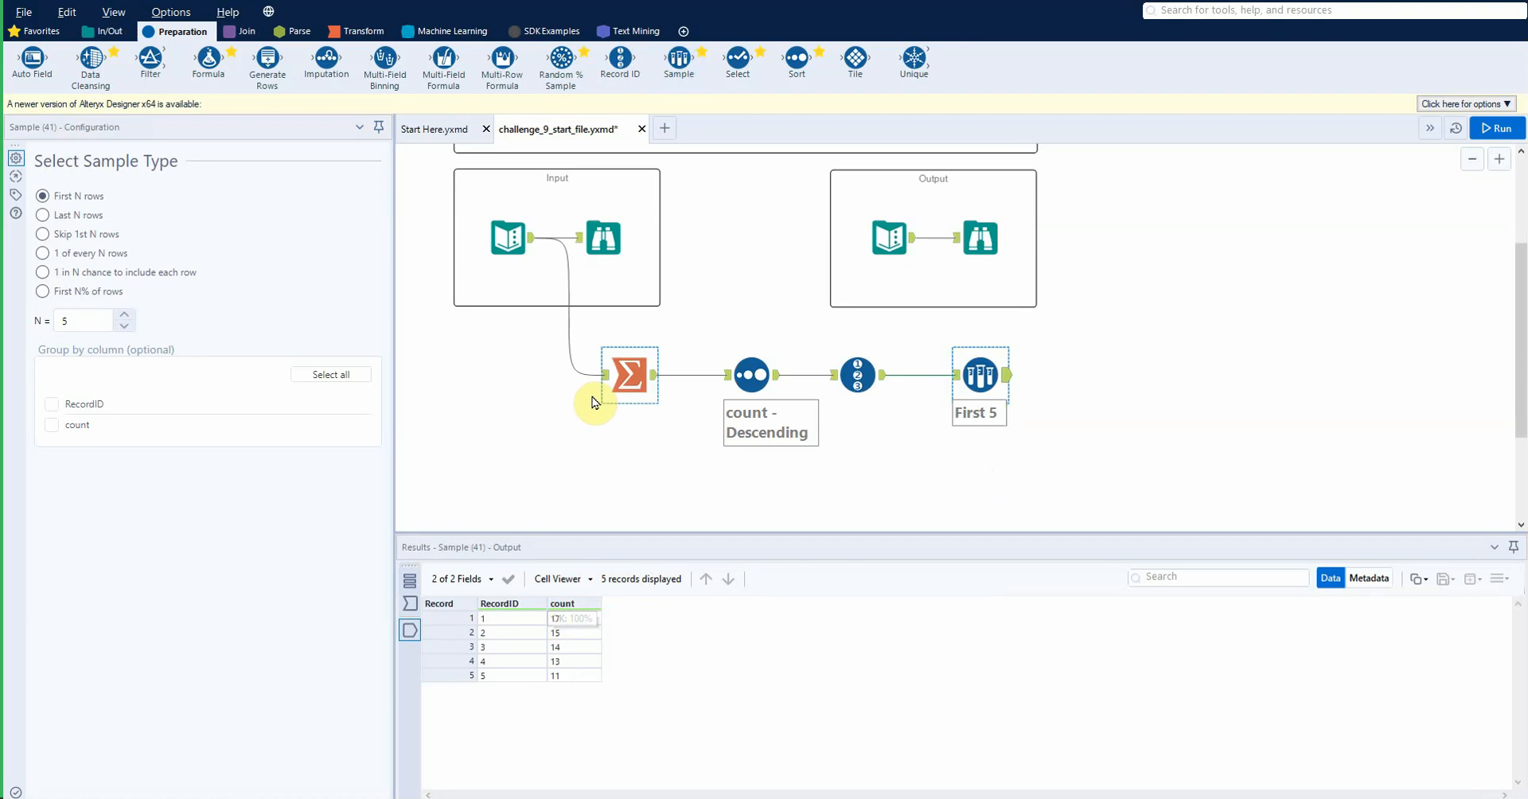
Step: Add a Join tool with the Sample output as its left input and the original Text Input data as its right input
{"action": "left_click", "coordinate": [506, 236]}
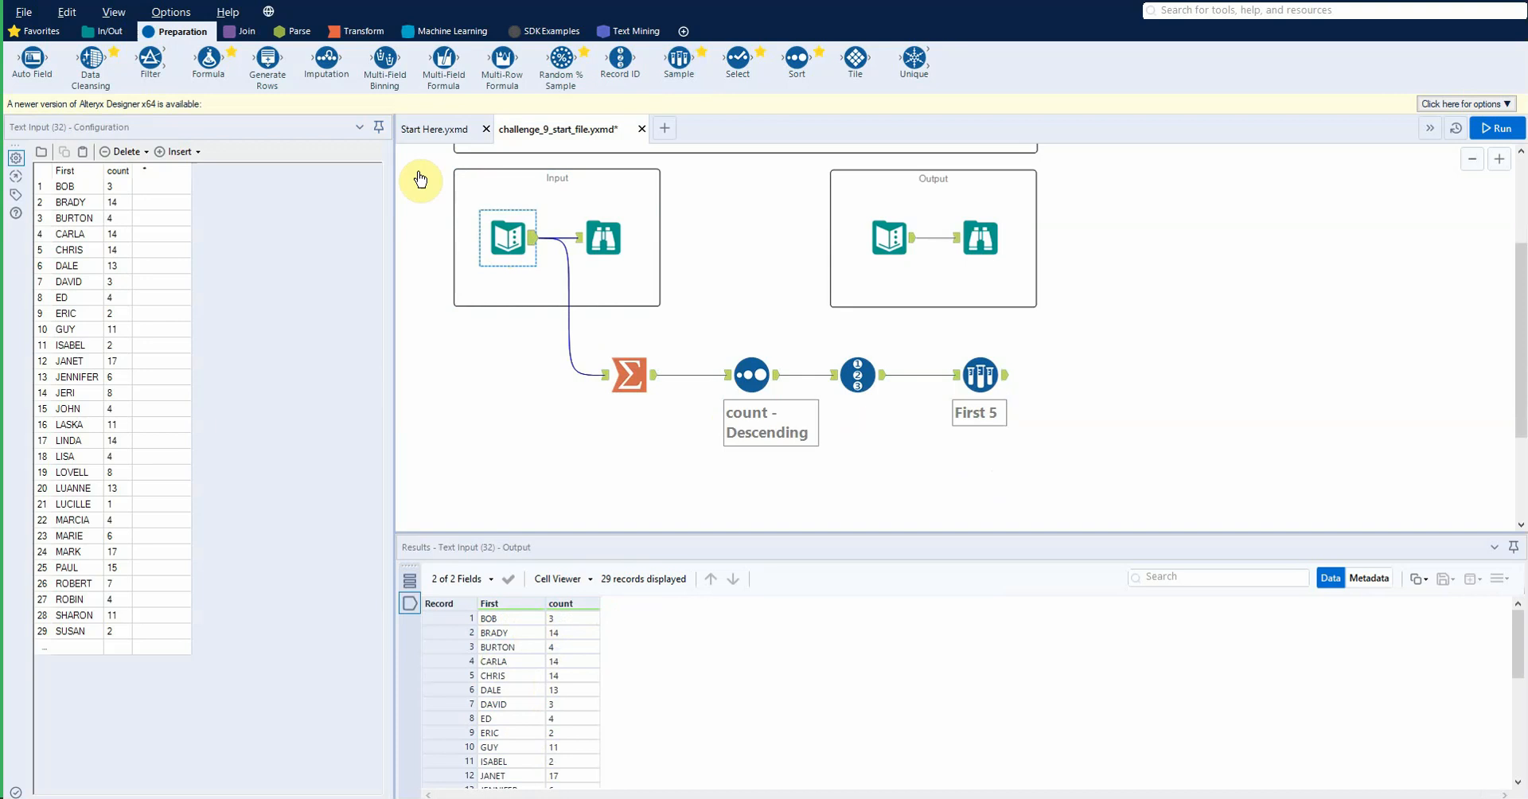
{"action": "left_click", "coordinate": [243, 32]}
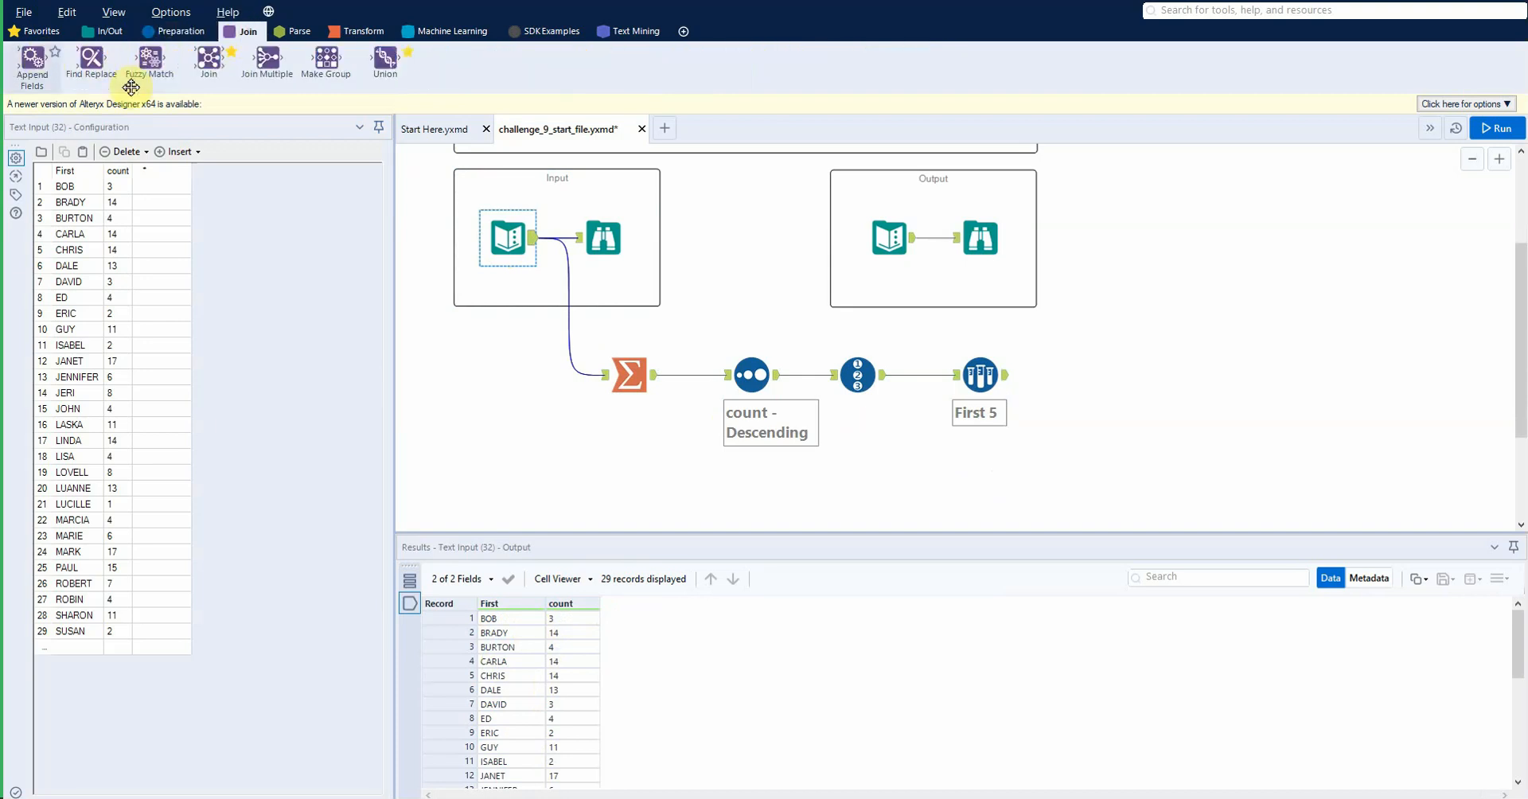
{"action": "left_click", "coordinate": [1003, 382]}
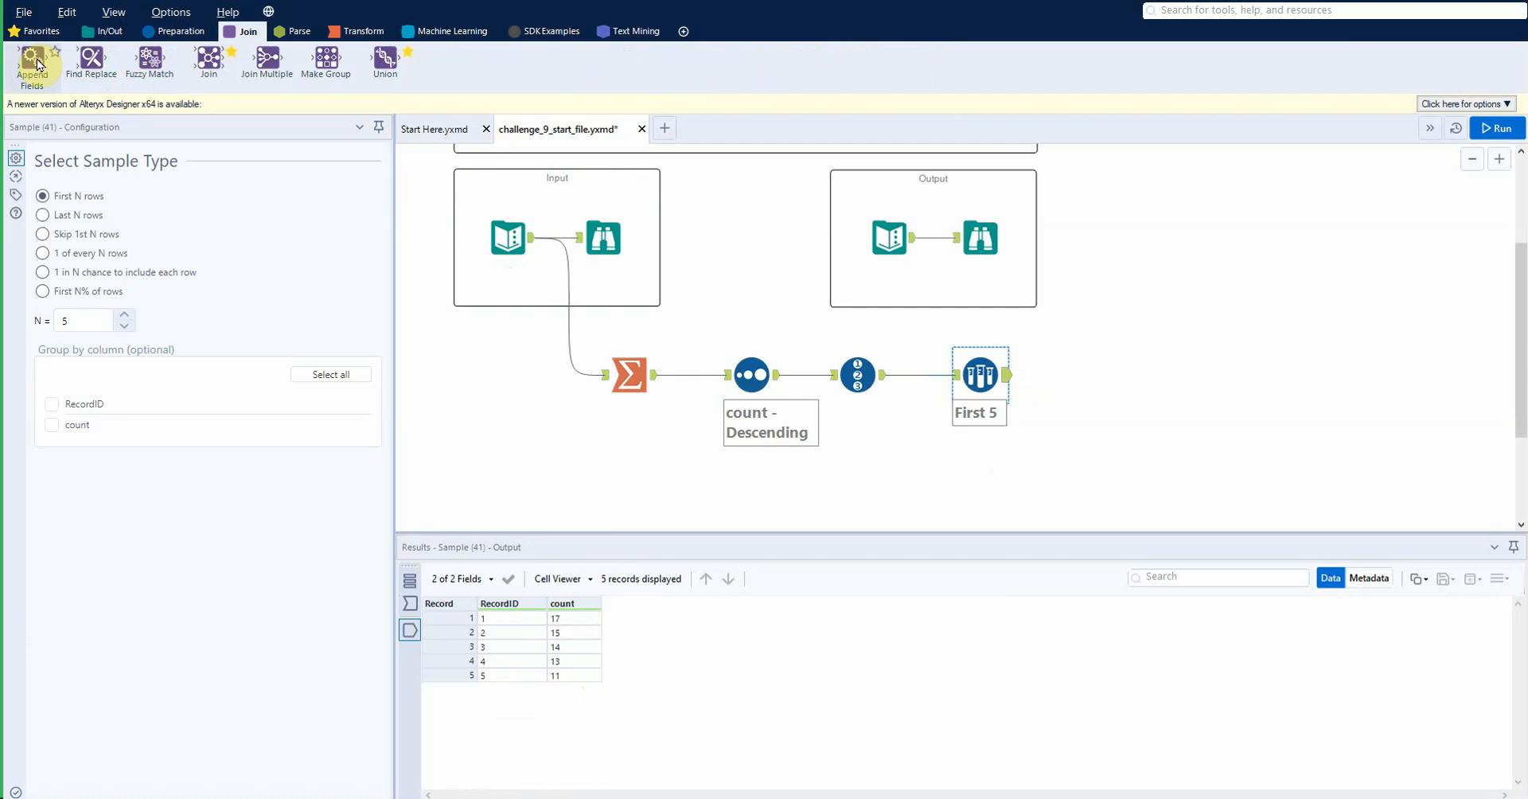
{"action": "left_click_drag", "start_coordinate": [208, 57], "coordinate": [1086, 482]}
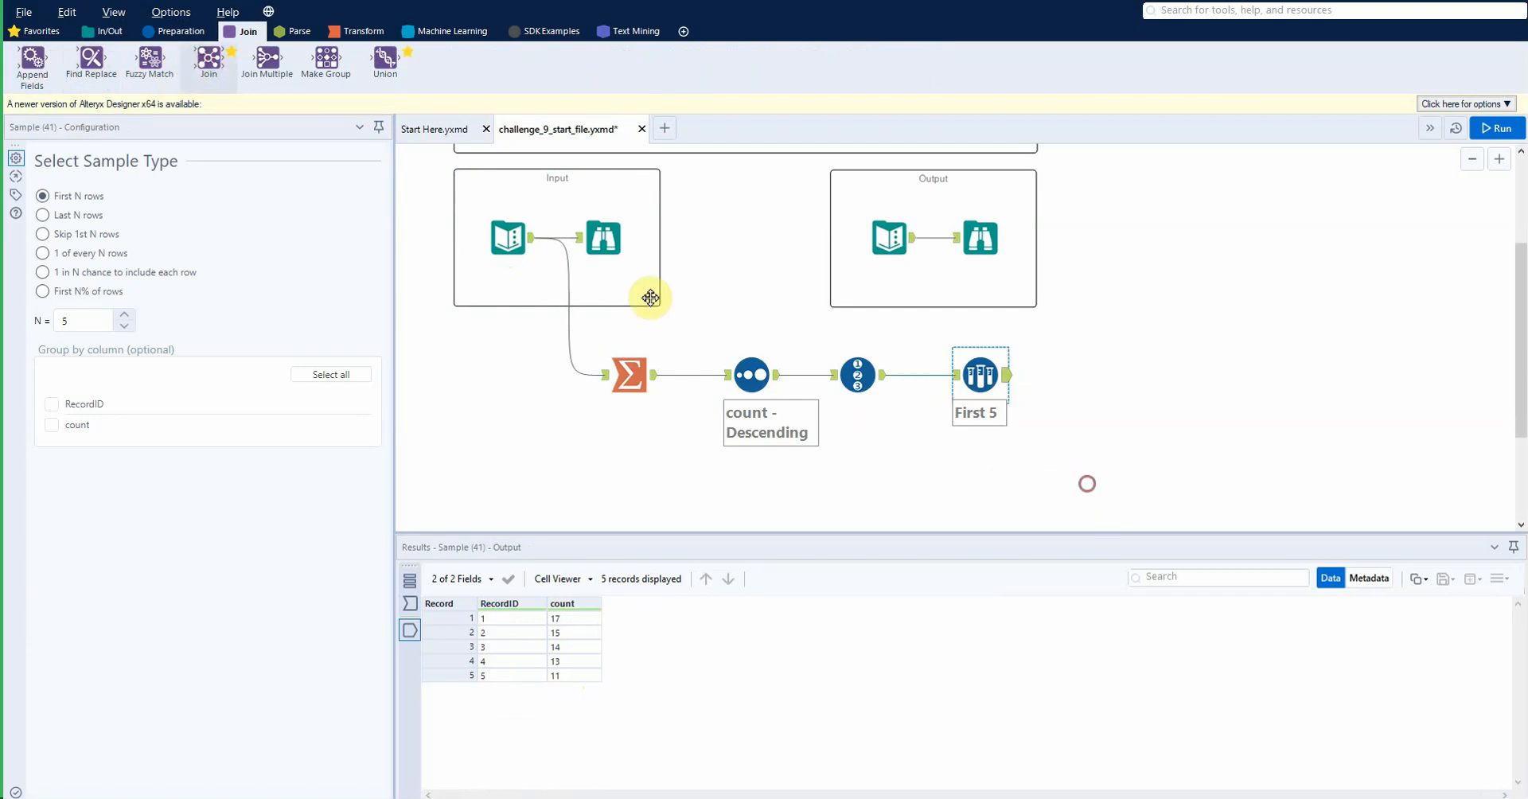
{"action": "left_click_drag", "start_coordinate": [1006, 375], "coordinate": [1059, 471]}
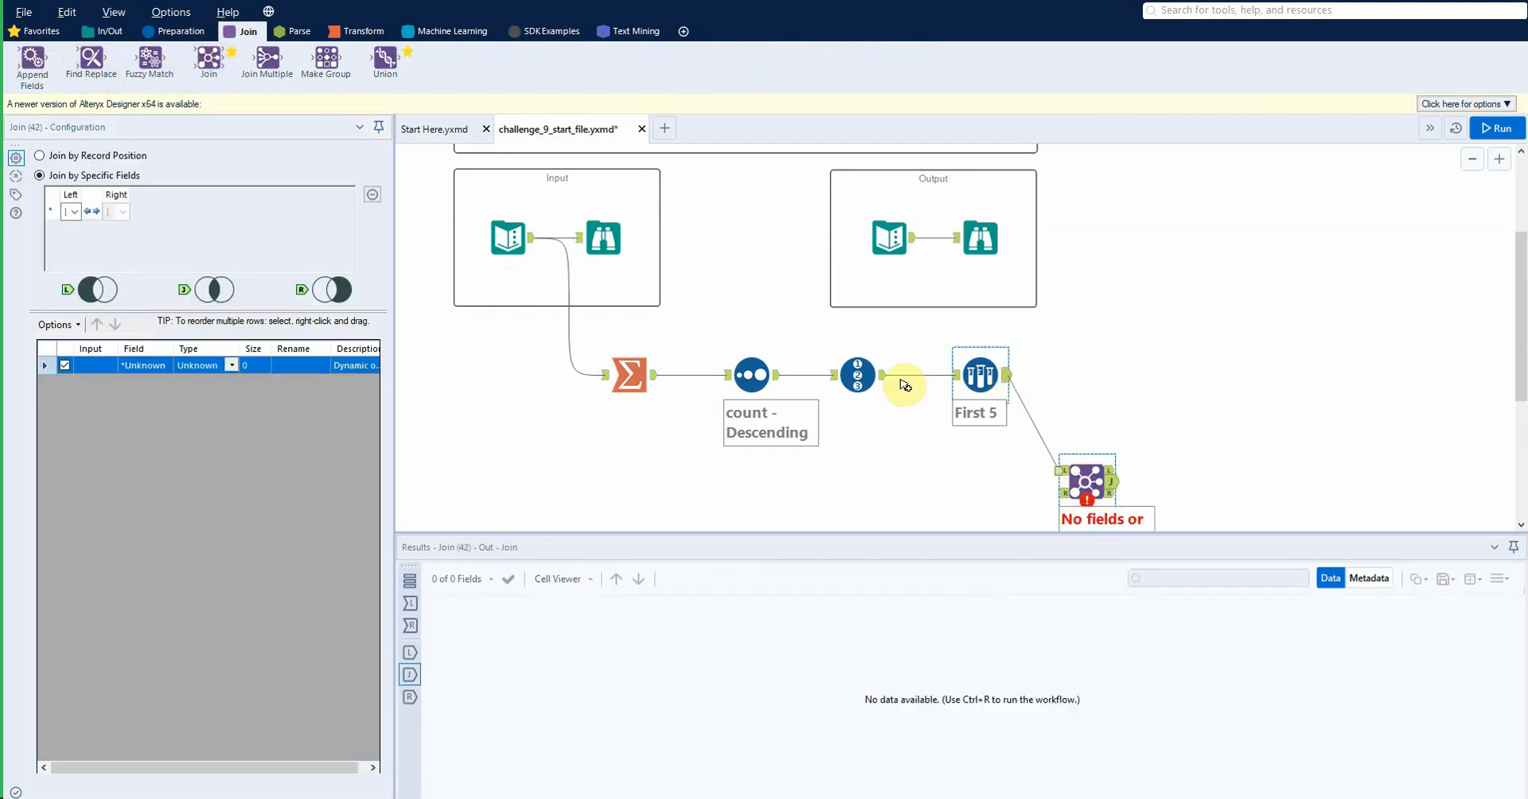
{"action": "left_click_drag", "start_coordinate": [531, 237], "coordinate": [1063, 492]}
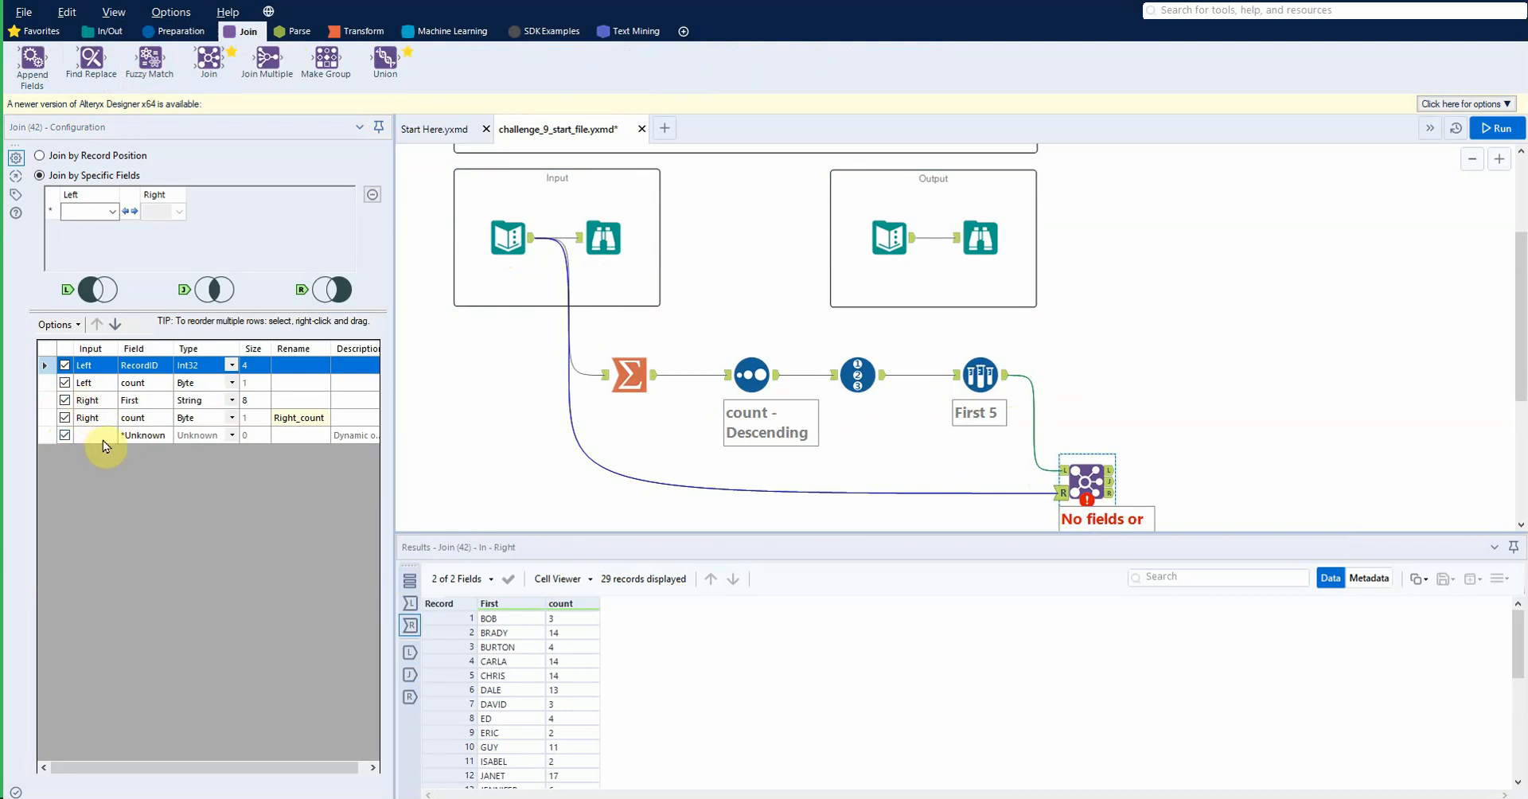
Step: Join the left and right inputs on the count field and check the data of both inputs
{"action": "left_click", "coordinate": [97, 216]}
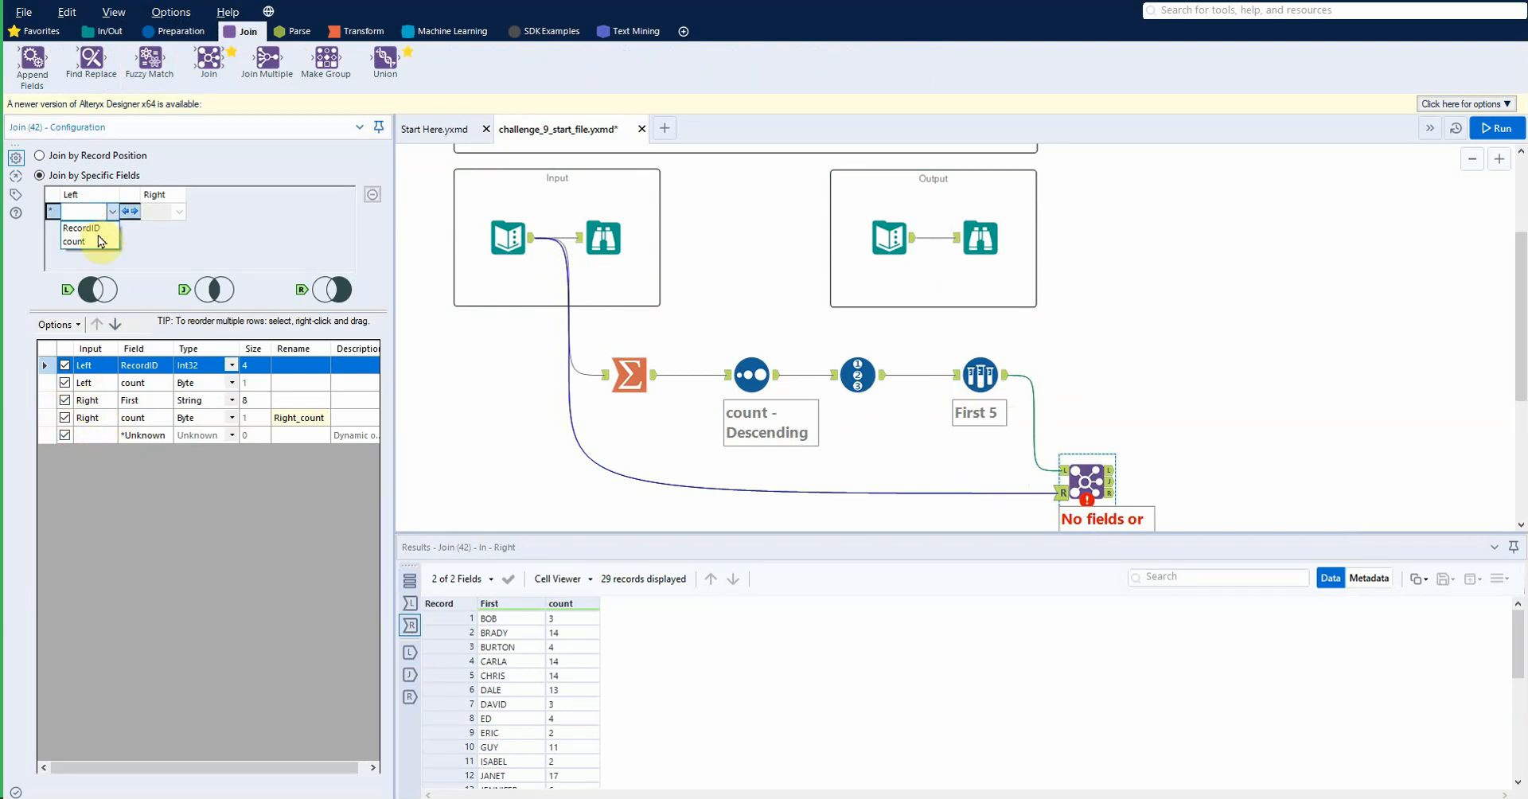
{"action": "left_click", "coordinate": [99, 241]}
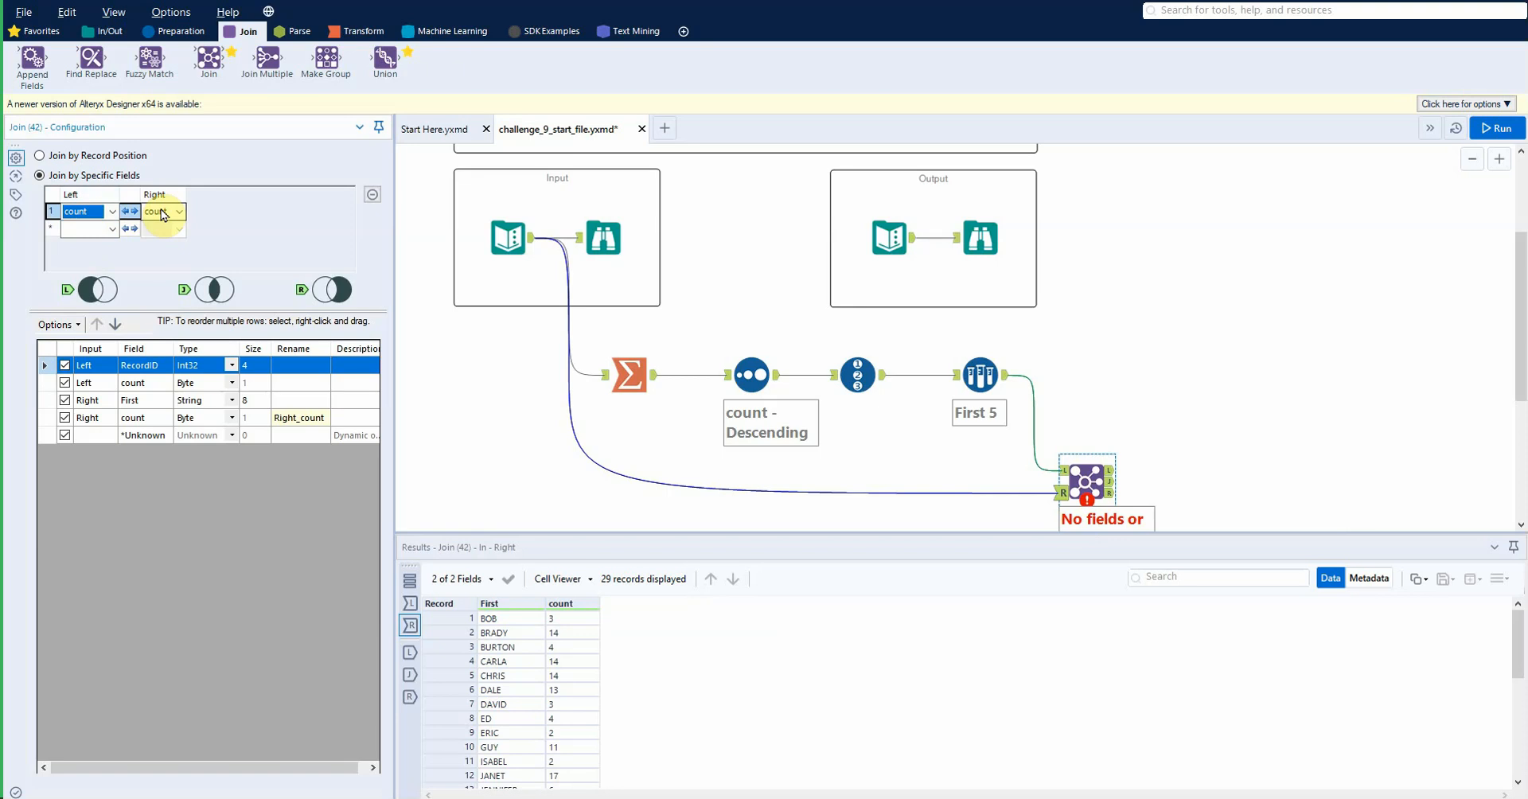
{"action": "left_click", "coordinate": [408, 604]}
{"action": "left_click", "coordinate": [411, 625]}
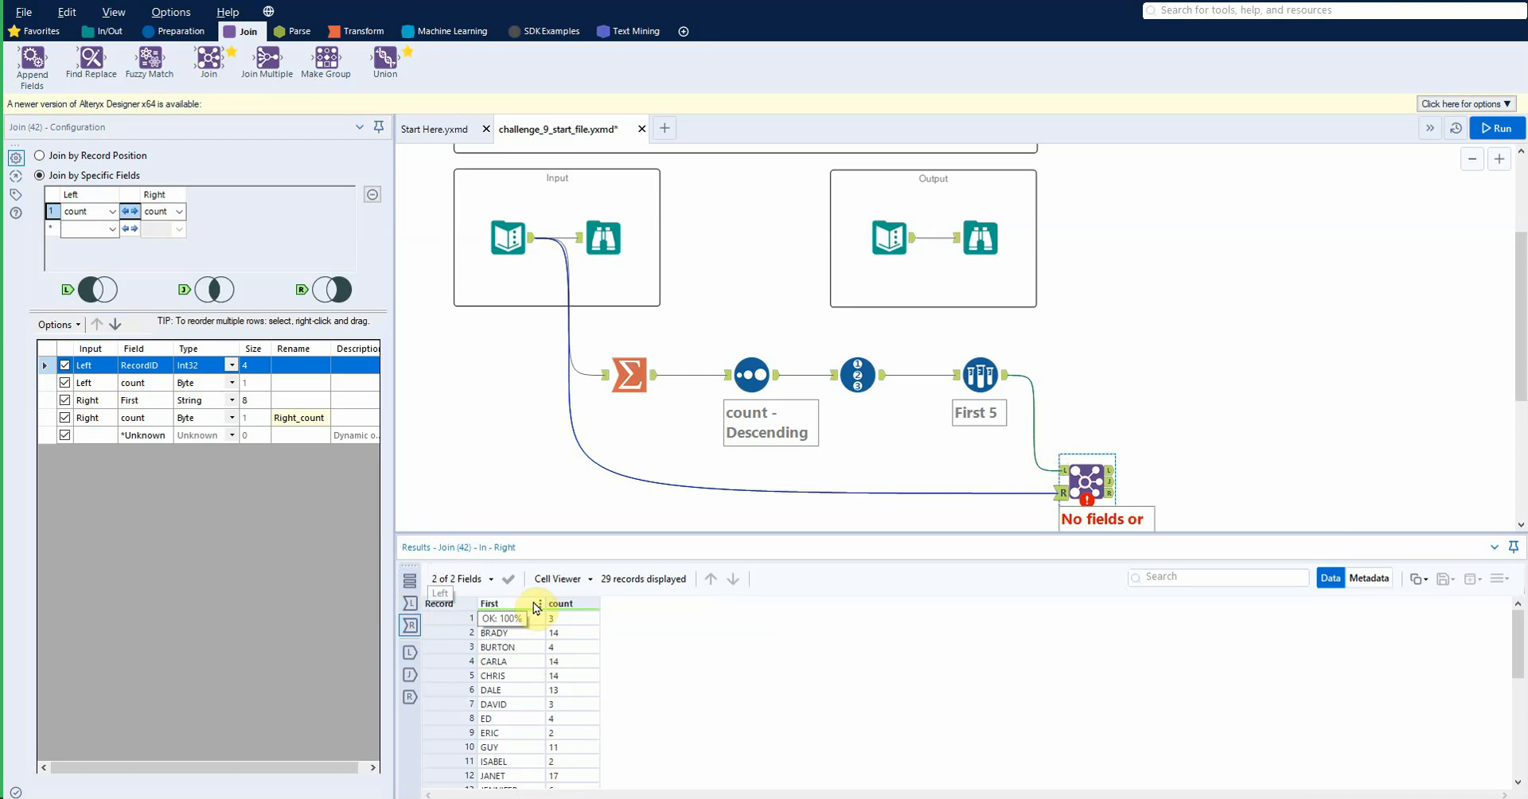
{"action": "left_click", "coordinate": [403, 590]}
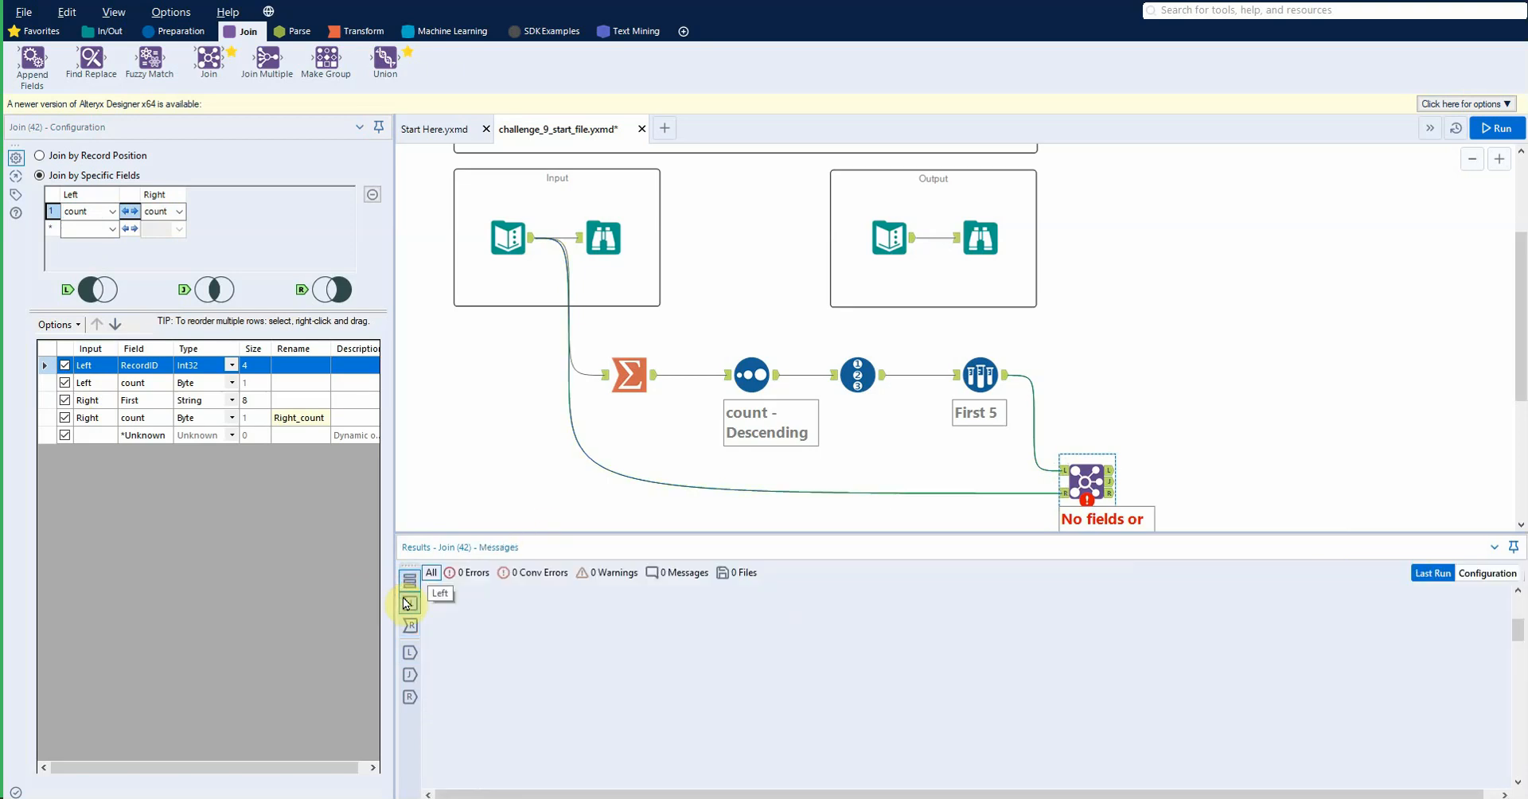
{"action": "left_click", "coordinate": [409, 612]}
{"action": "left_click", "coordinate": [413, 627]}
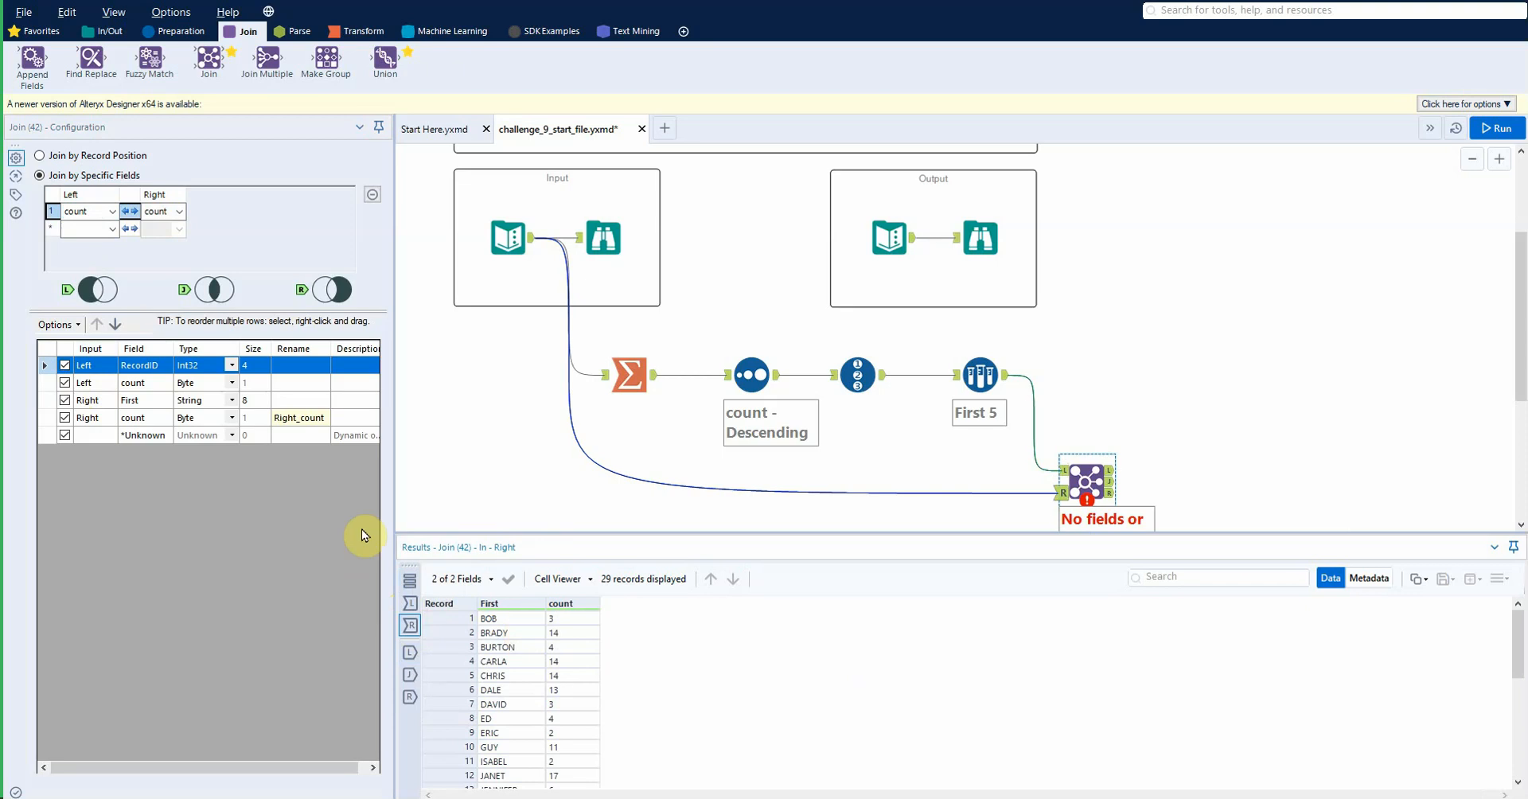
Step: Clear the Right_count rename on the right count field and exclude the left count field from the Join output
{"action": "left_click", "coordinate": [303, 420]}
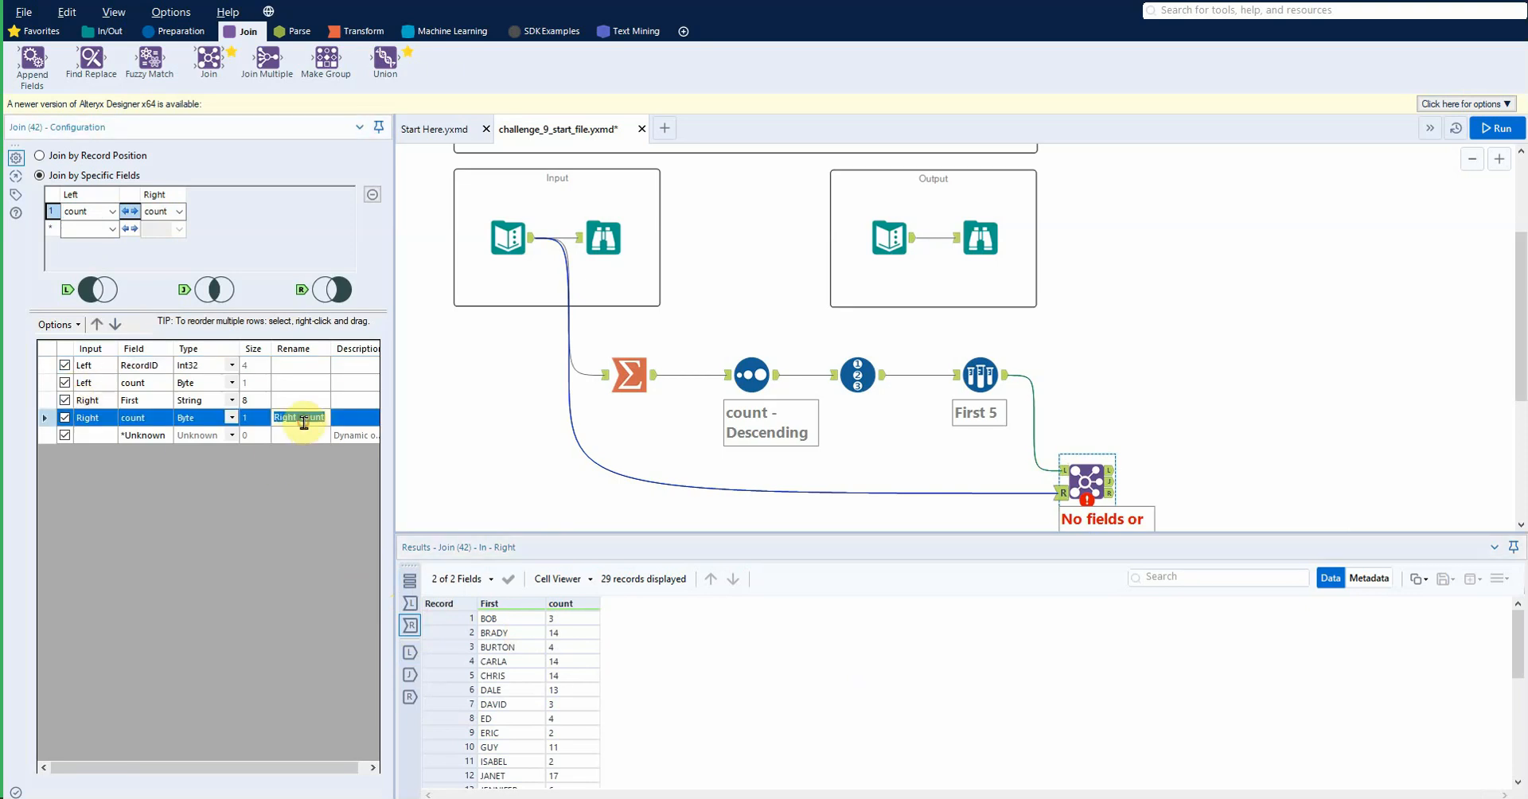
{"action": "key", "text": "Delete"}
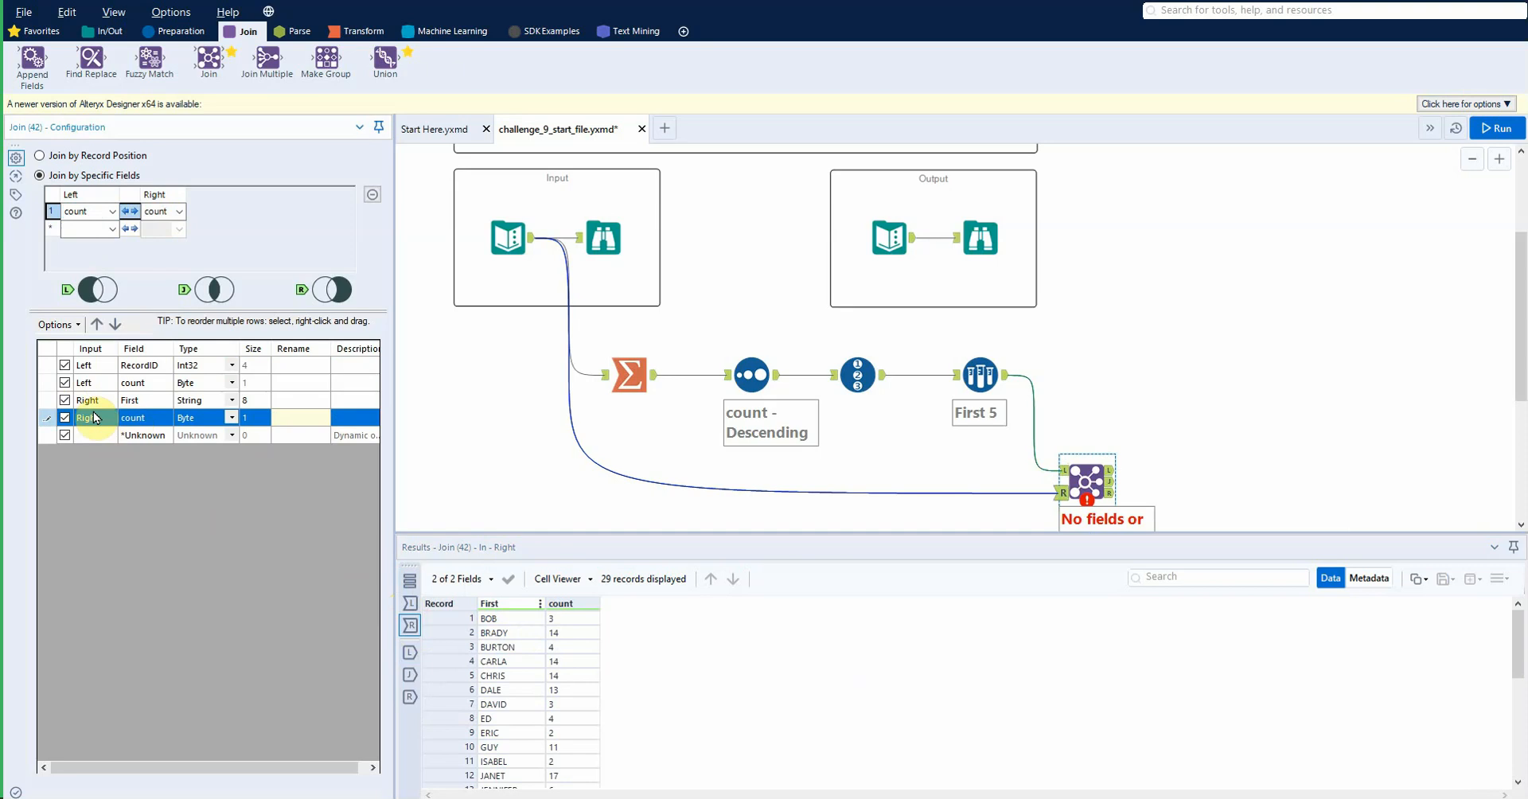
{"action": "left_click", "coordinate": [64, 371]}
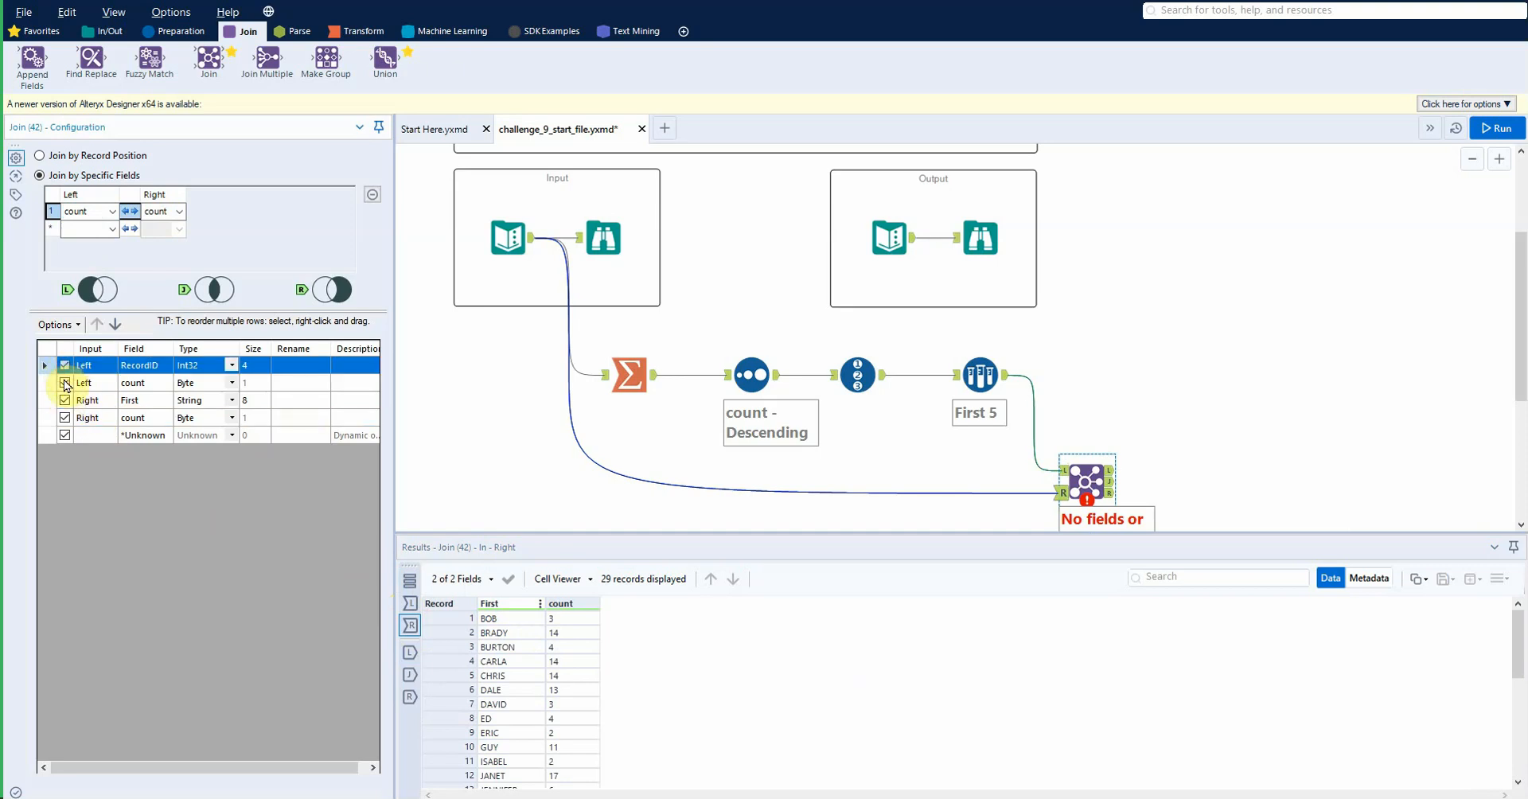
{"action": "left_click", "coordinate": [64, 385]}
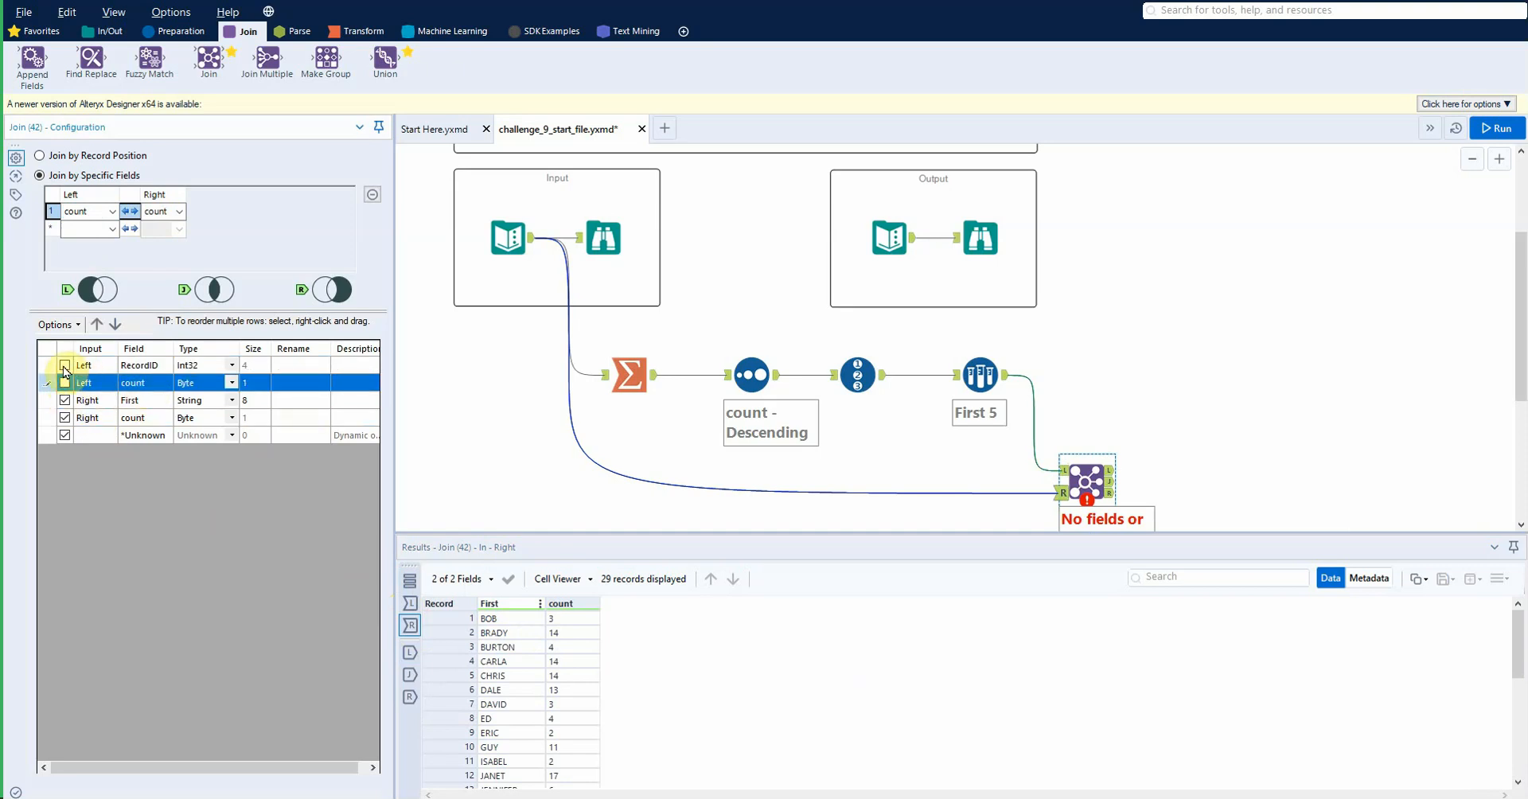
{"action": "left_click", "coordinate": [64, 366]}
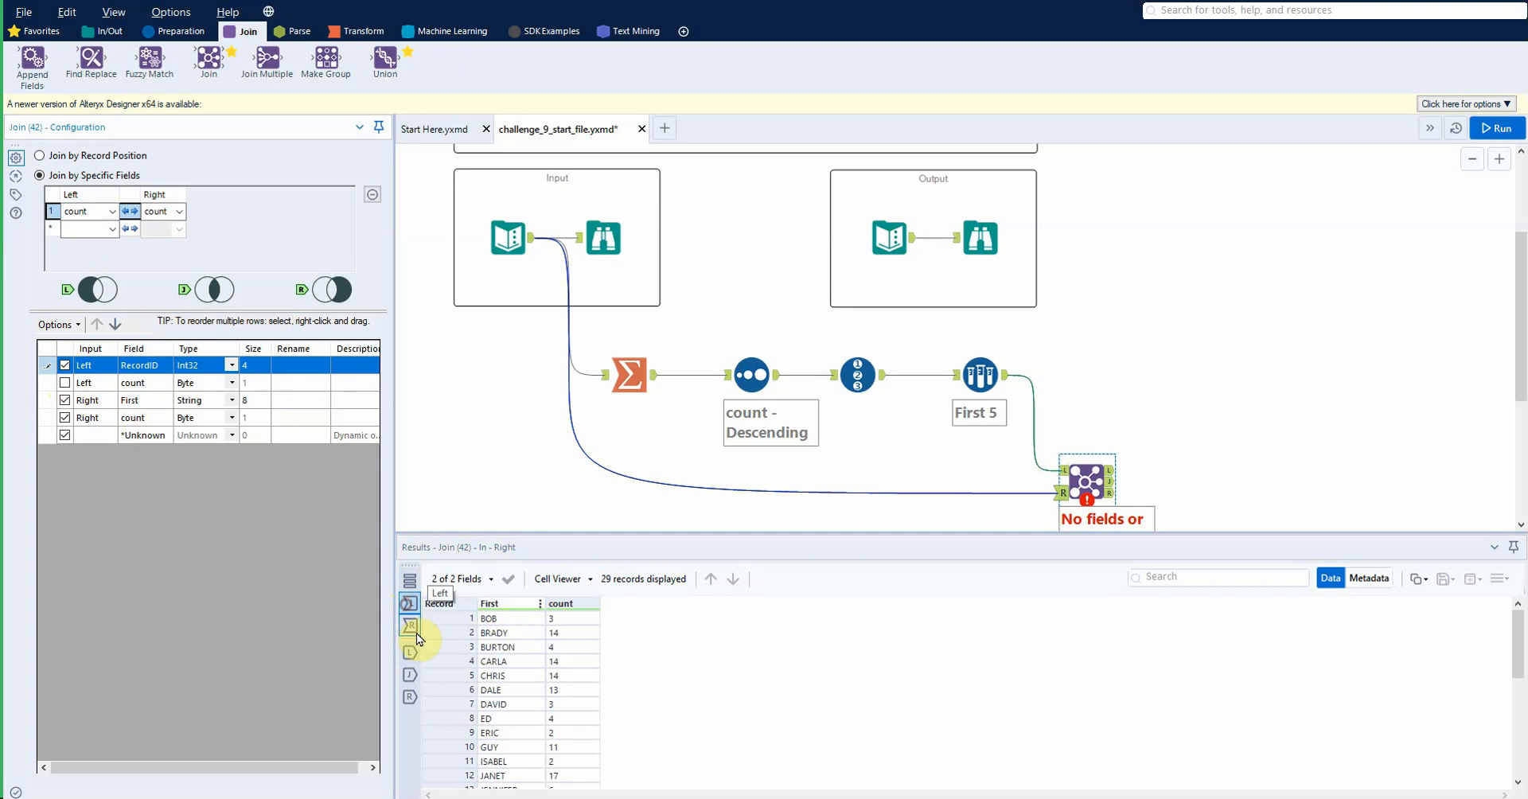
Step: Rename the left RecordID field to Rank in the Join output and run the workflow
{"action": "left_click", "coordinate": [410, 602]}
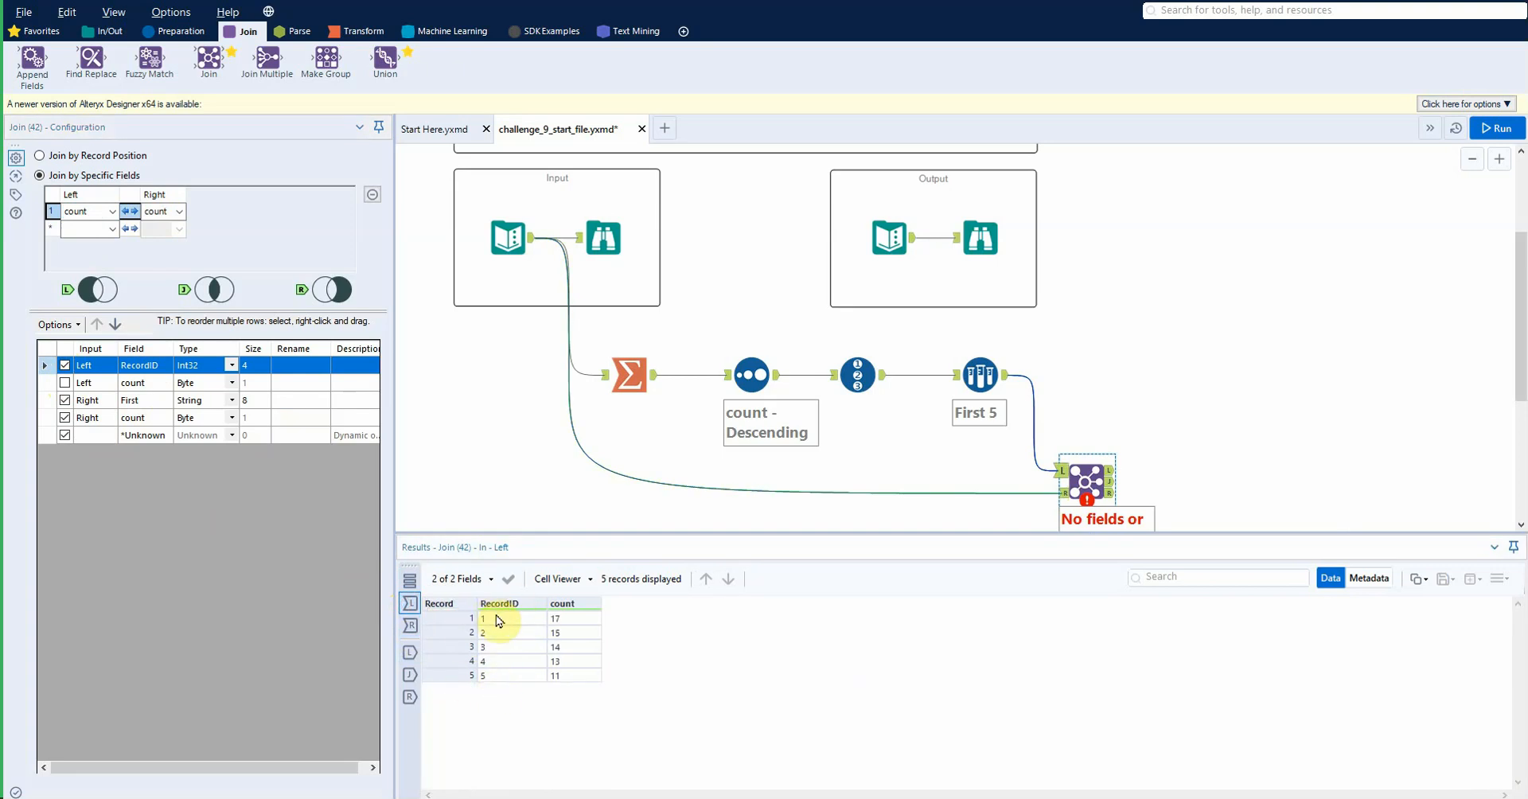
{"action": "left_click", "coordinate": [292, 362]}
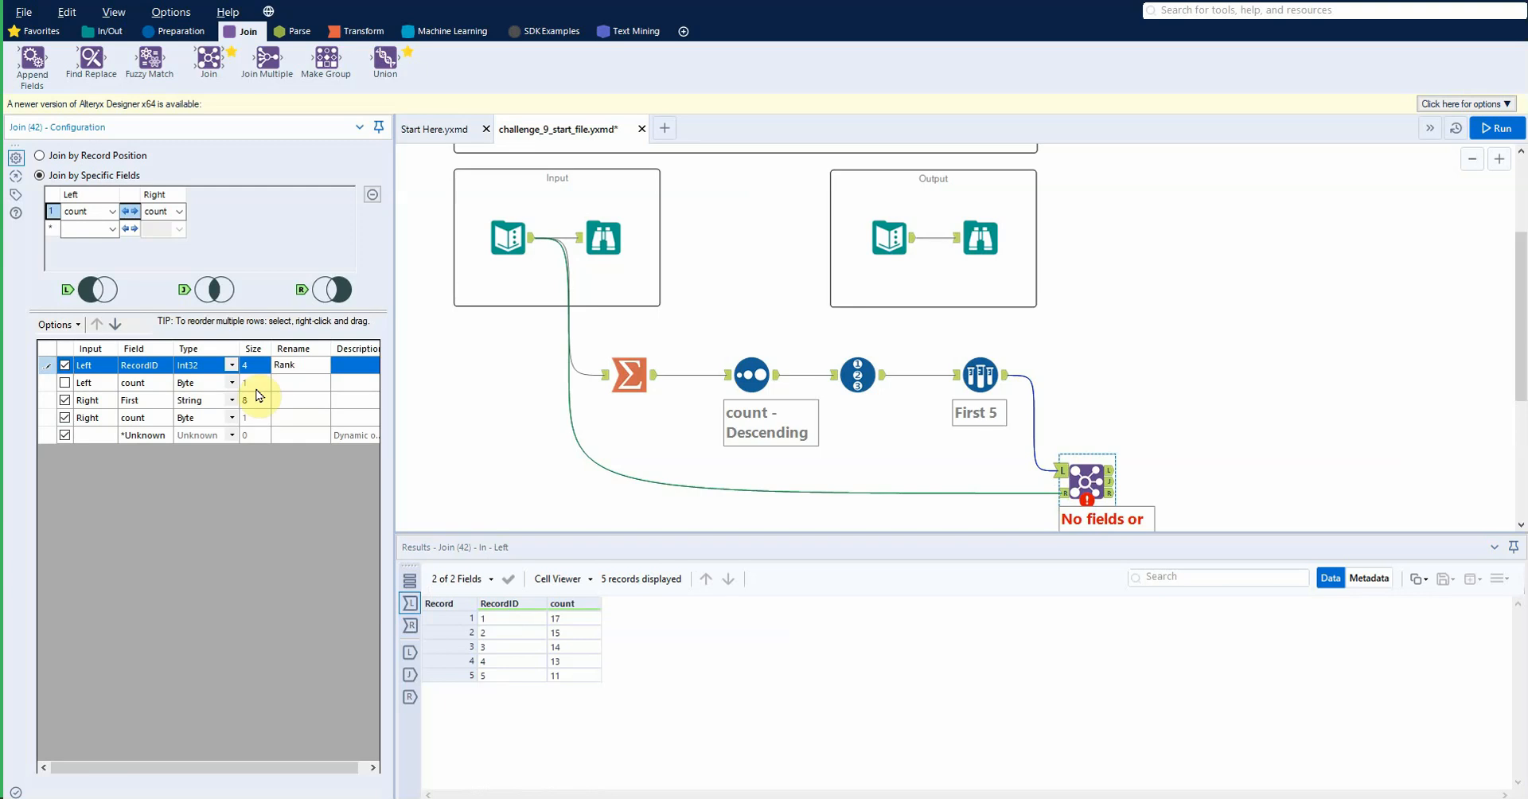
{"action": "left_click", "coordinate": [1134, 442]}
{"action": "key", "text": "ctrl+r"}
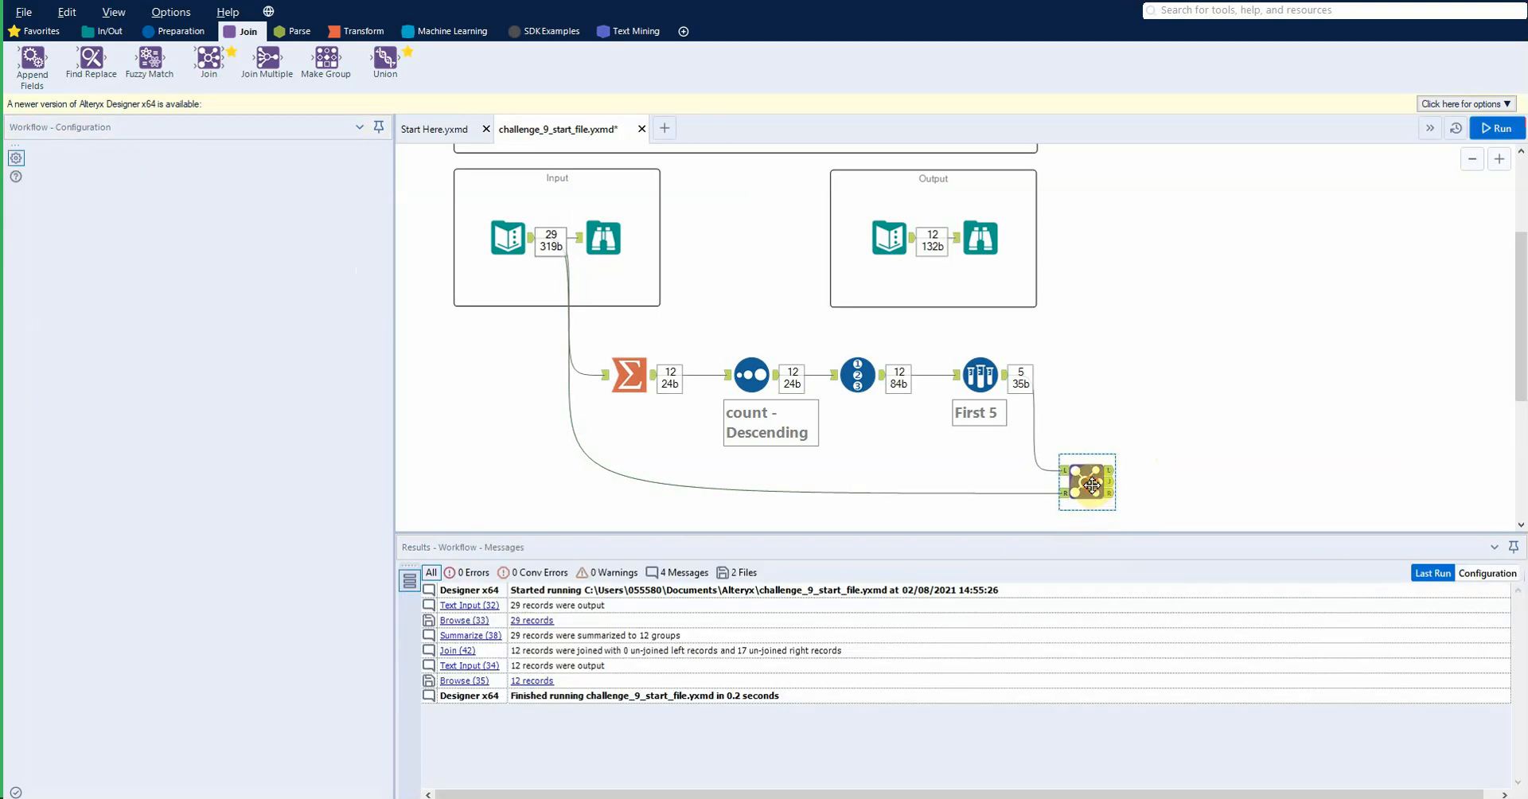
Step: Examine the Join tool's inputs and its joined and unmatched outputs, checking the ranks and counts
{"action": "left_click", "coordinate": [1086, 481]}
{"action": "scroll", "coordinate": [726, 375], "scroll_direction": "down", "scroll_amount": 2}
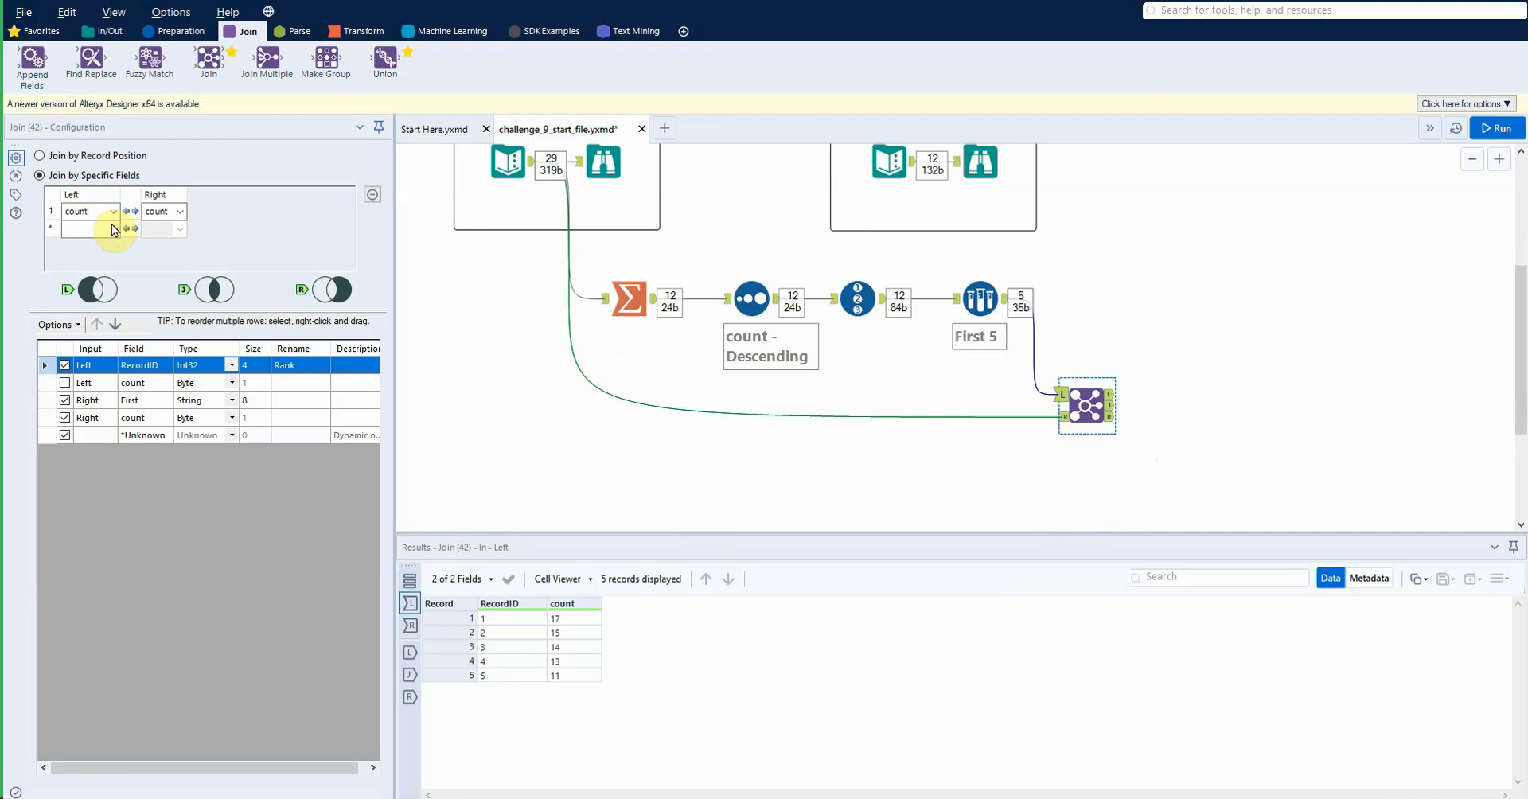
{"action": "left_click", "coordinate": [412, 628]}
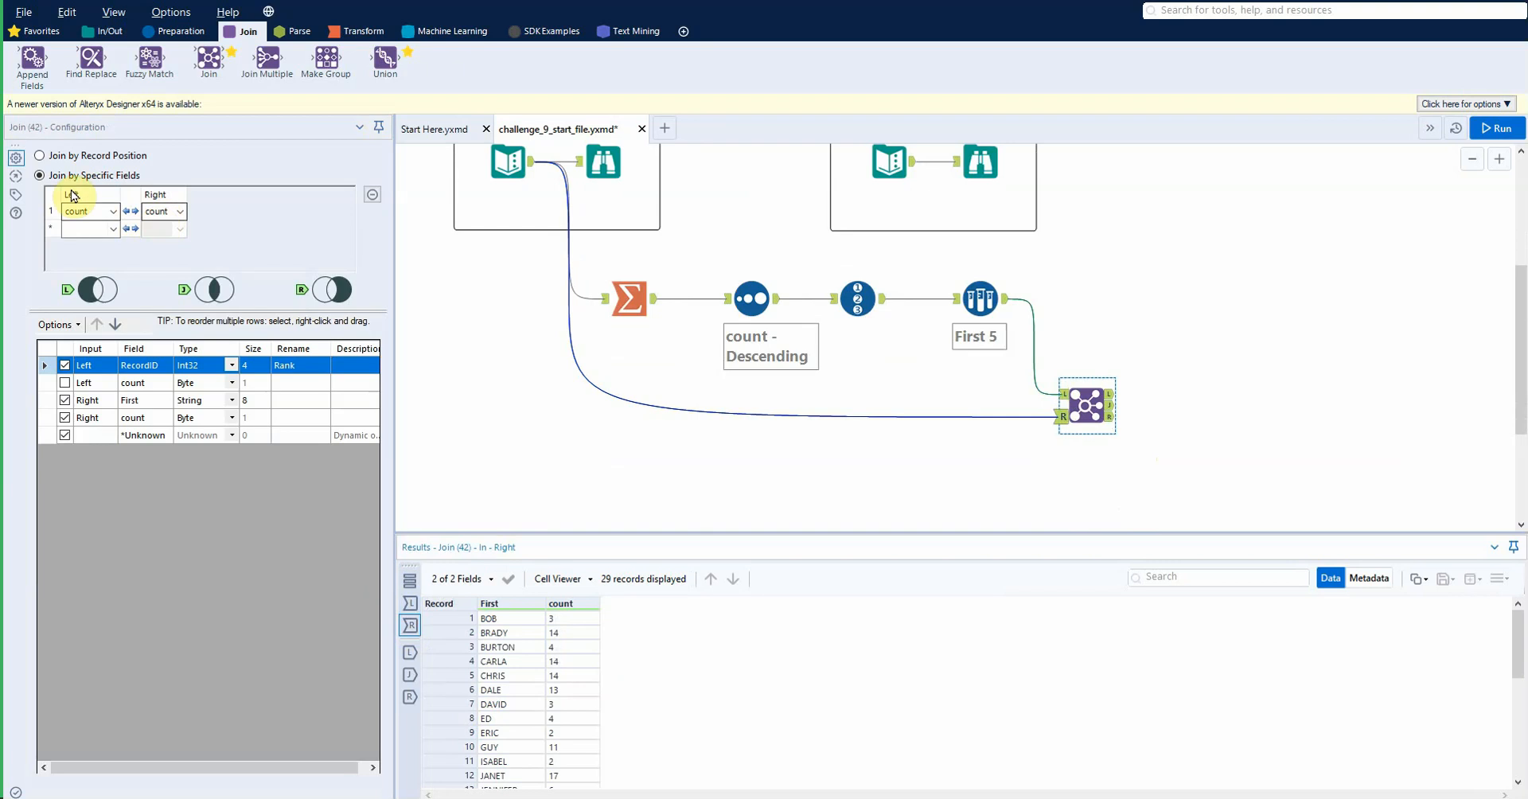
{"action": "left_click", "coordinate": [410, 675]}
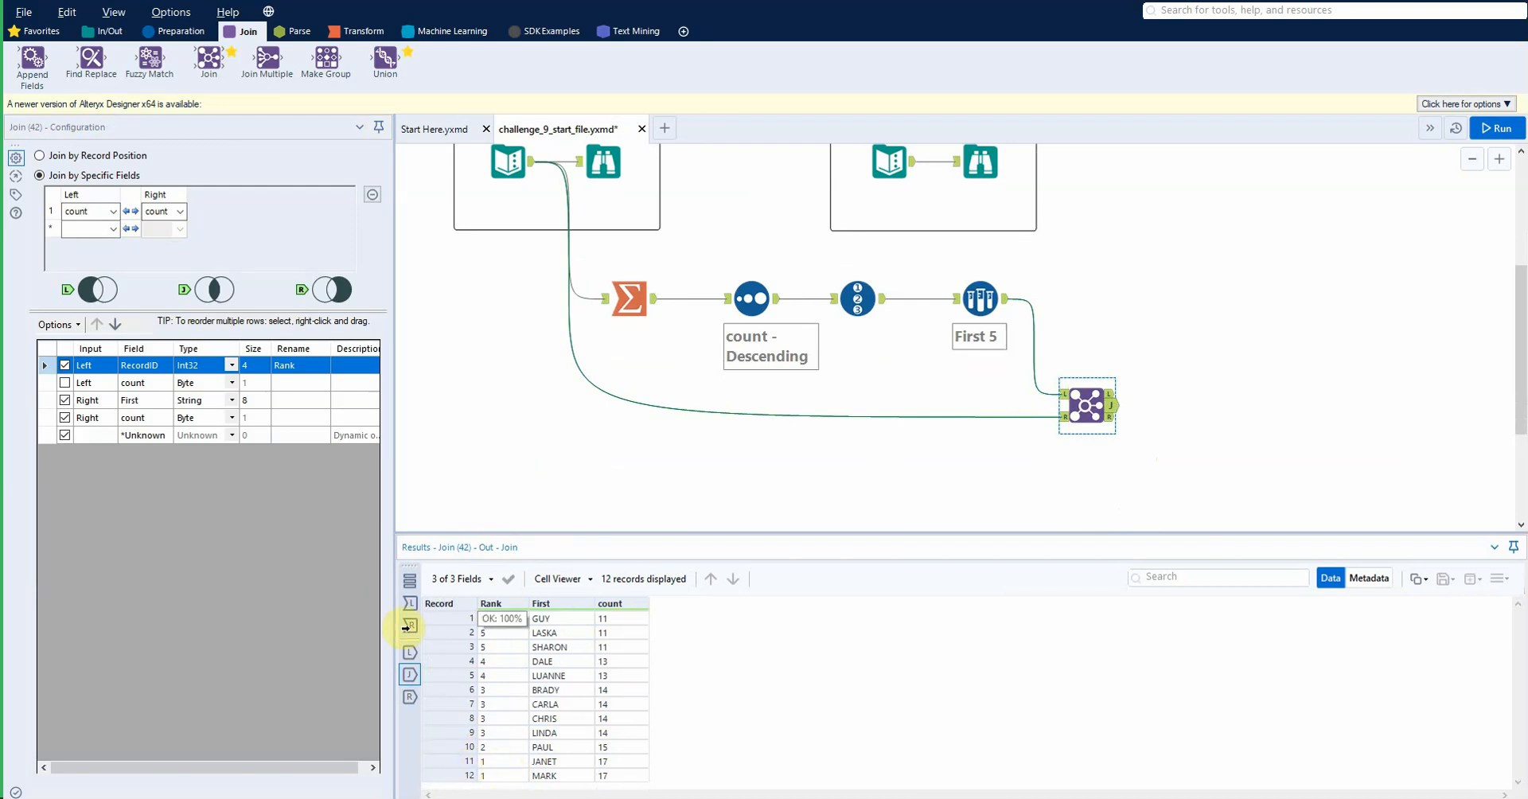
{"action": "left_click", "coordinate": [409, 655]}
{"action": "left_click", "coordinate": [408, 699]}
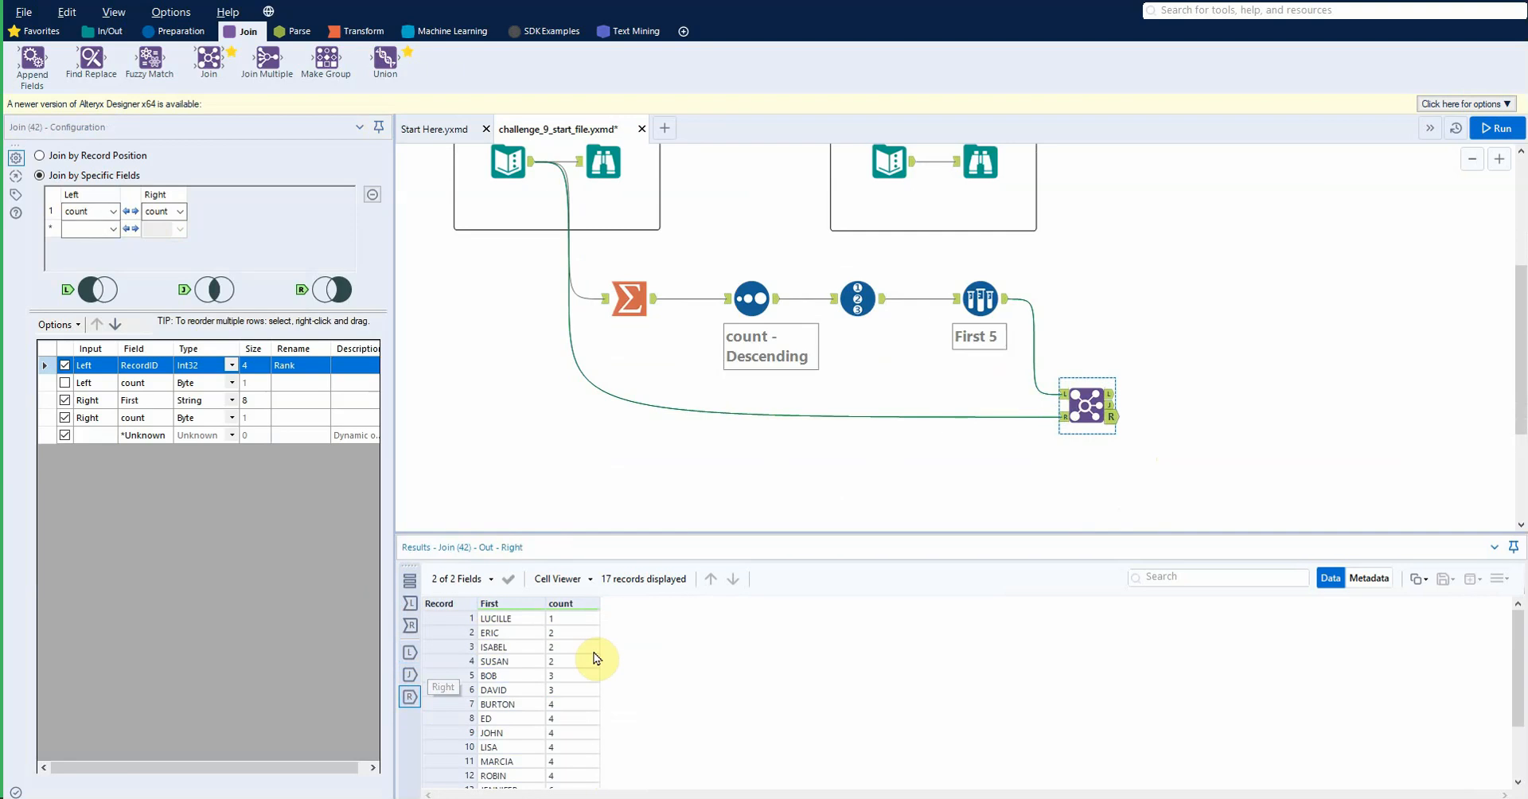
{"action": "scroll", "coordinate": [565, 725], "scroll_direction": "down", "scroll_amount": 3}
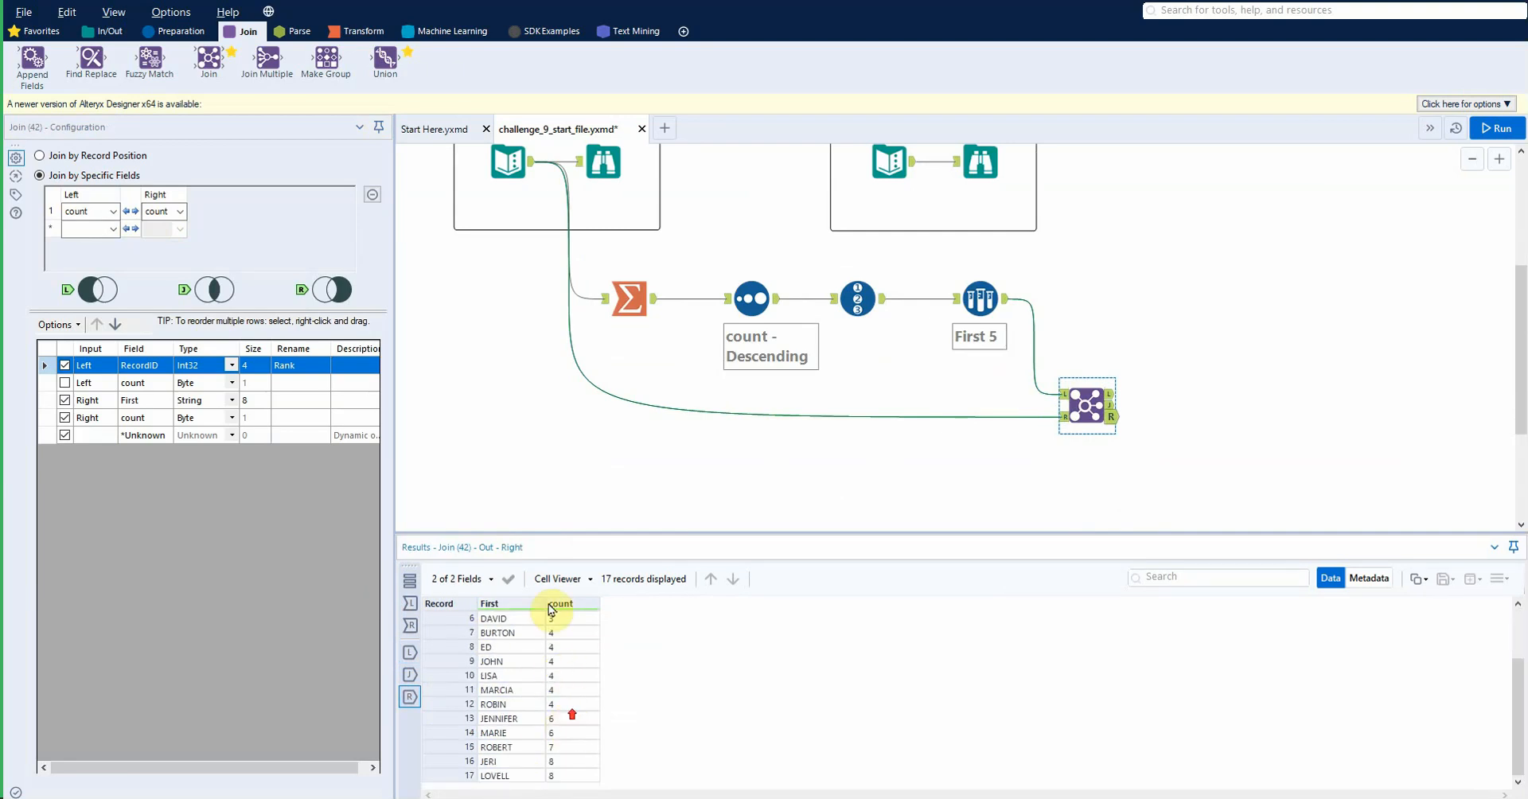
{"action": "left_click", "coordinate": [1112, 421]}
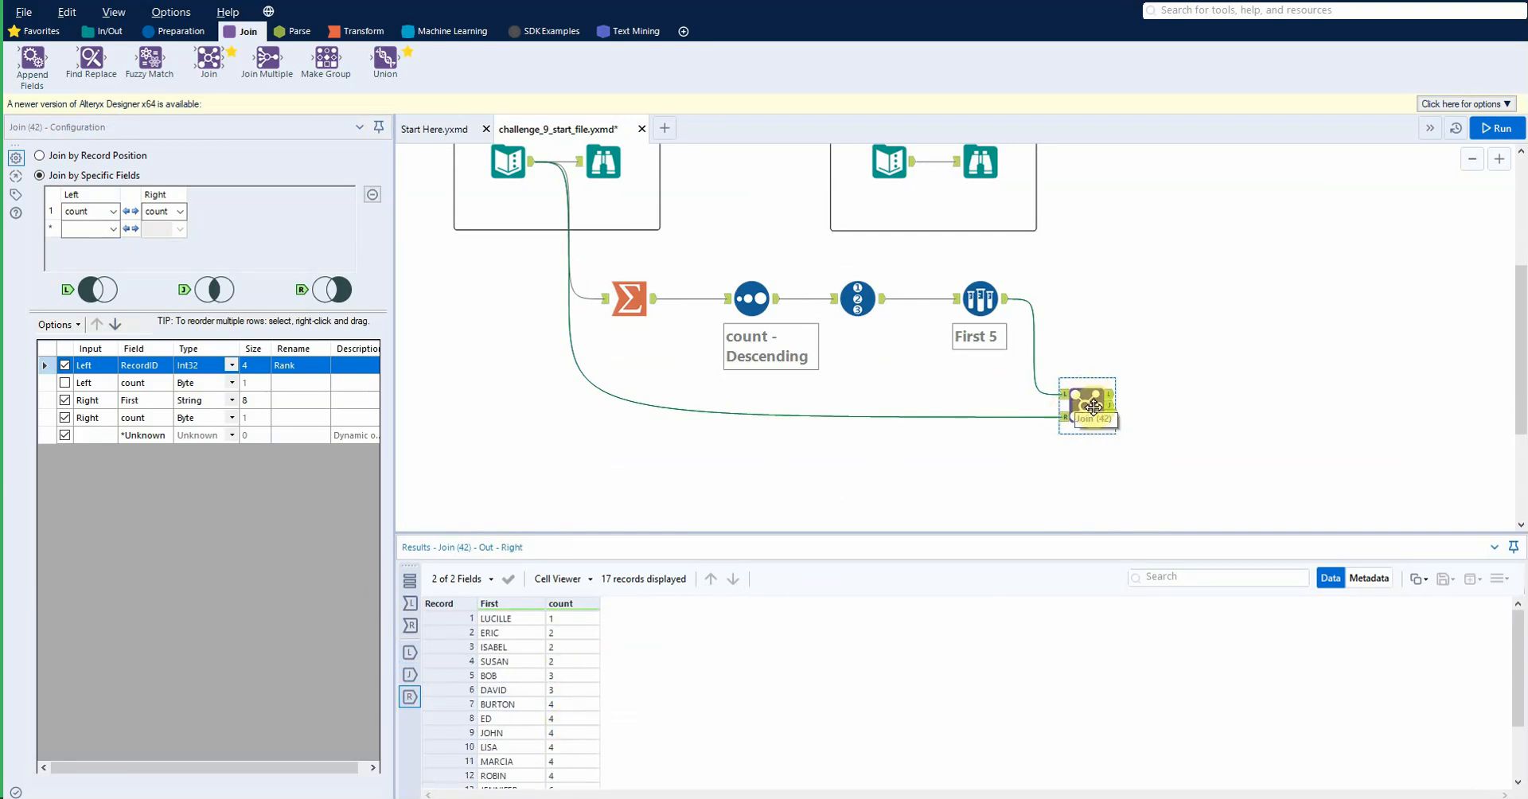
{"action": "left_click", "coordinate": [405, 676]}
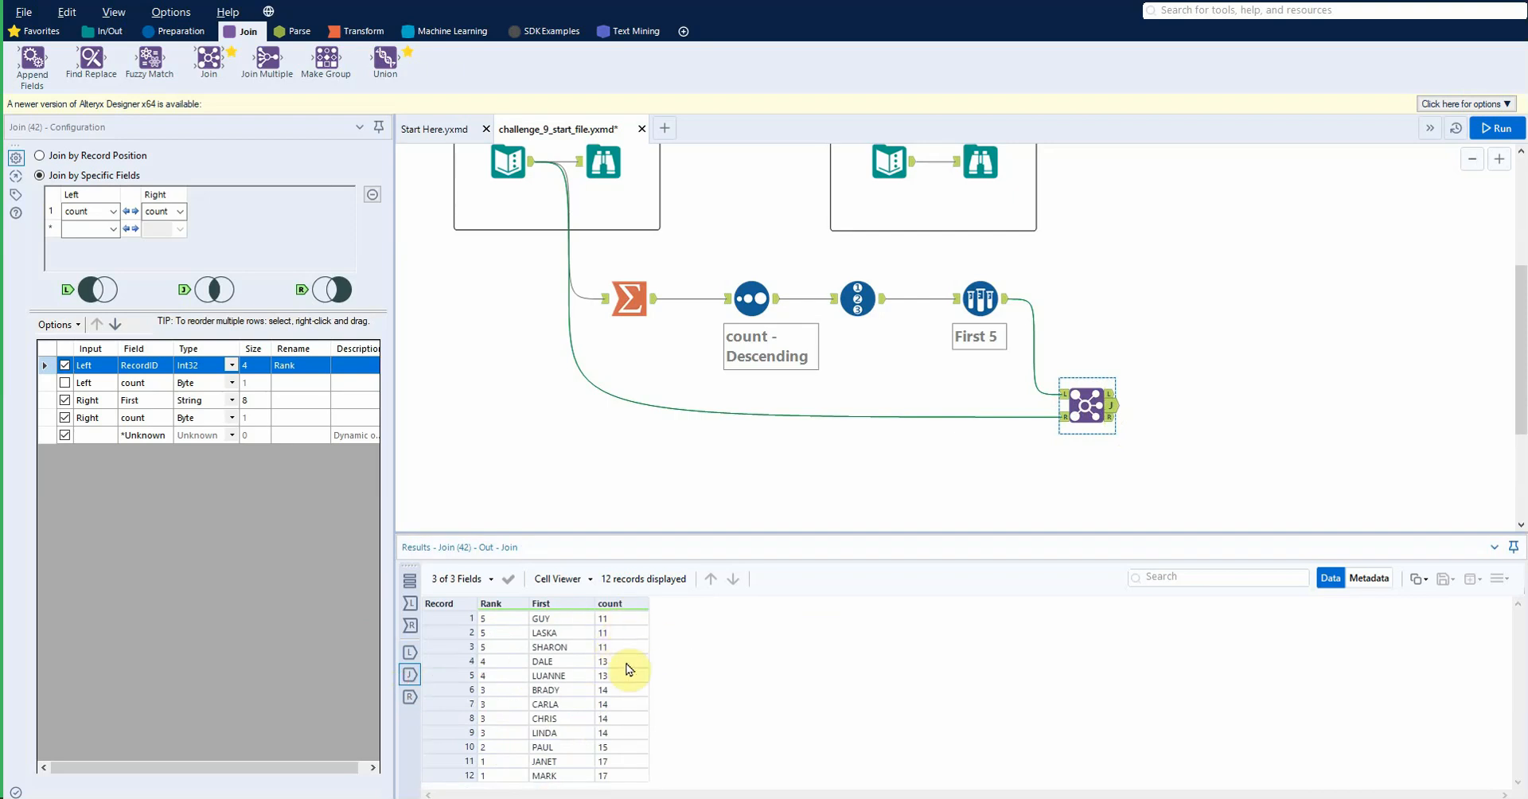
Step: Add a Sort tool after the Join's matched output, sorting by Rank in ascending order, and run the workflow
{"action": "left_click", "coordinate": [177, 31]}
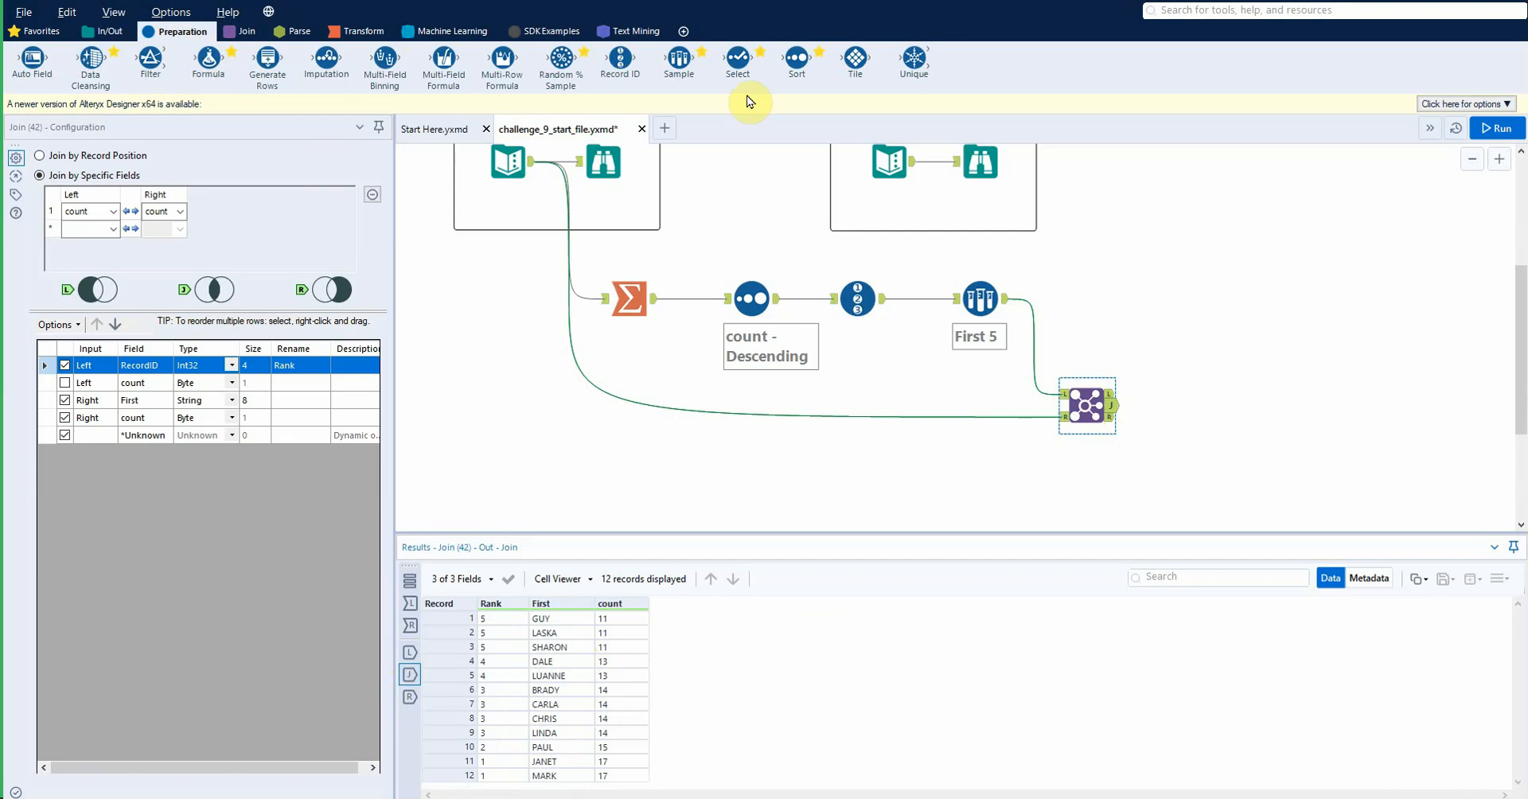
{"action": "left_click_drag", "start_coordinate": [779, 71], "coordinate": [1158, 400]}
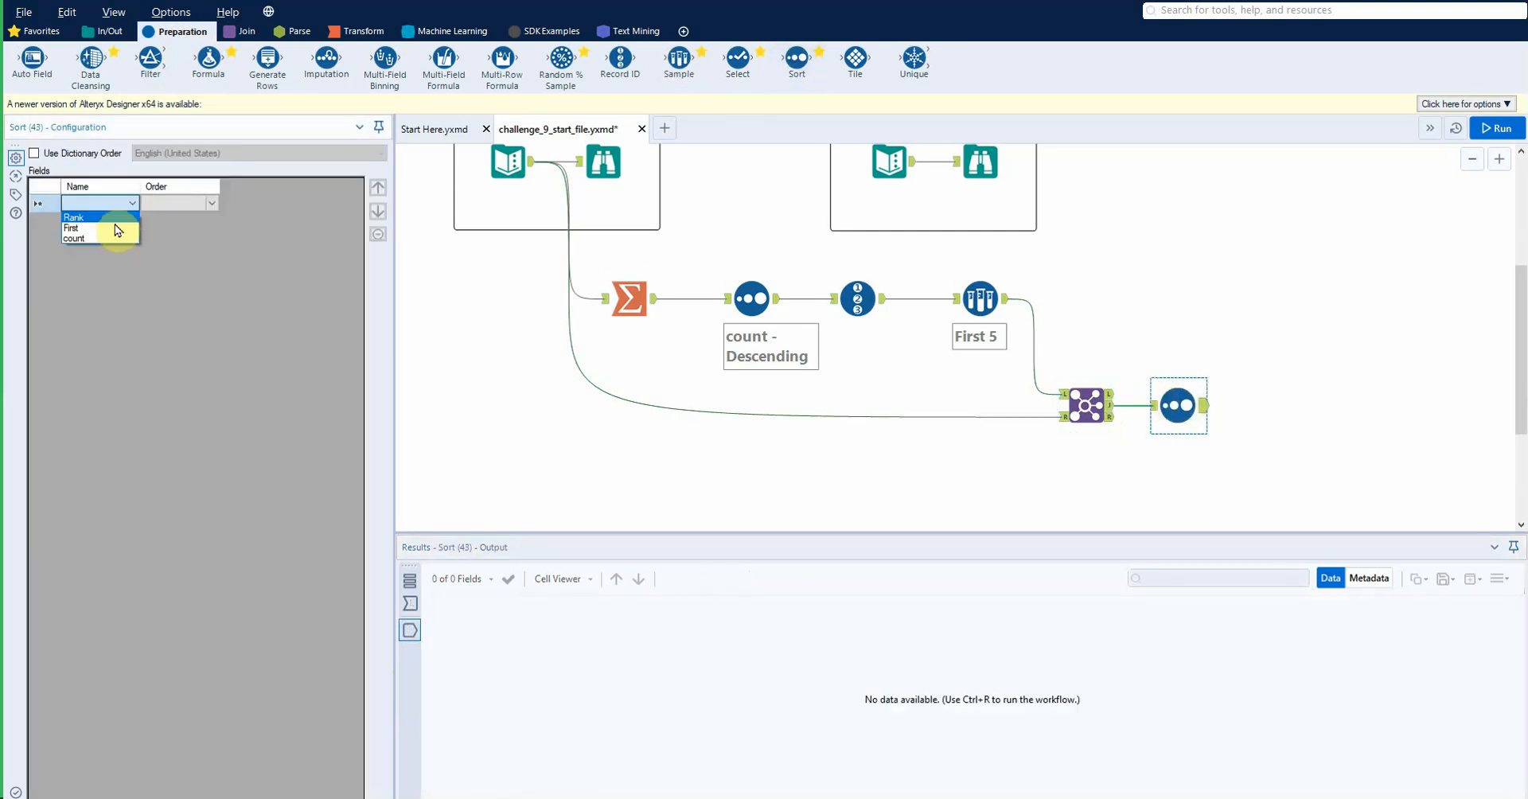
{"action": "left_click", "coordinate": [116, 219]}
{"action": "left_click", "coordinate": [213, 204]}
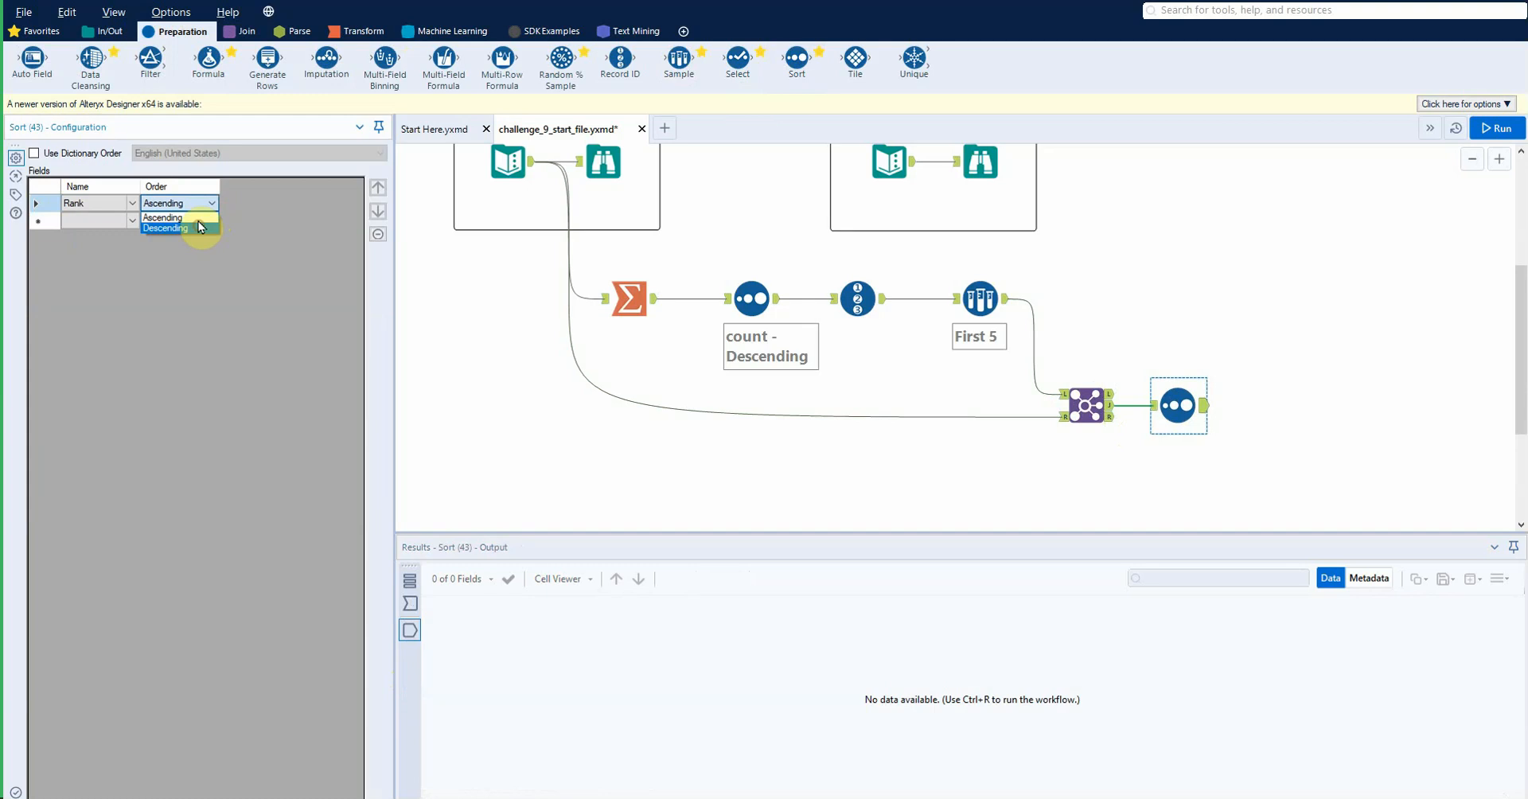
{"action": "left_click", "coordinate": [196, 218]}
{"action": "left_click", "coordinate": [1176, 405]}
{"action": "key", "text": "ctrl+r"}
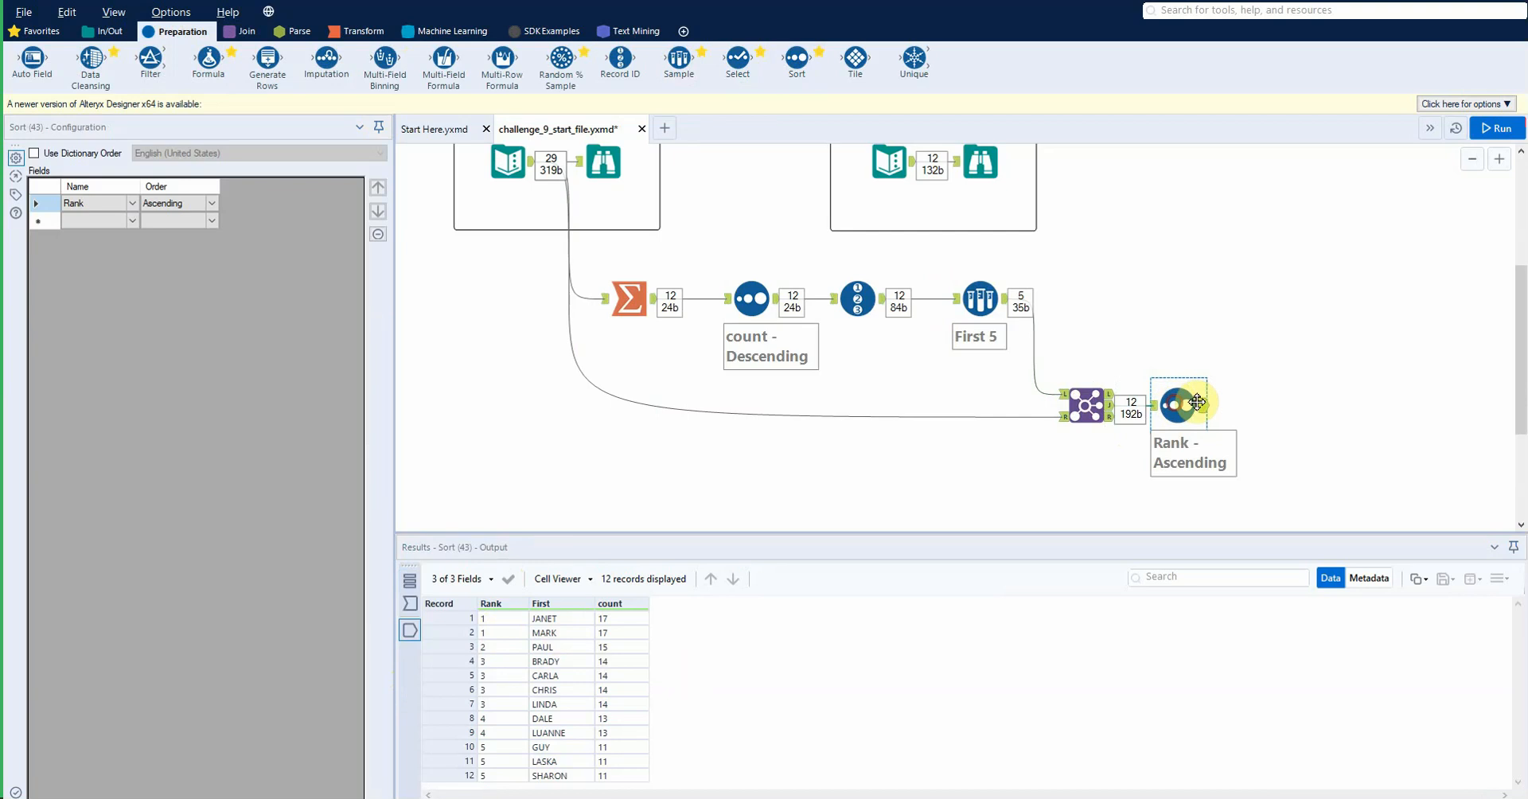
Step: Compare the sorted result with the expected output, and add a Union tool that combines the Sort output with the expected output Text Input
{"action": "left_click_drag", "start_coordinate": [1178, 405], "coordinate": [1209, 405]}
{"action": "left_click", "coordinate": [886, 171]}
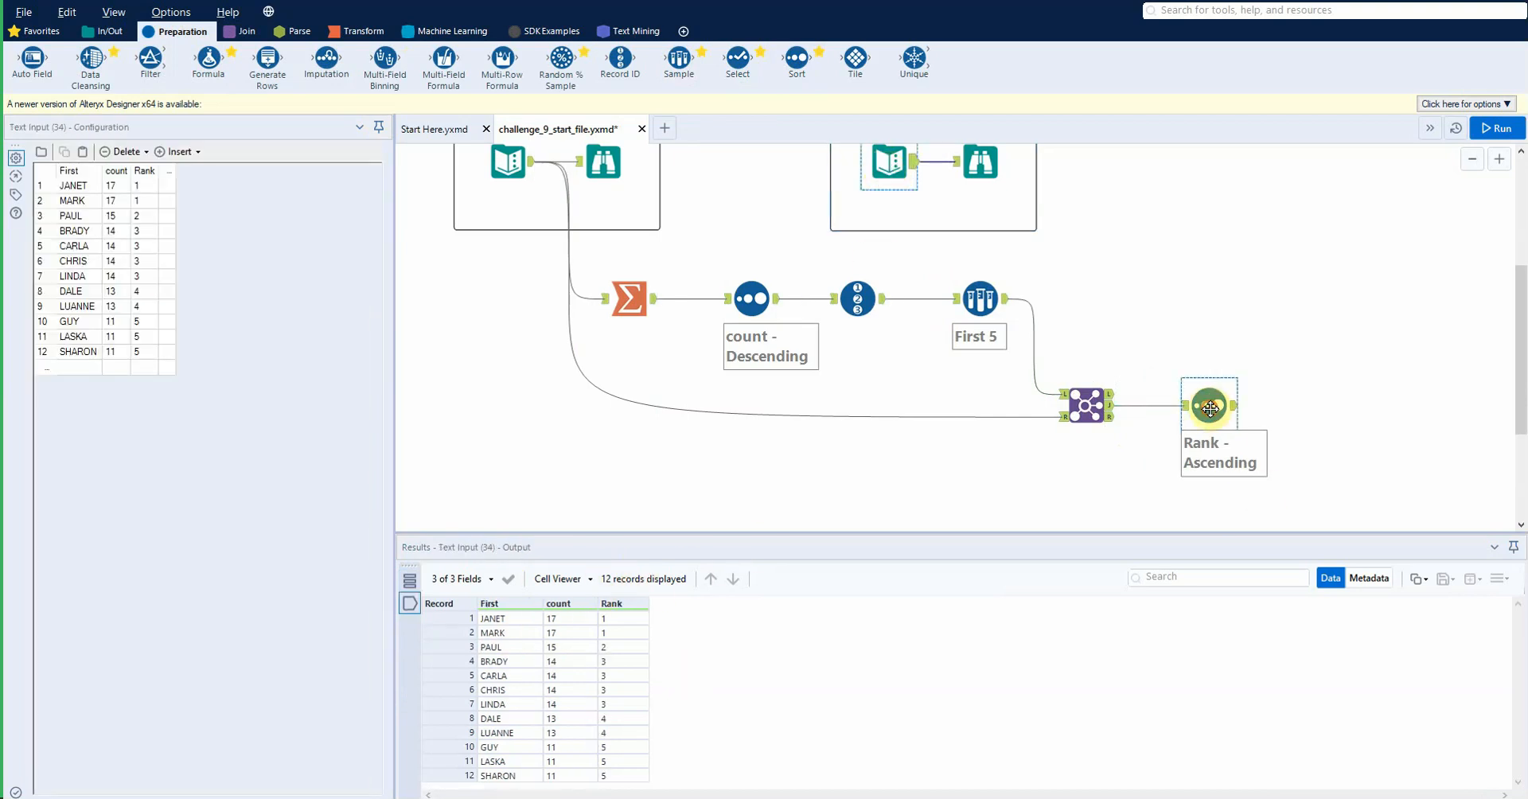
{"action": "left_click", "coordinate": [1209, 408]}
{"action": "left_click", "coordinate": [897, 156]}
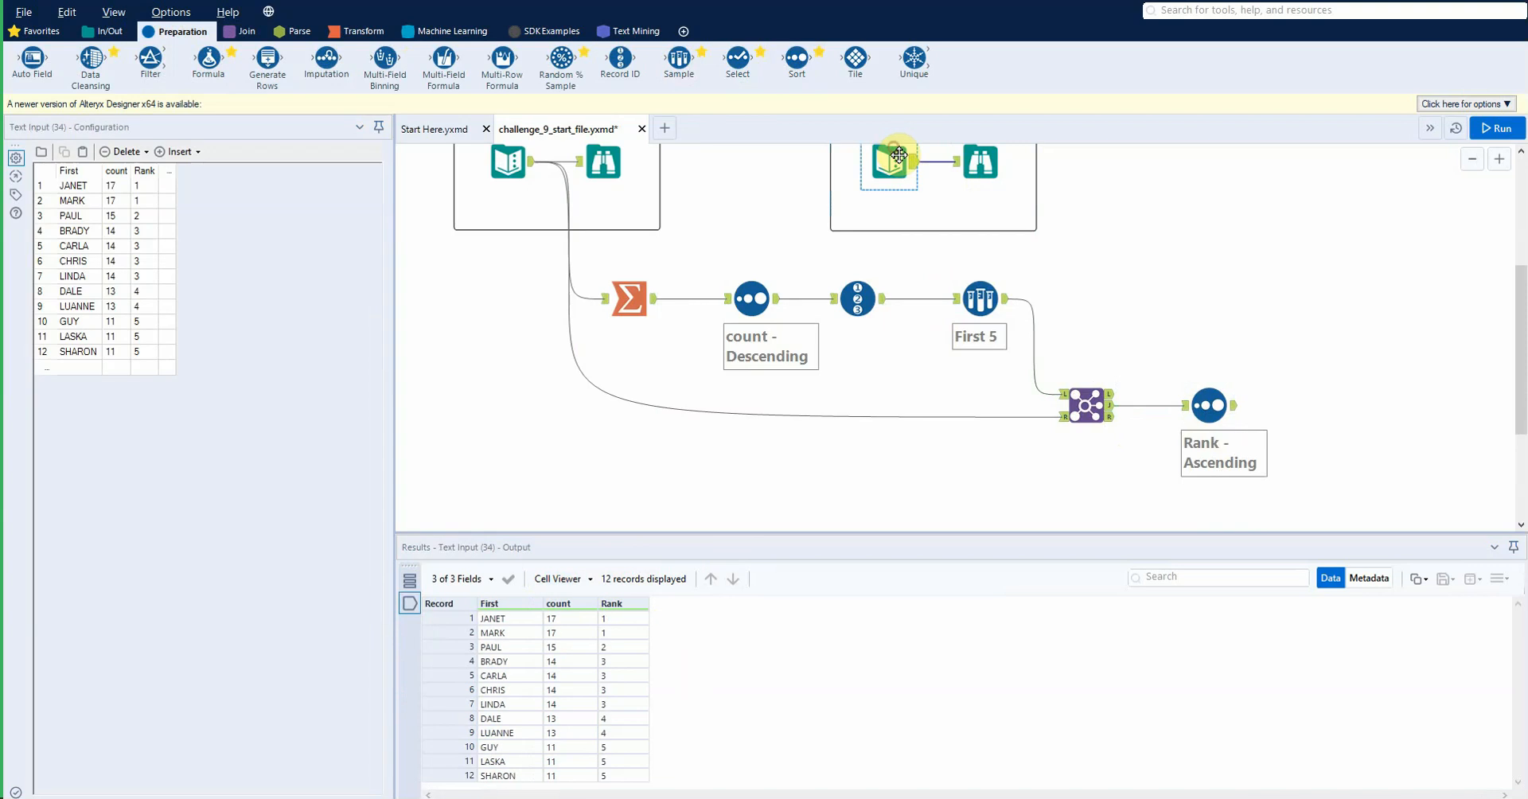
{"action": "left_click", "coordinate": [236, 30]}
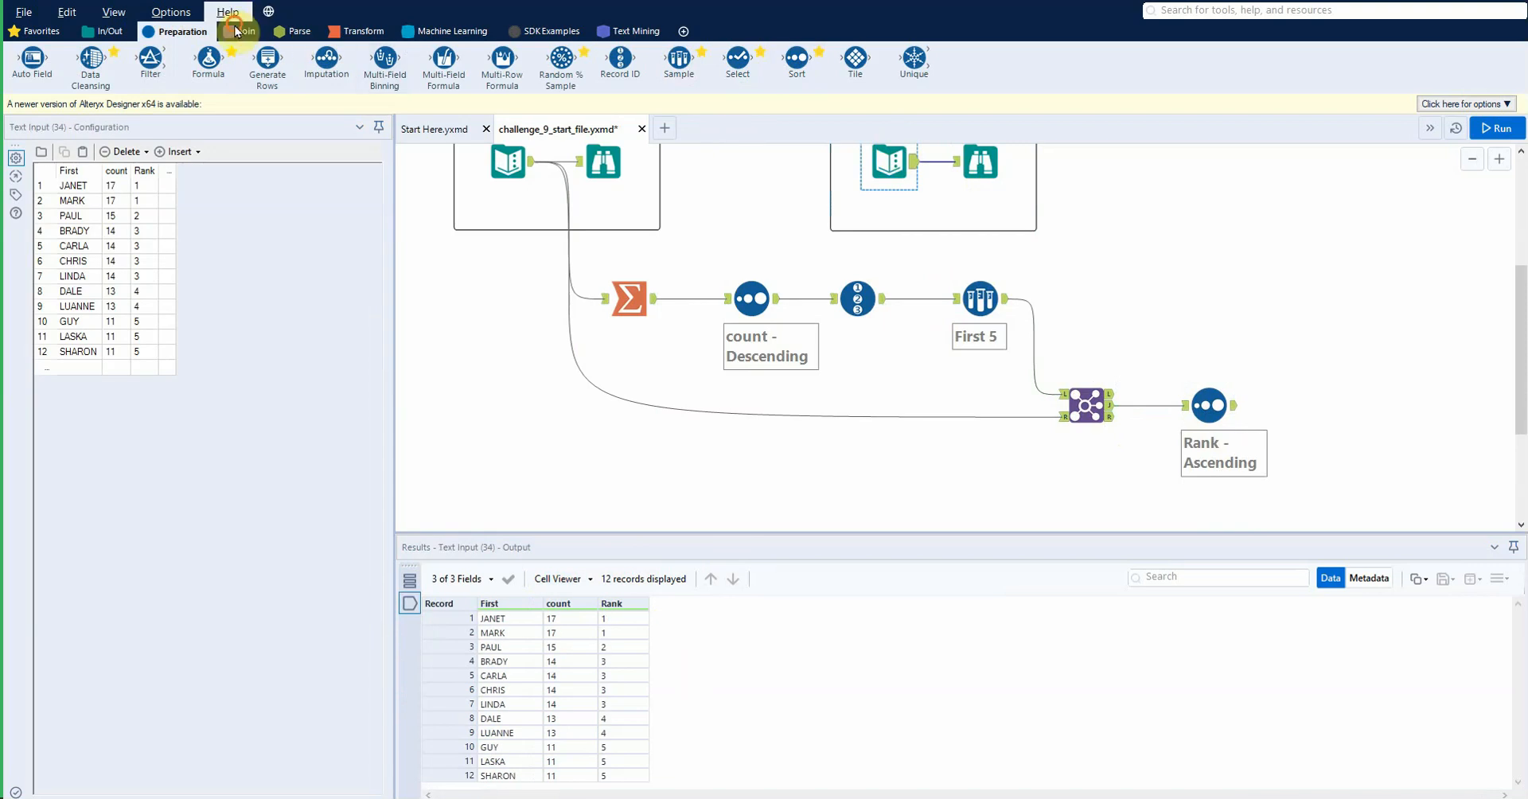
{"action": "left_click_drag", "start_coordinate": [385, 59], "coordinate": [1405, 408]}
{"action": "left_click_drag", "start_coordinate": [1234, 405], "coordinate": [1388, 415]}
{"action": "left_click_drag", "start_coordinate": [913, 162], "coordinate": [1400, 402]}
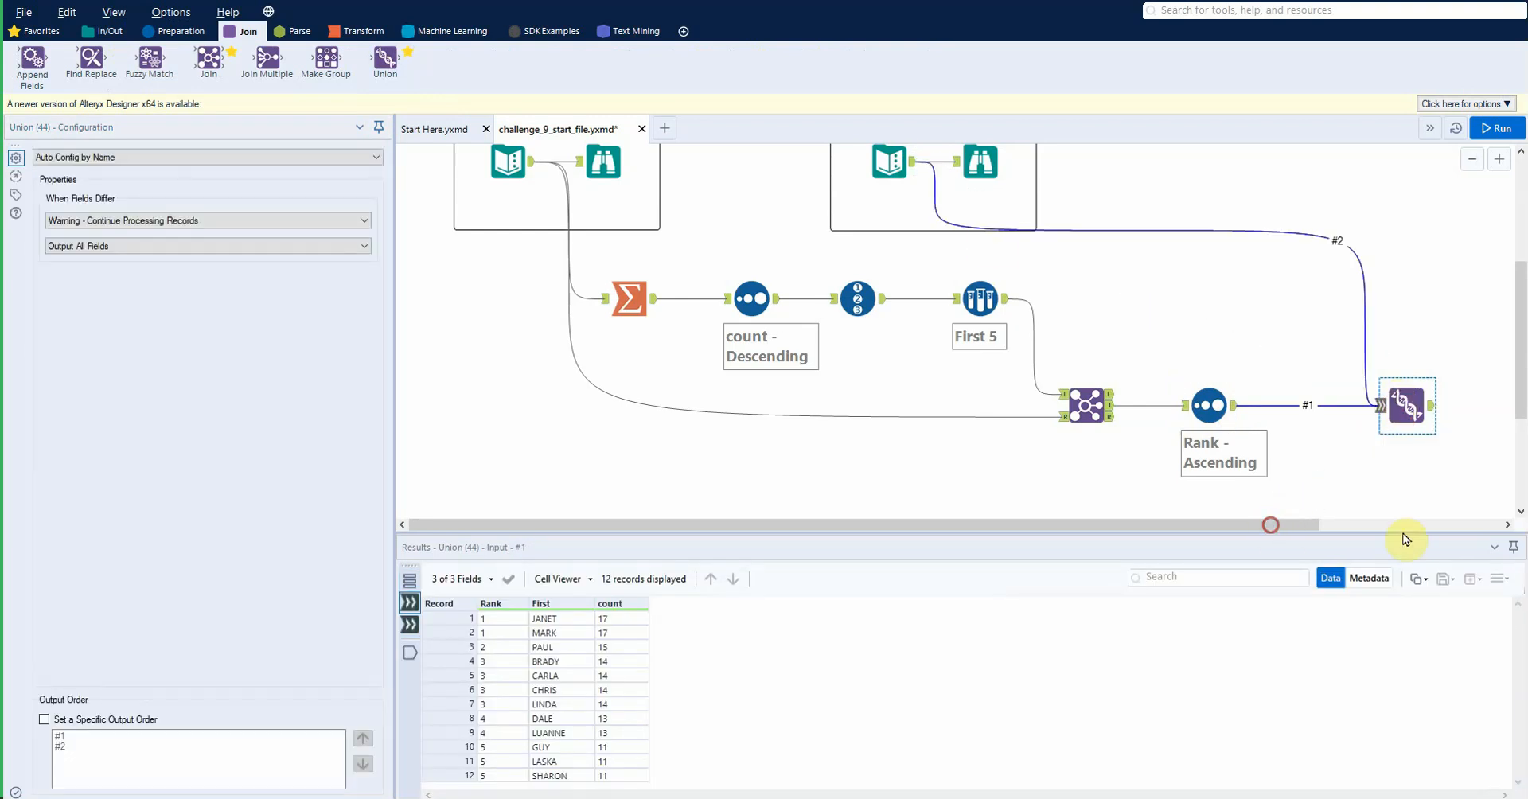
Step: Add a Unique tool after the Union, run the workflow, and check the Rank Sort tool's output
{"action": "left_click_drag", "start_coordinate": [1270, 525], "coordinate": [1422, 537]}
{"action": "left_click", "coordinate": [181, 31]}
{"action": "left_click_drag", "start_coordinate": [208, 66], "coordinate": [748, 165]}
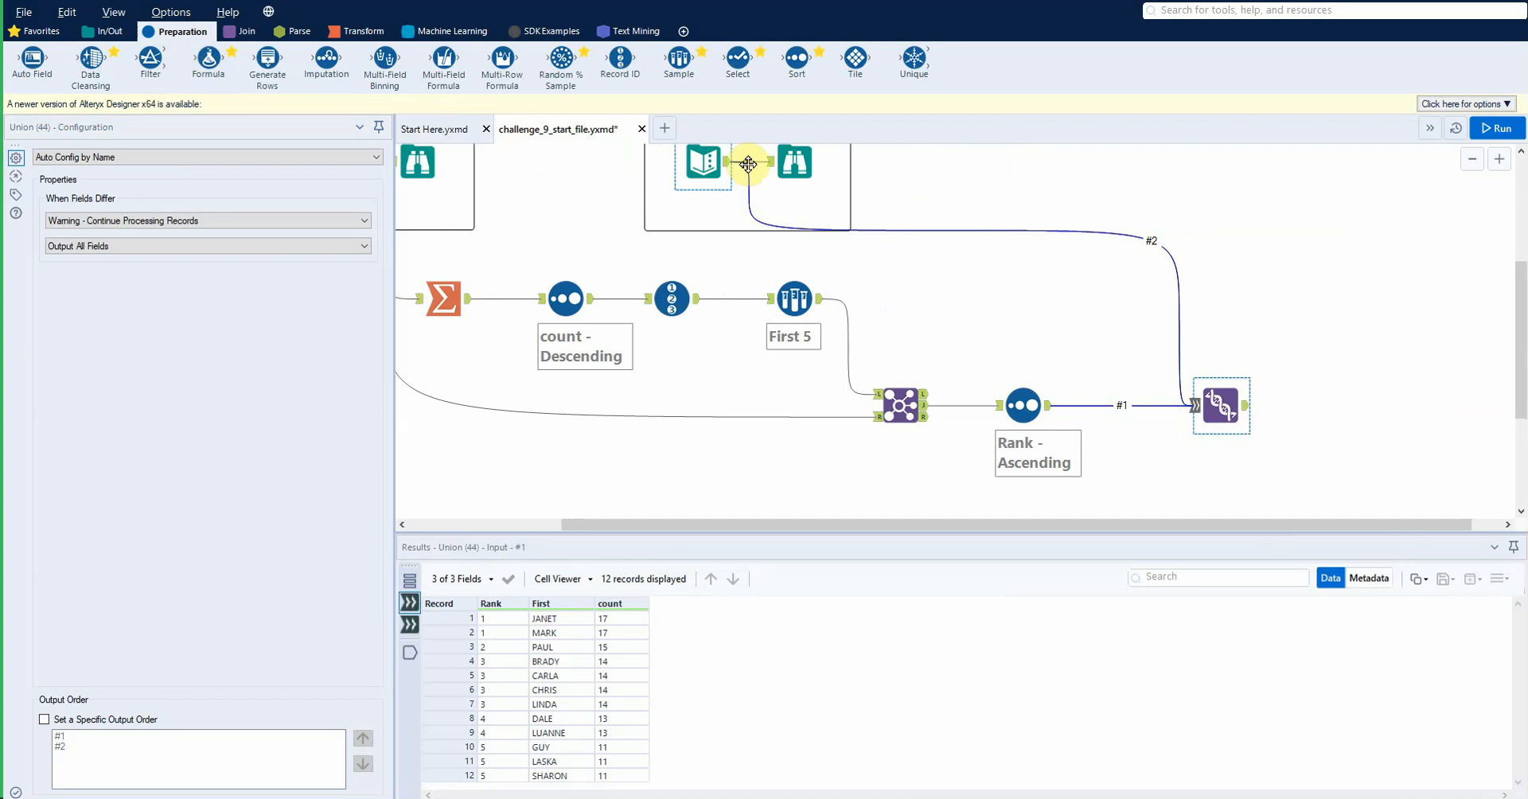
{"action": "left_click_drag", "start_coordinate": [913, 58], "coordinate": [1350, 407]}
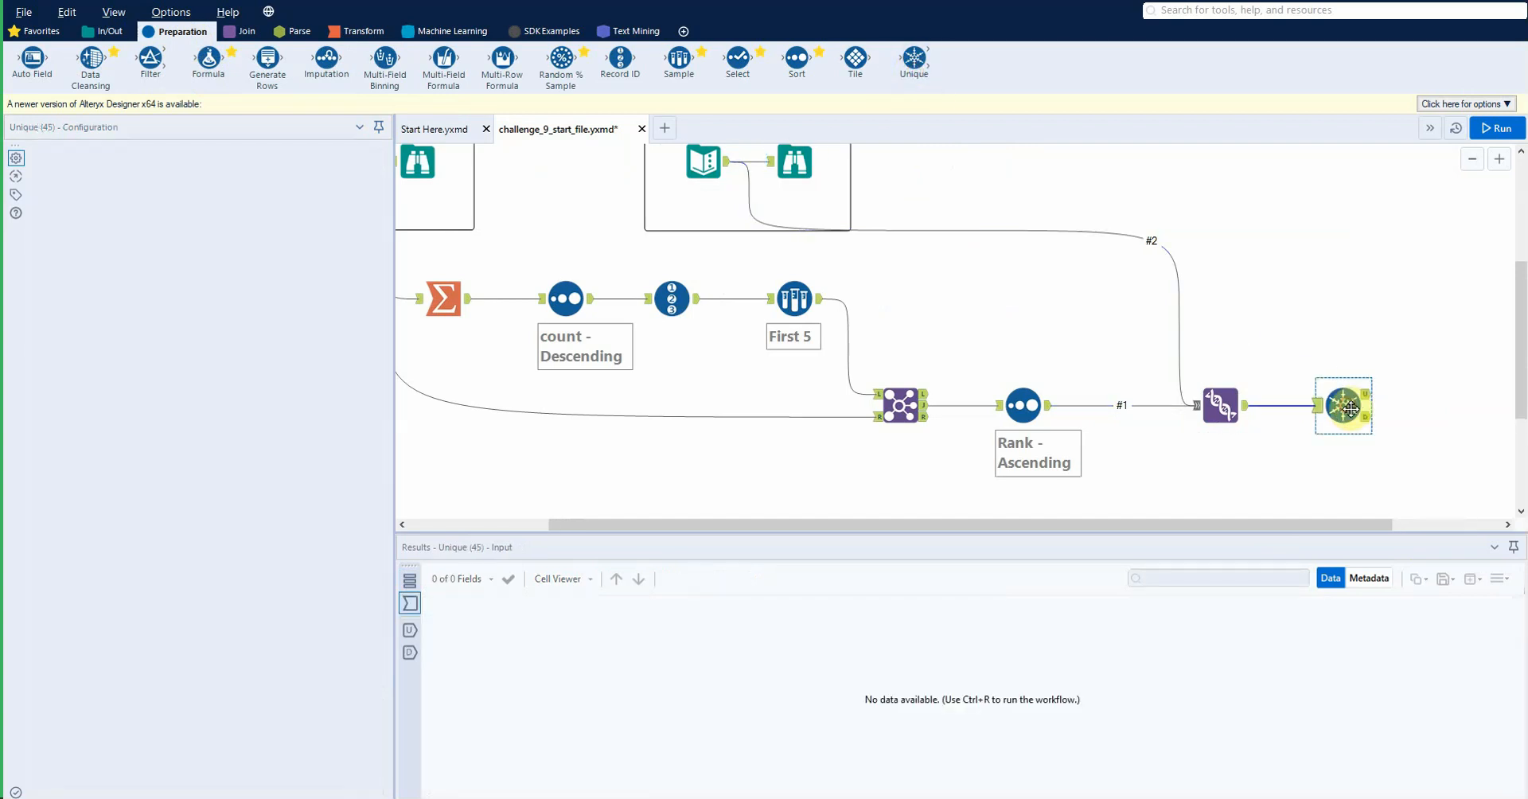
{"action": "key", "text": "ctrl+r"}
{"action": "left_click", "coordinate": [1226, 410]}
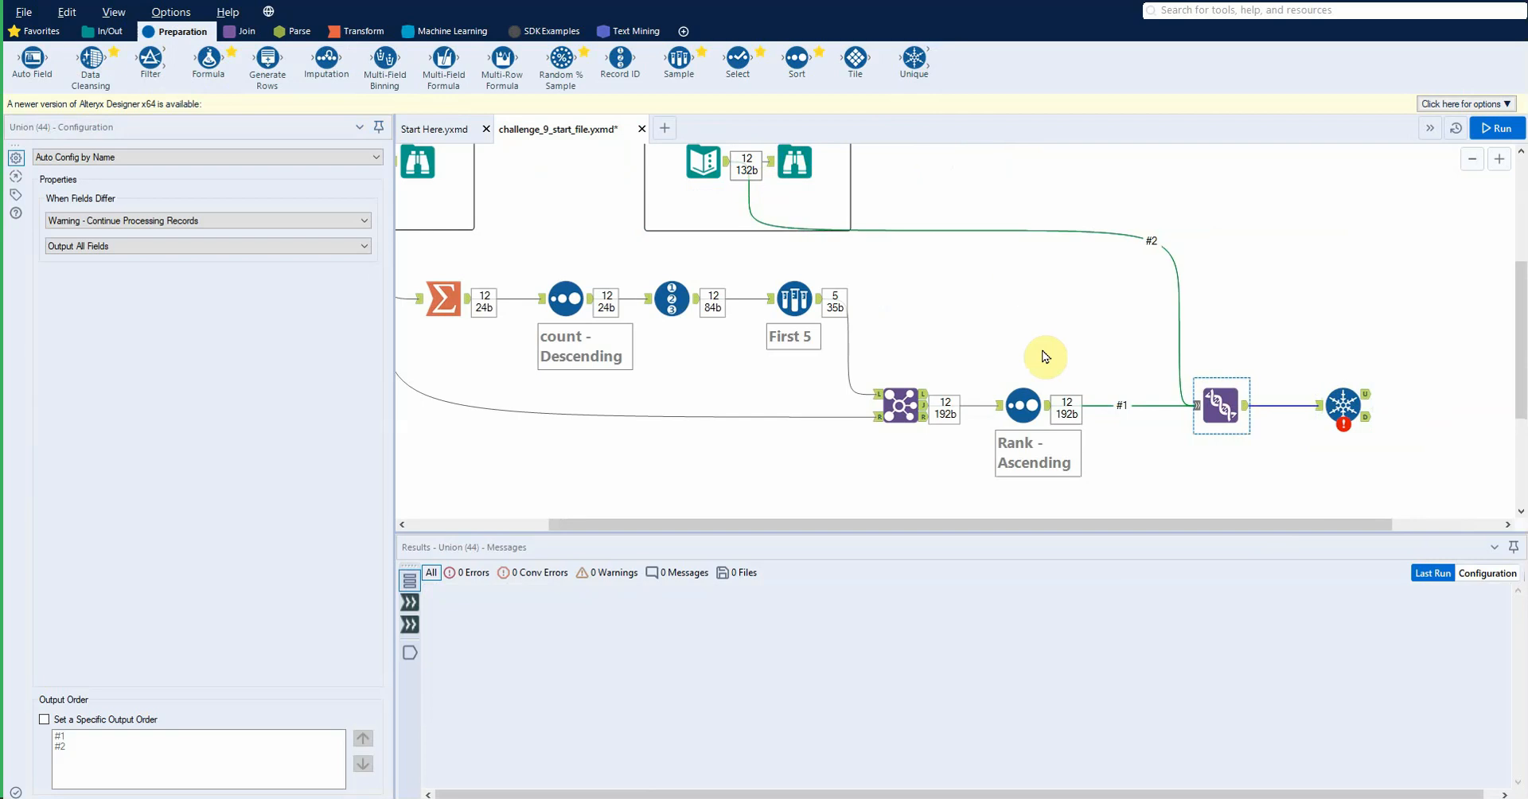
{"action": "left_click", "coordinate": [1048, 405]}
{"action": "left_click", "coordinate": [409, 630]}
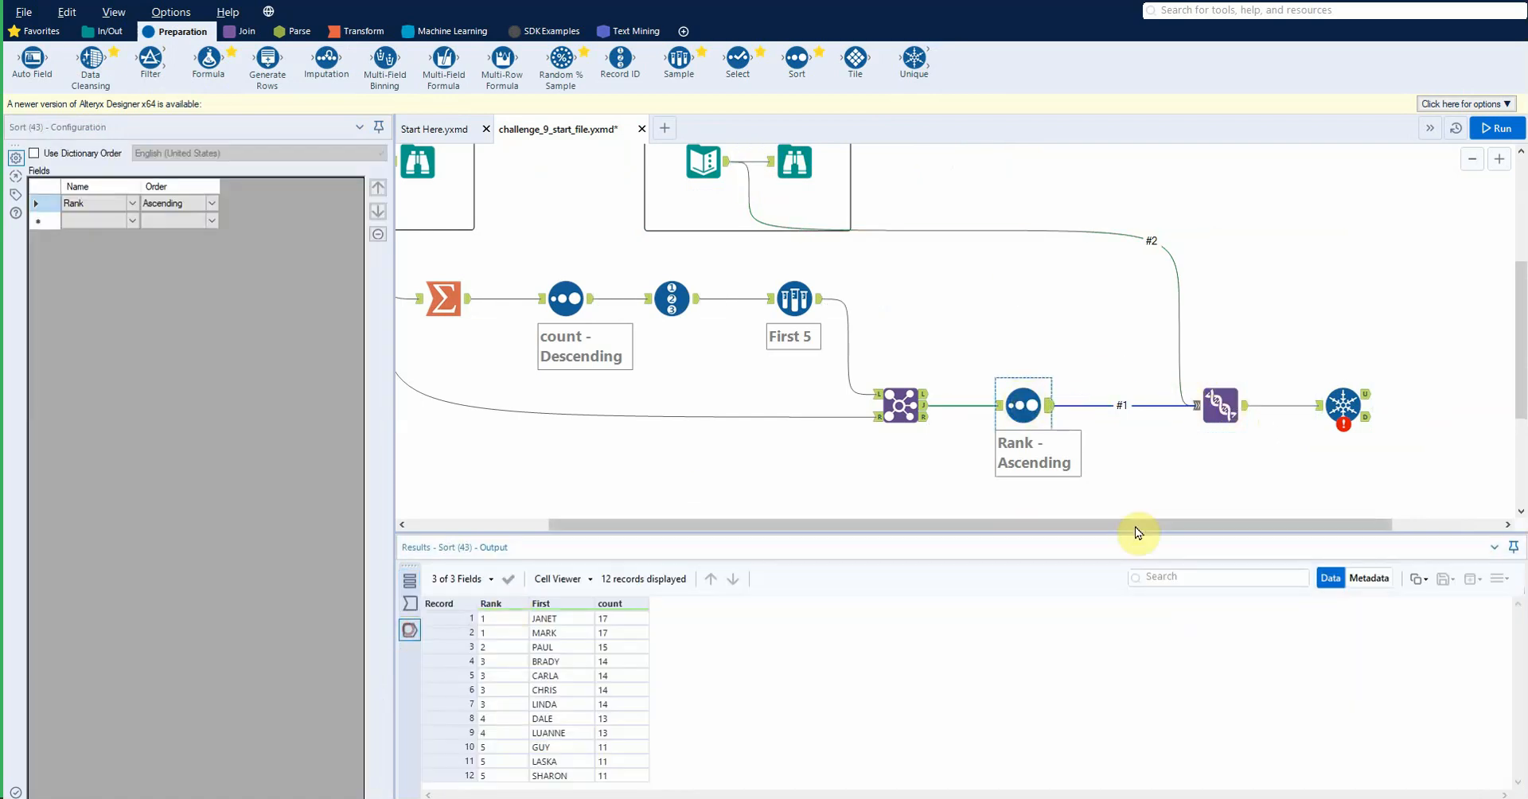
Step: Set the Unique tool to use Rank, First and count, run the workflow, and check its unique and duplicate outputs
{"action": "left_click", "coordinate": [1341, 408]}
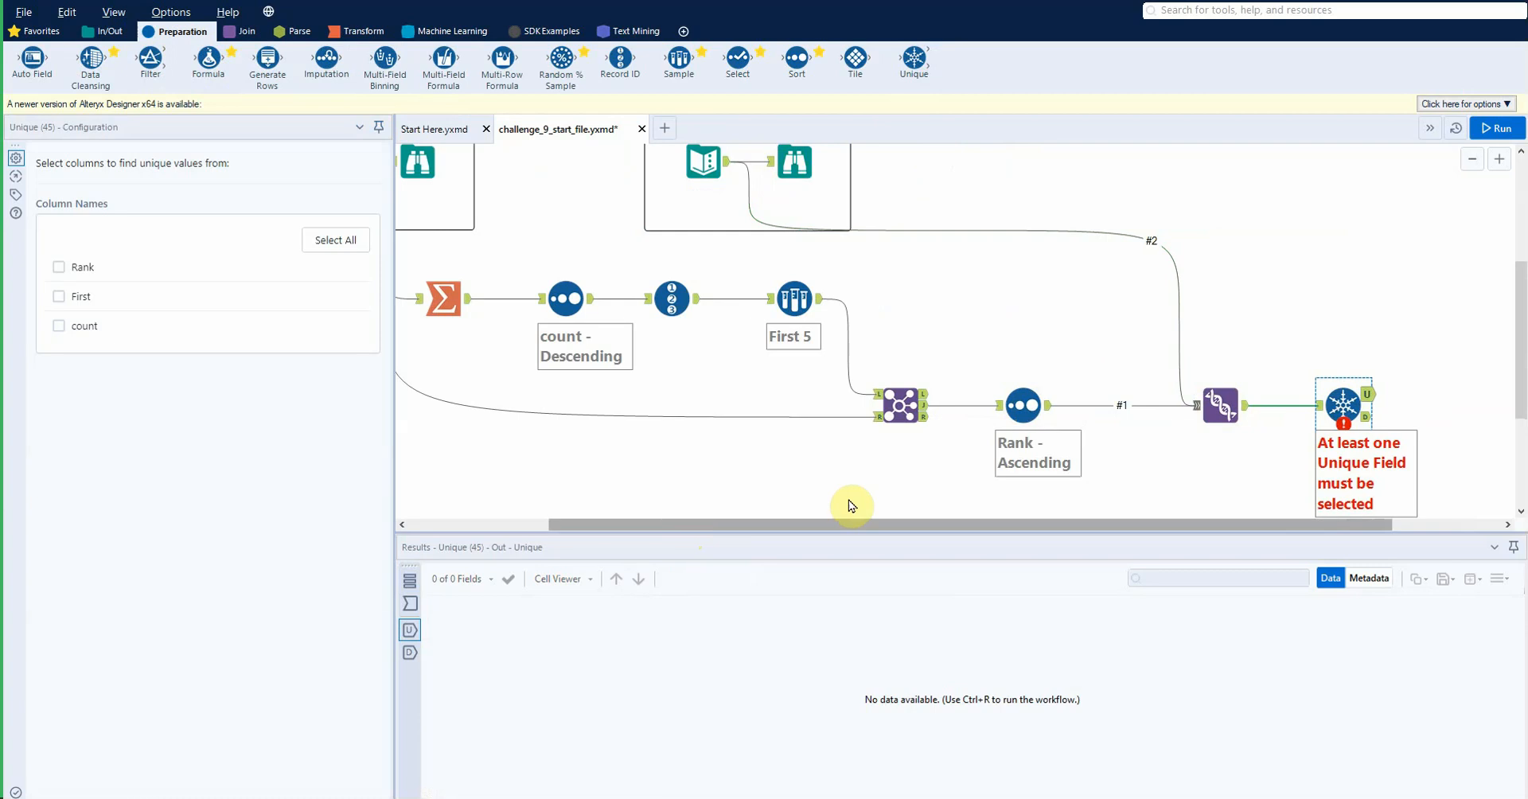
{"action": "left_click", "coordinate": [335, 241]}
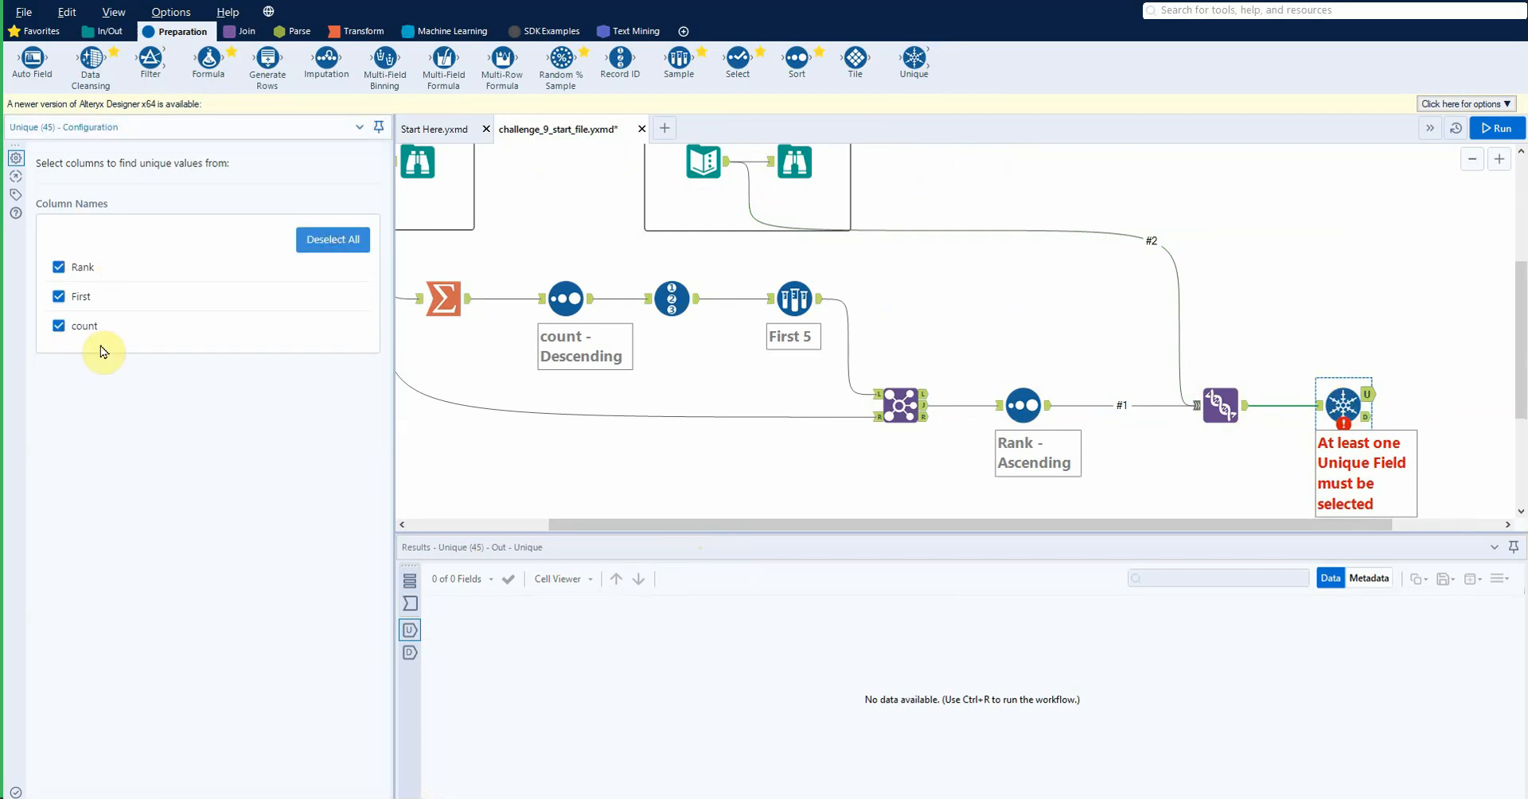
{"action": "left_click", "coordinate": [409, 603]}
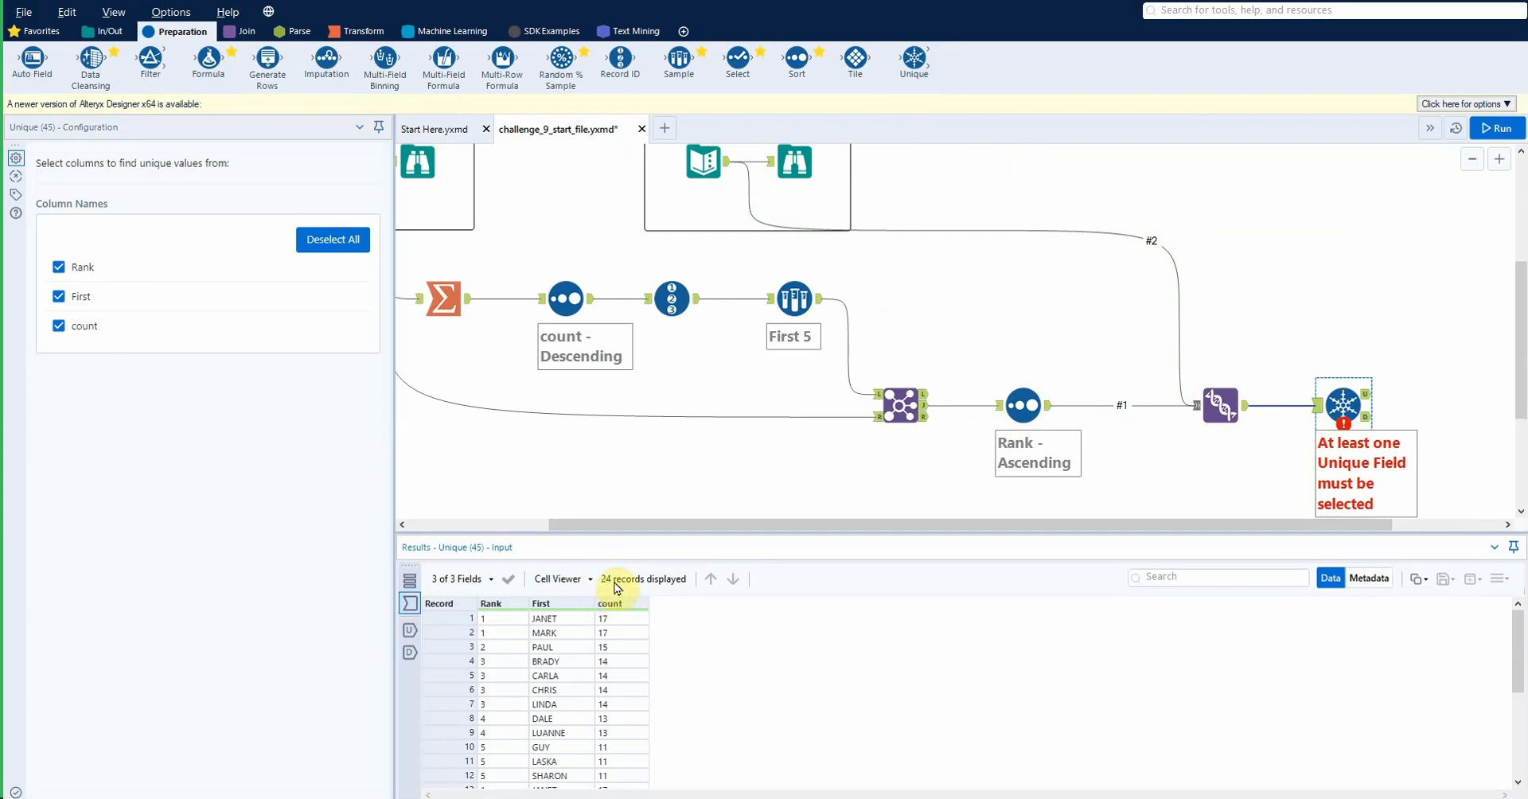
{"action": "key", "text": "ctrl+r"}
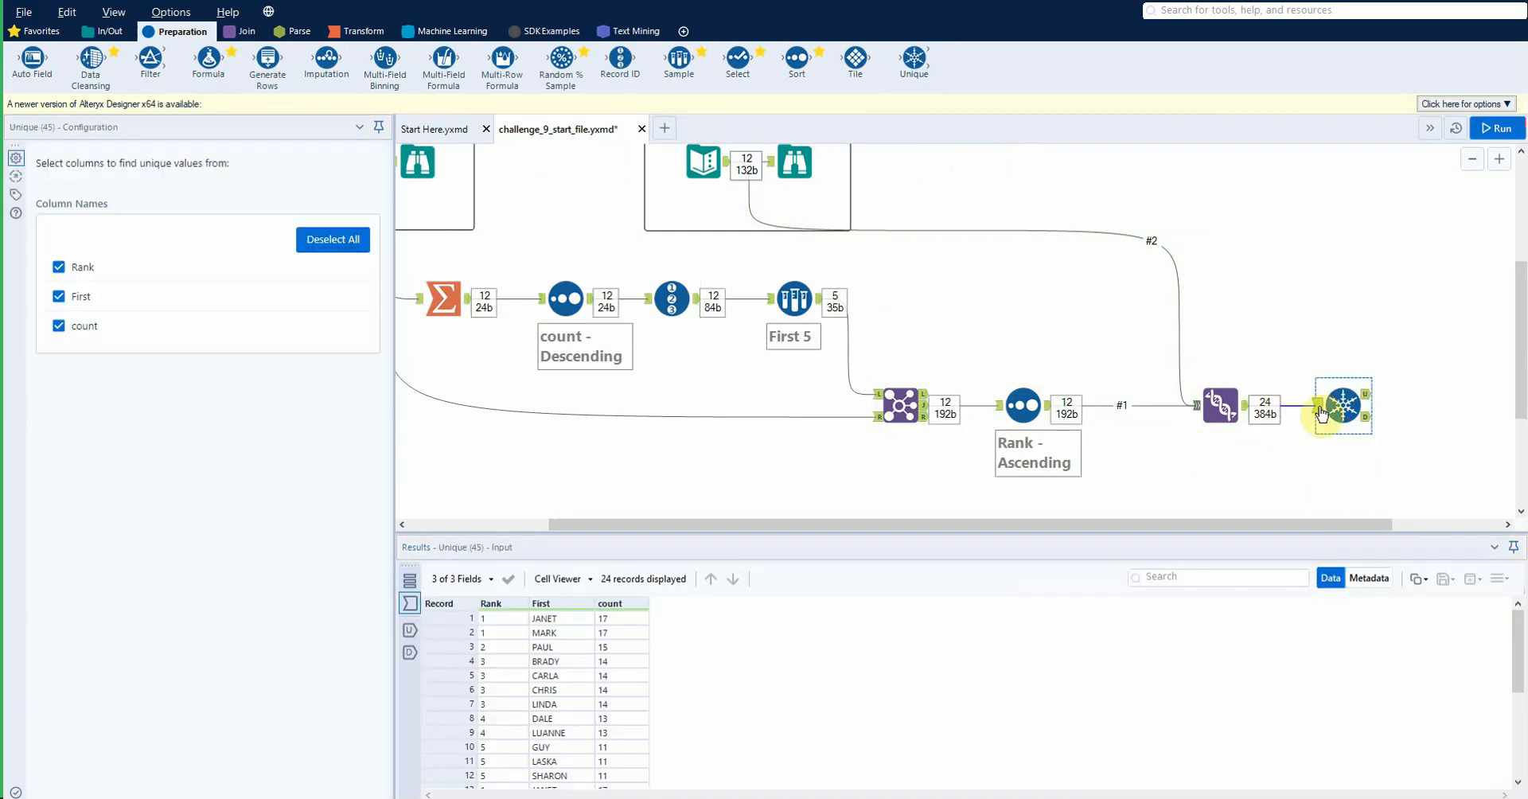
{"action": "left_click", "coordinate": [409, 630]}
{"action": "left_click", "coordinate": [410, 654]}
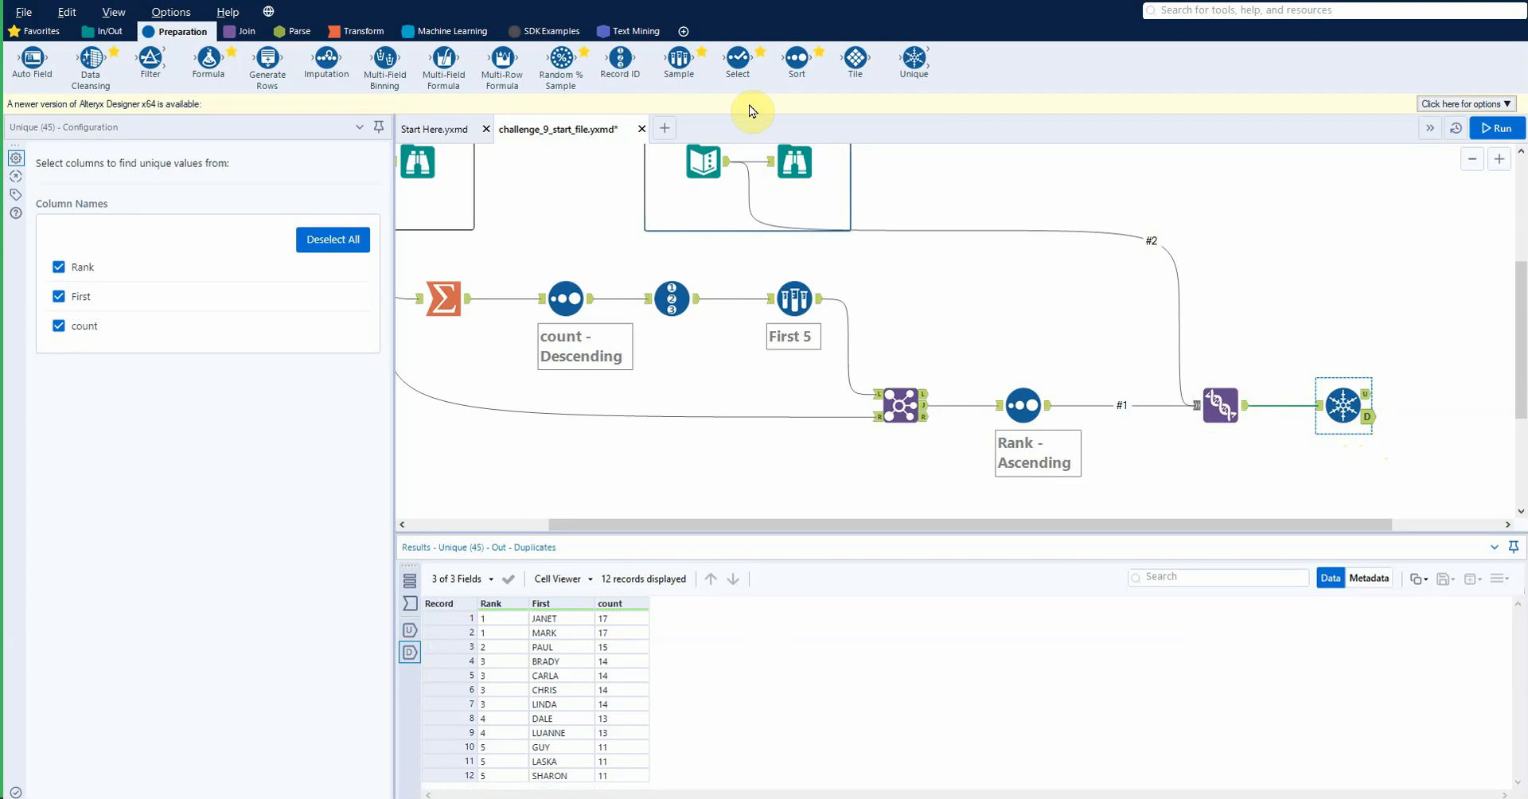
Step: Group the solution tools from Summarize through Unique in a new container, and place it below the input and output boxes
{"action": "scroll", "coordinate": [880, 435], "scroll_direction": "down", "scroll_amount": 2}
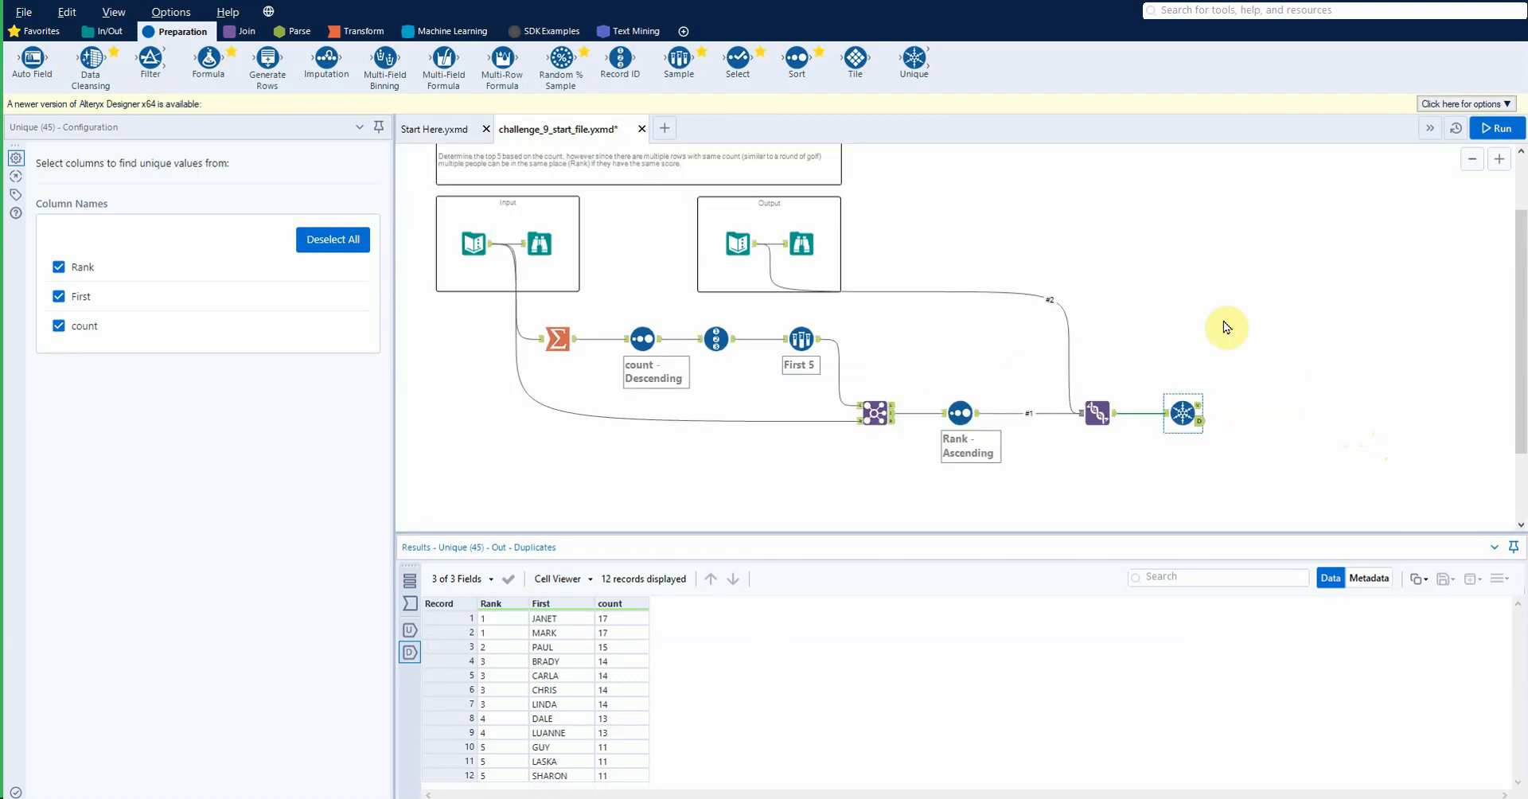
{"action": "left_click_drag", "start_coordinate": [1257, 294], "coordinate": [531, 483]}
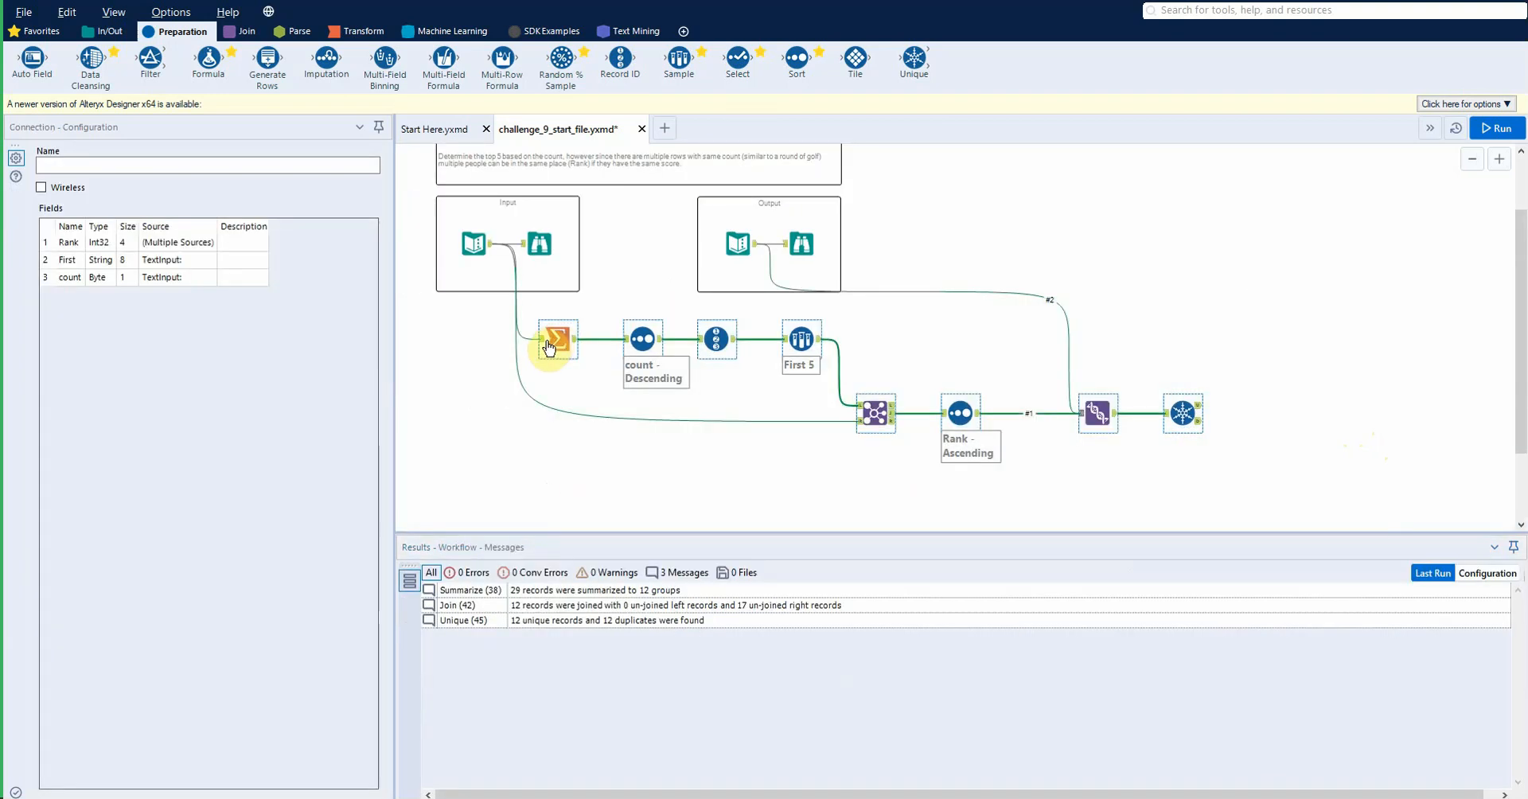
{"action": "left_click_drag", "start_coordinate": [549, 347], "coordinate": [559, 367]}
{"action": "right_click", "coordinate": [561, 366]}
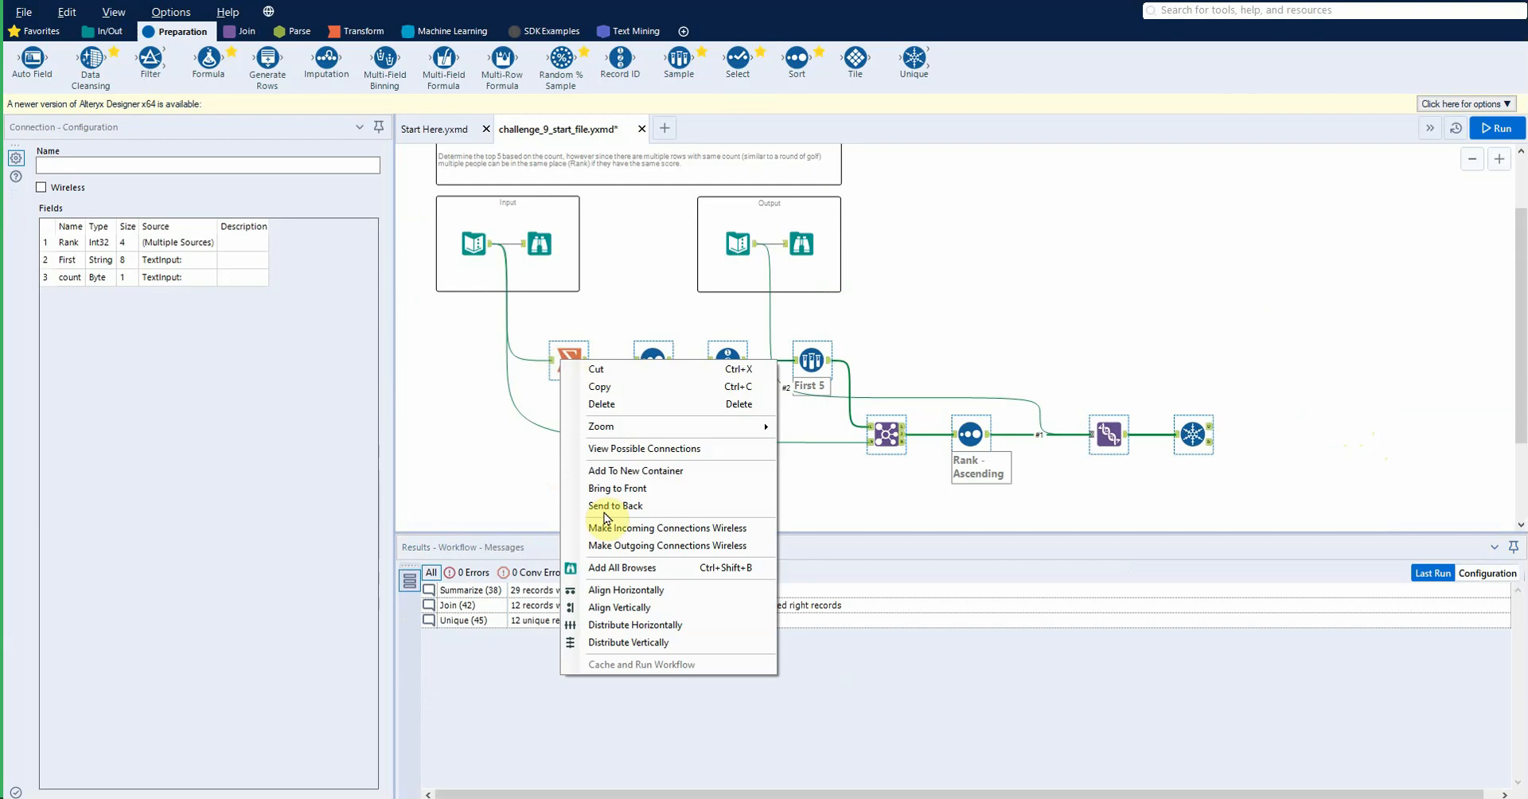
{"action": "left_click", "coordinate": [637, 470]}
{"action": "left_click_drag", "start_coordinate": [720, 307], "coordinate": [772, 339]}
{"action": "scroll", "coordinate": [687, 341], "scroll_direction": "down", "scroll_amount": 1}
{"action": "left_click_drag", "start_coordinate": [699, 261], "coordinate": [819, 273]}
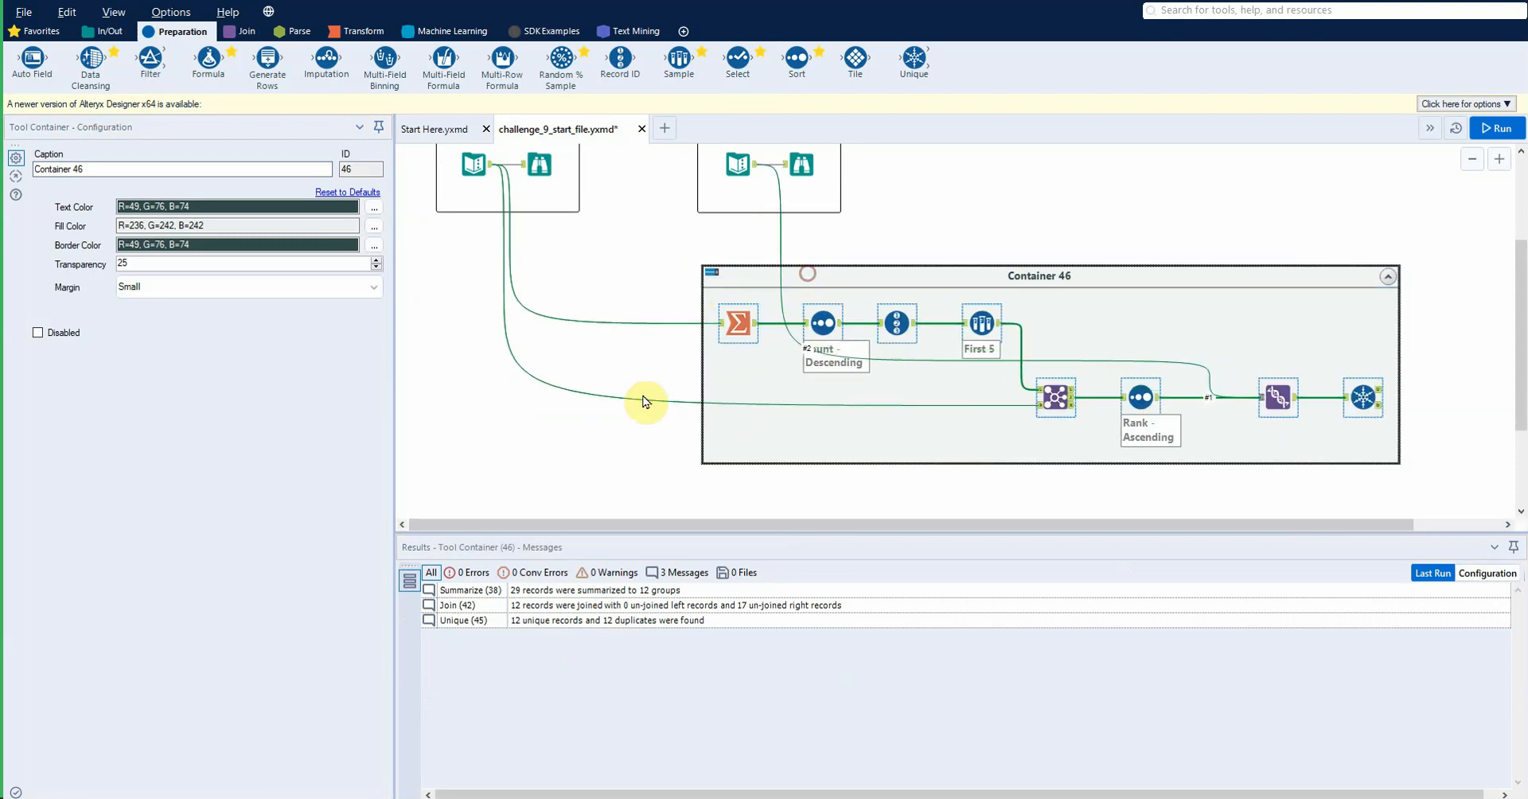
Step: Run the workflow and check the Record ID tool's configuration and output
{"action": "key", "text": "ctrl+r"}
{"action": "left_click", "coordinate": [1002, 434]}
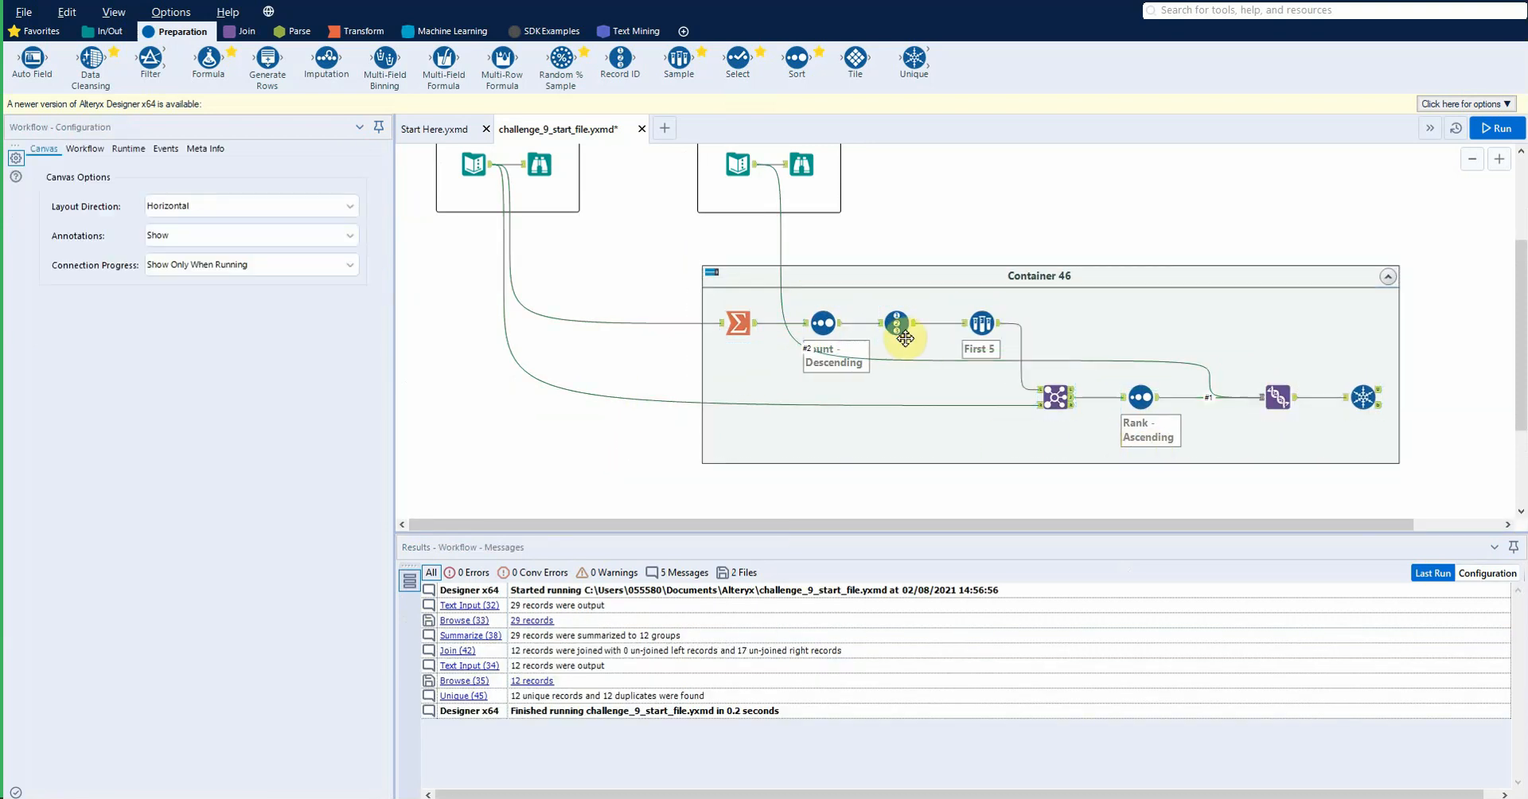
{"action": "left_click", "coordinate": [897, 325]}
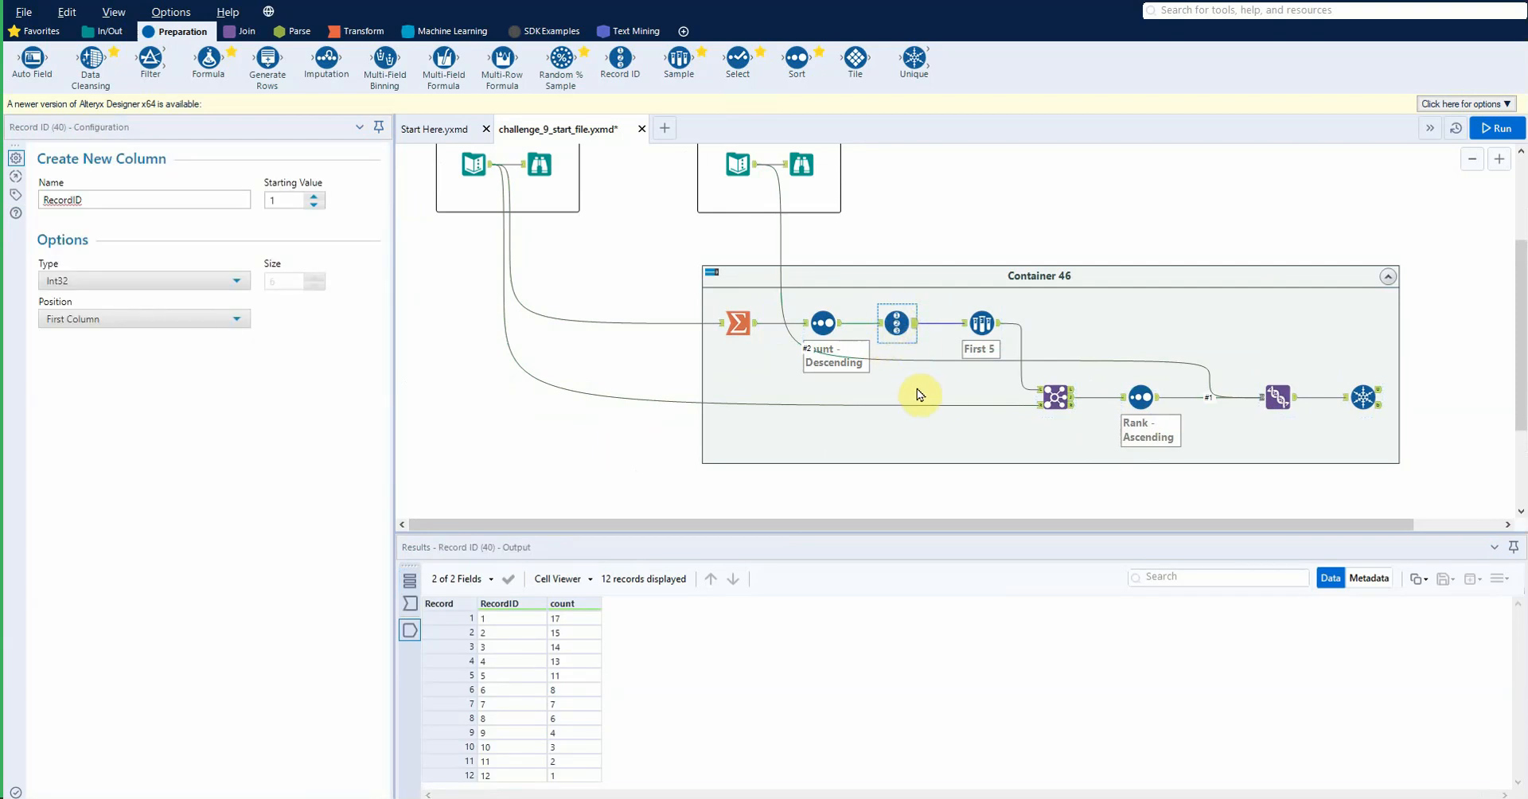
{"action": "left_click", "coordinate": [589, 258]}
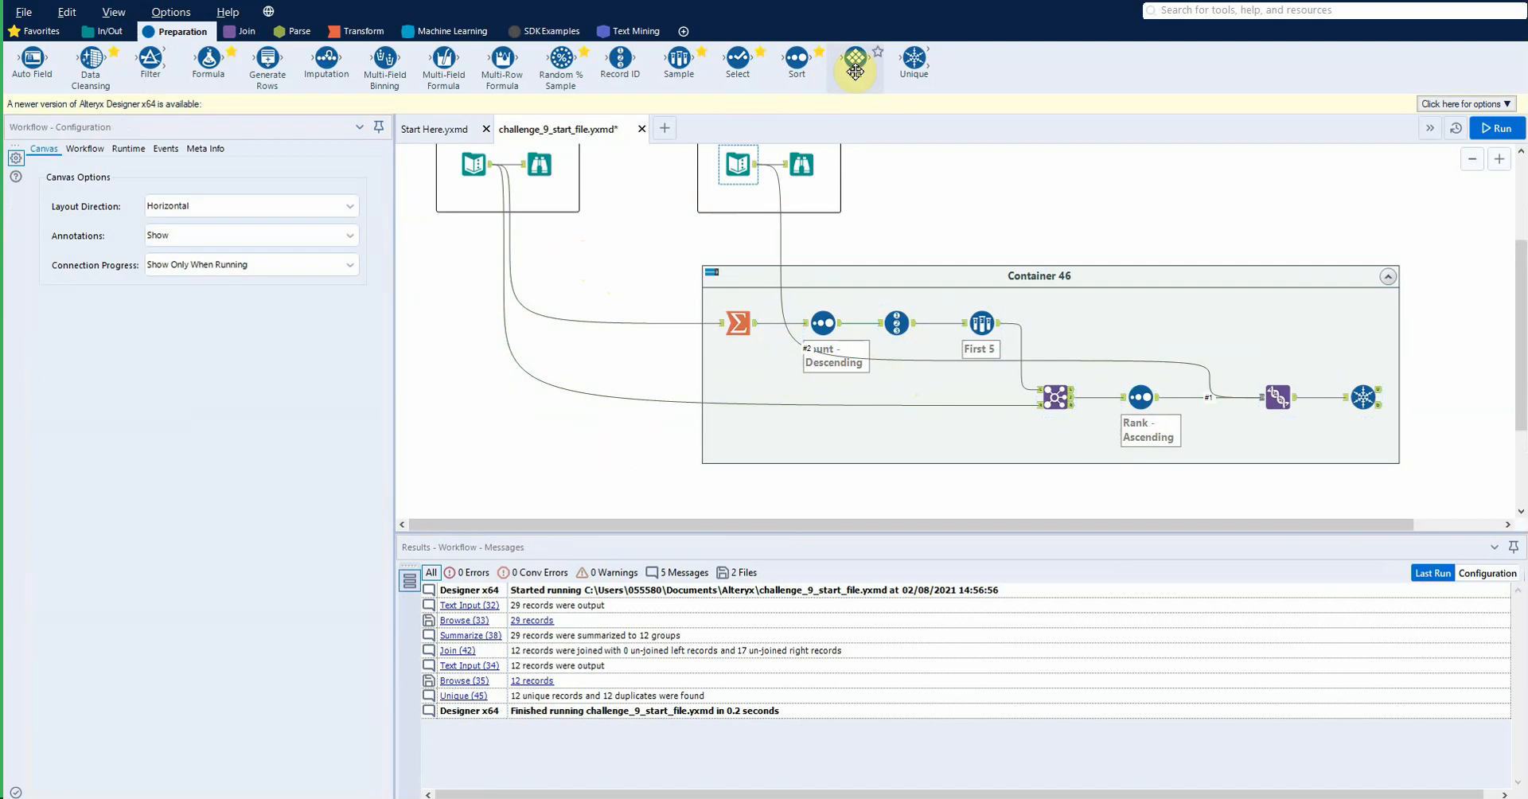
Step: Add a Tile tool to the canvas just below the solution container
{"action": "left_click_drag", "start_coordinate": [853, 58], "coordinate": [756, 491]}
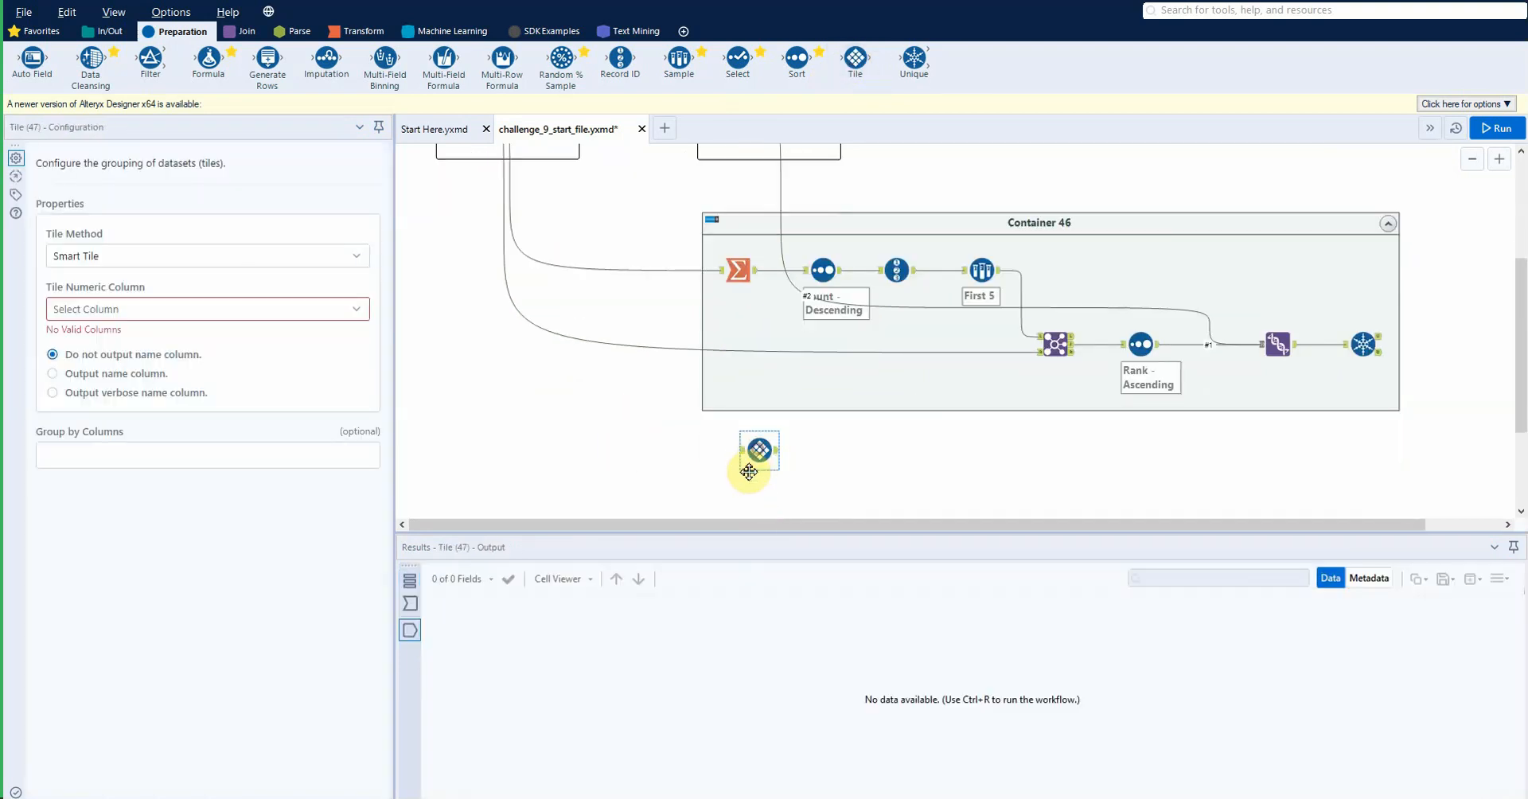
{"action": "left_click", "coordinate": [824, 446]}
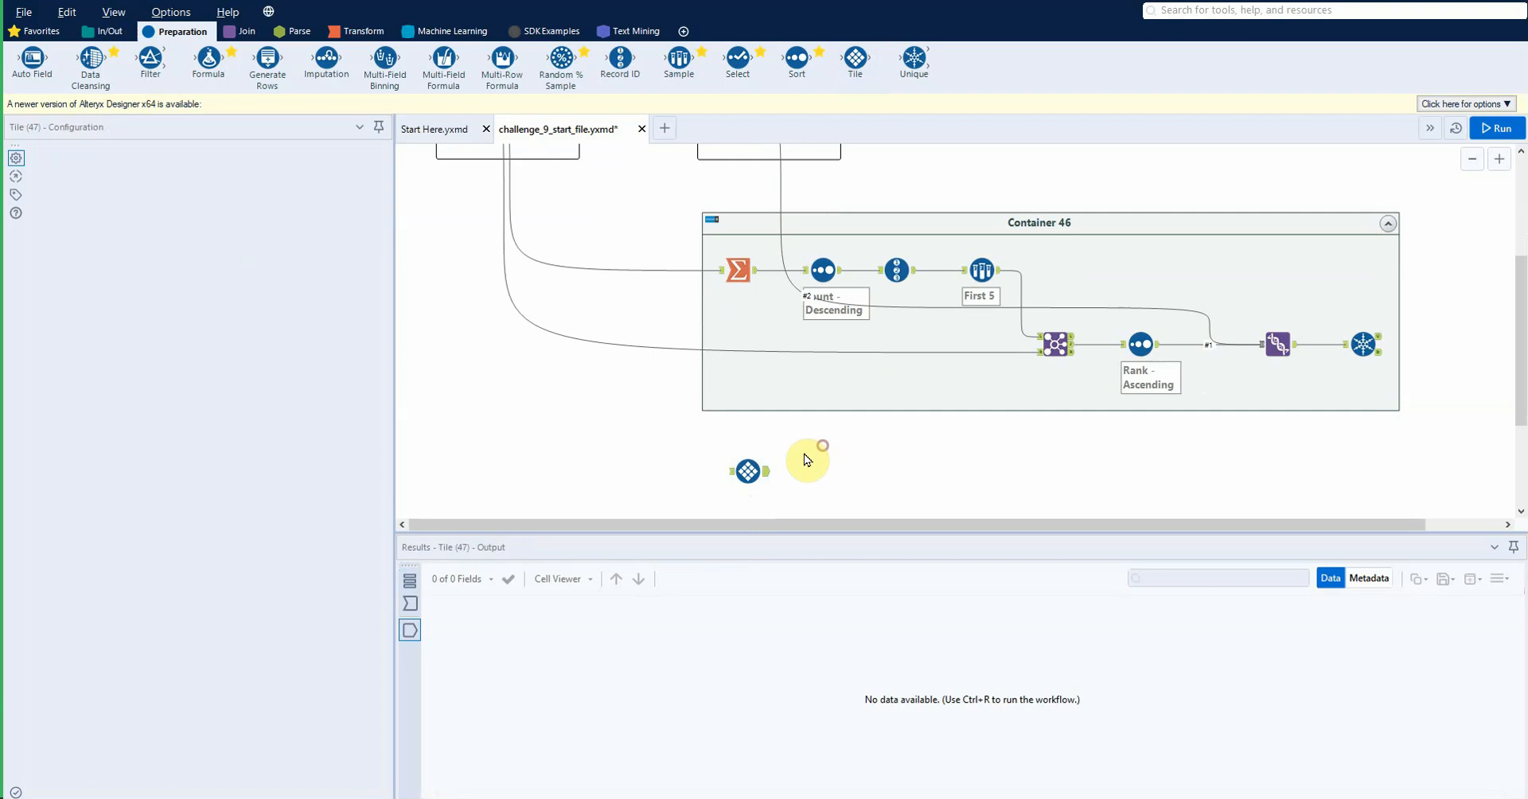
{"action": "left_click", "coordinate": [746, 471]}
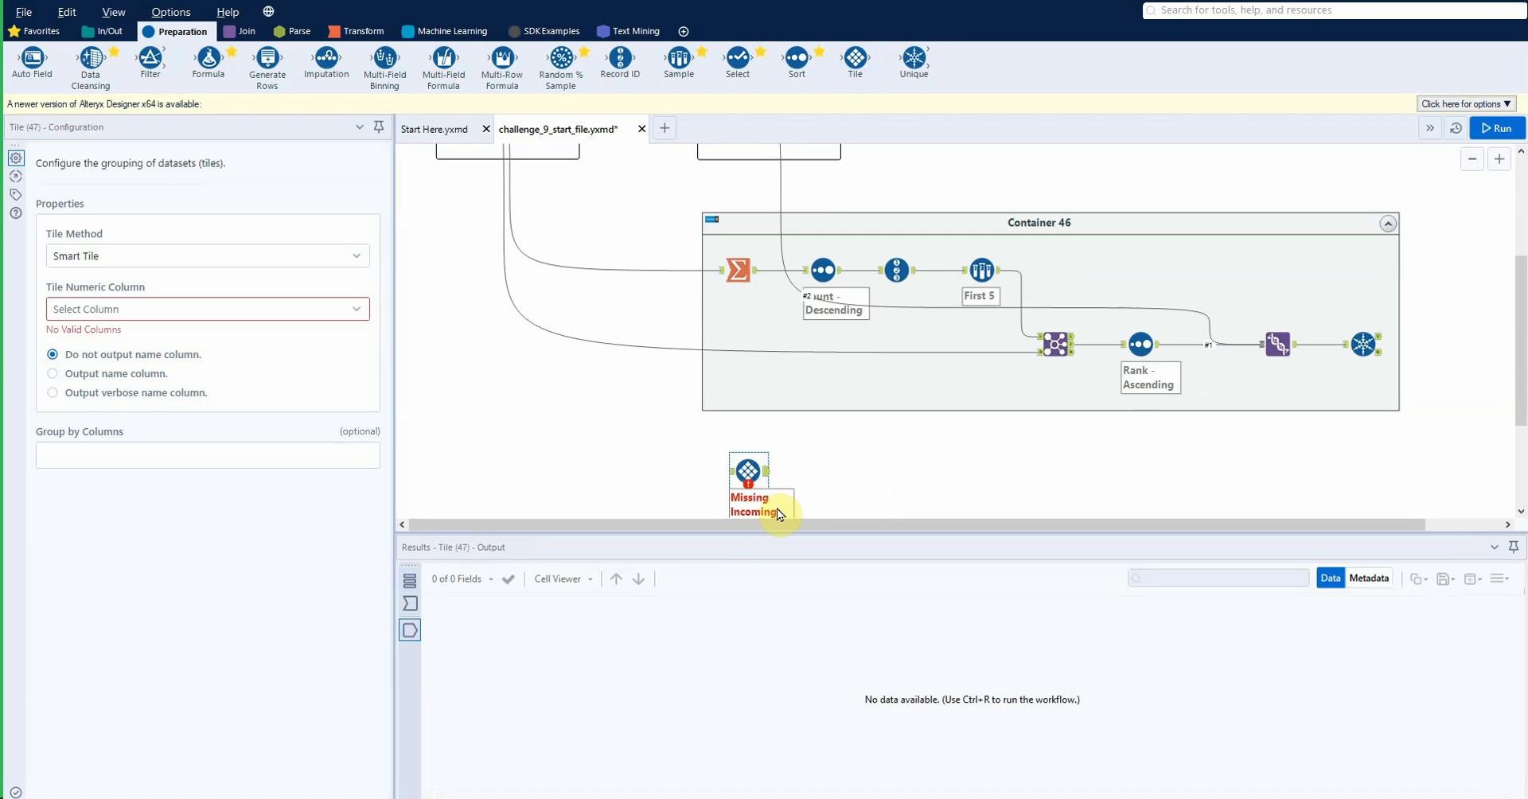
Step: Review the records of the Text Input in the Input box, and connect it to the Tile tool
{"action": "scroll", "coordinate": [562, 365], "scroll_direction": "up", "scroll_amount": 1}
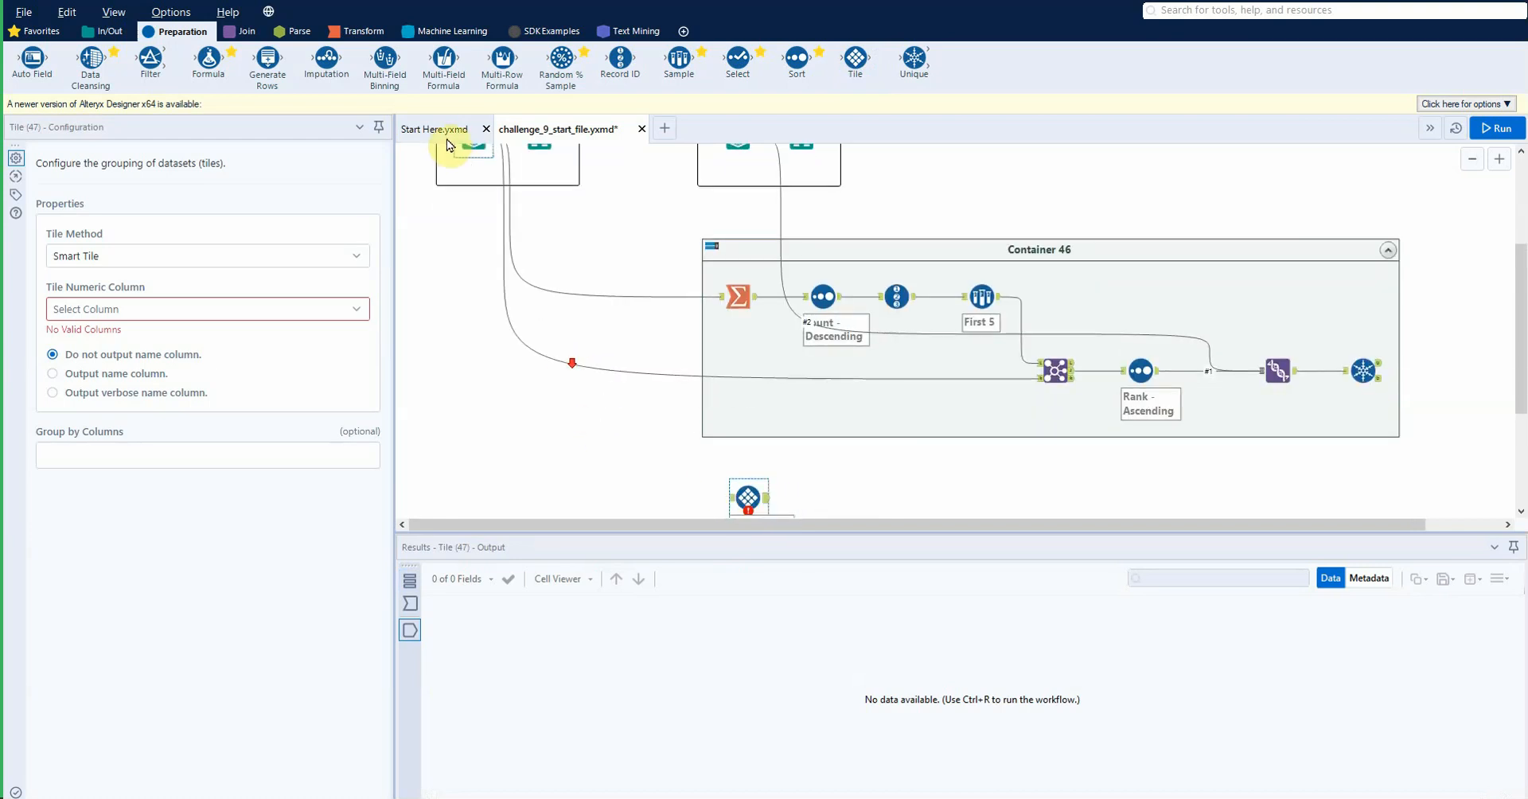
{"action": "scroll", "coordinate": [474, 179], "scroll_direction": "up", "scroll_amount": 1}
{"action": "left_click", "coordinate": [474, 179]}
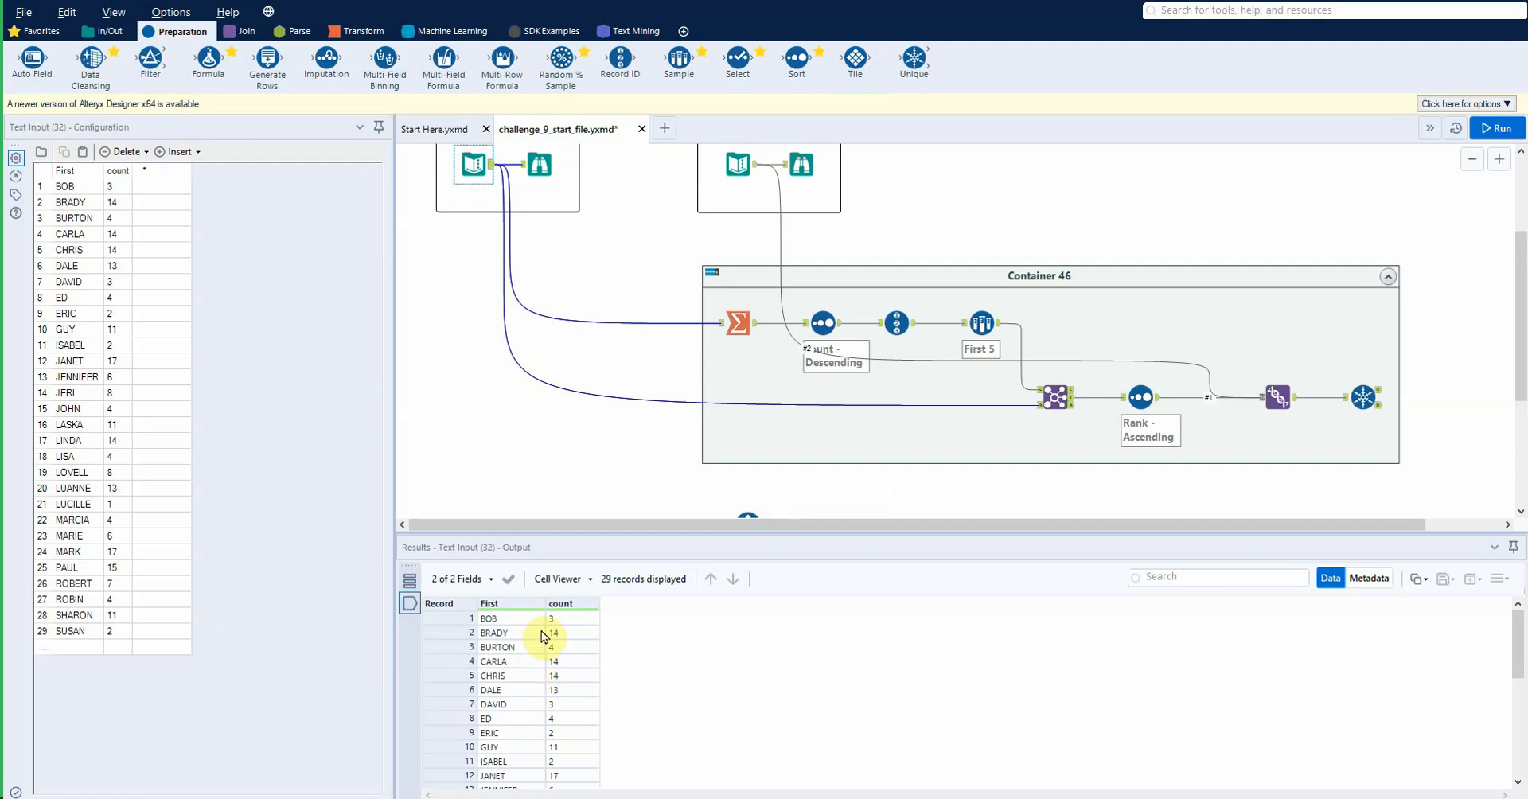
{"action": "scroll", "coordinate": [525, 726], "scroll_direction": "down", "scroll_amount": 2}
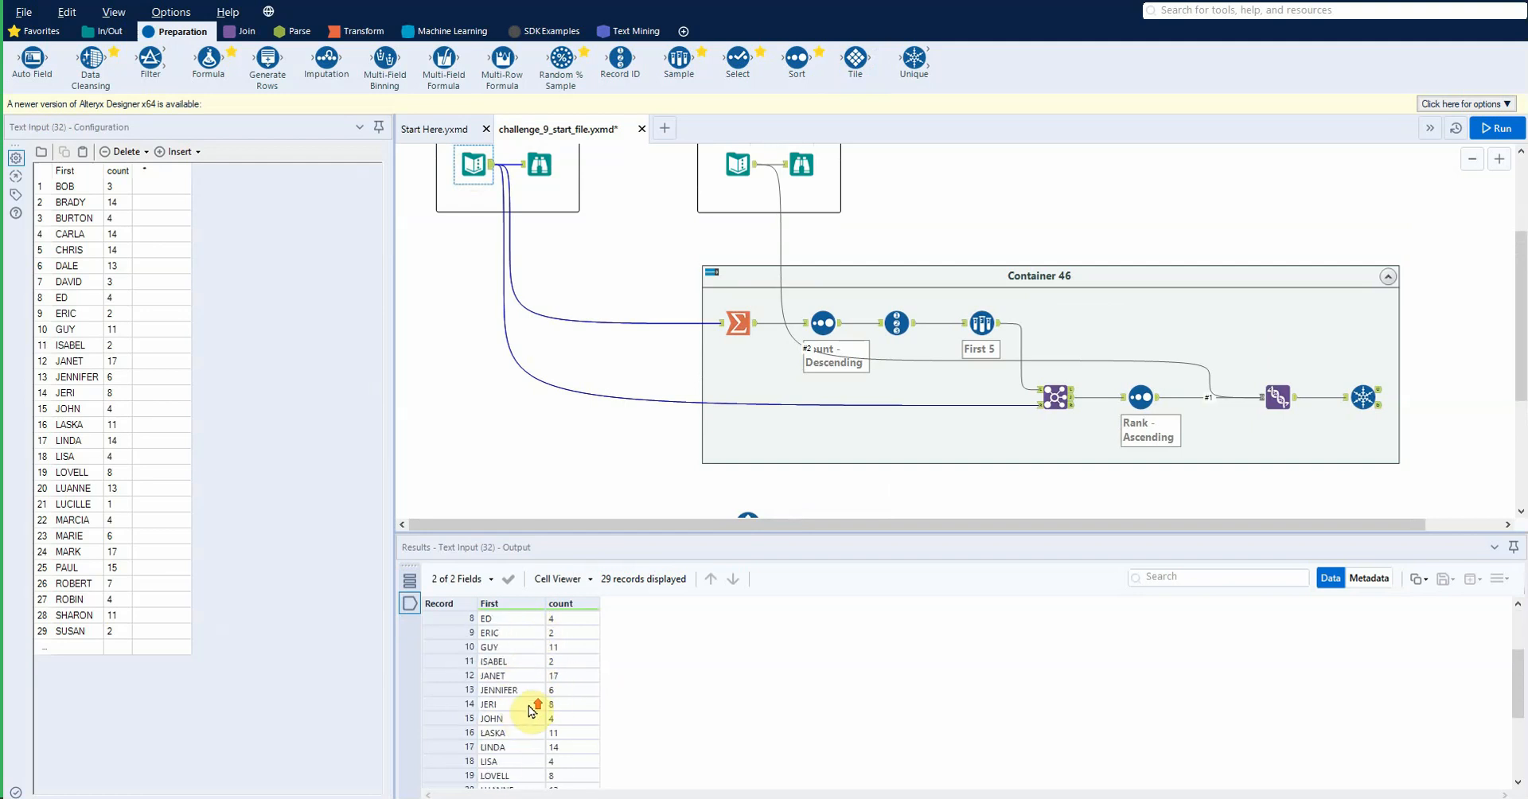
{"action": "scroll", "coordinate": [534, 705], "scroll_direction": "down", "scroll_amount": 1}
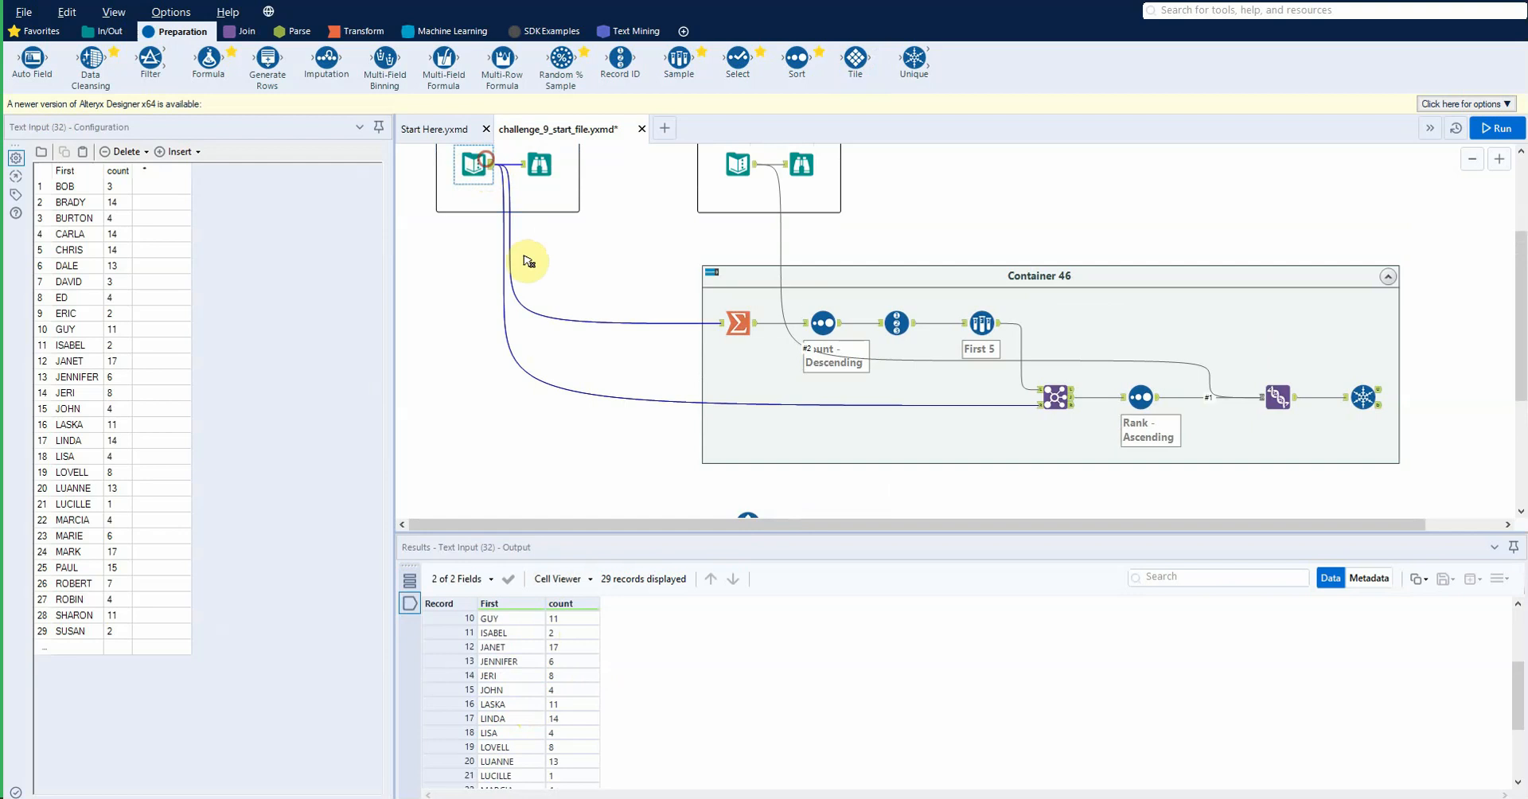
{"action": "scroll", "coordinate": [706, 429], "scroll_direction": "down", "scroll_amount": 2}
{"action": "left_click_drag", "start_coordinate": [706, 429], "coordinate": [746, 368]}
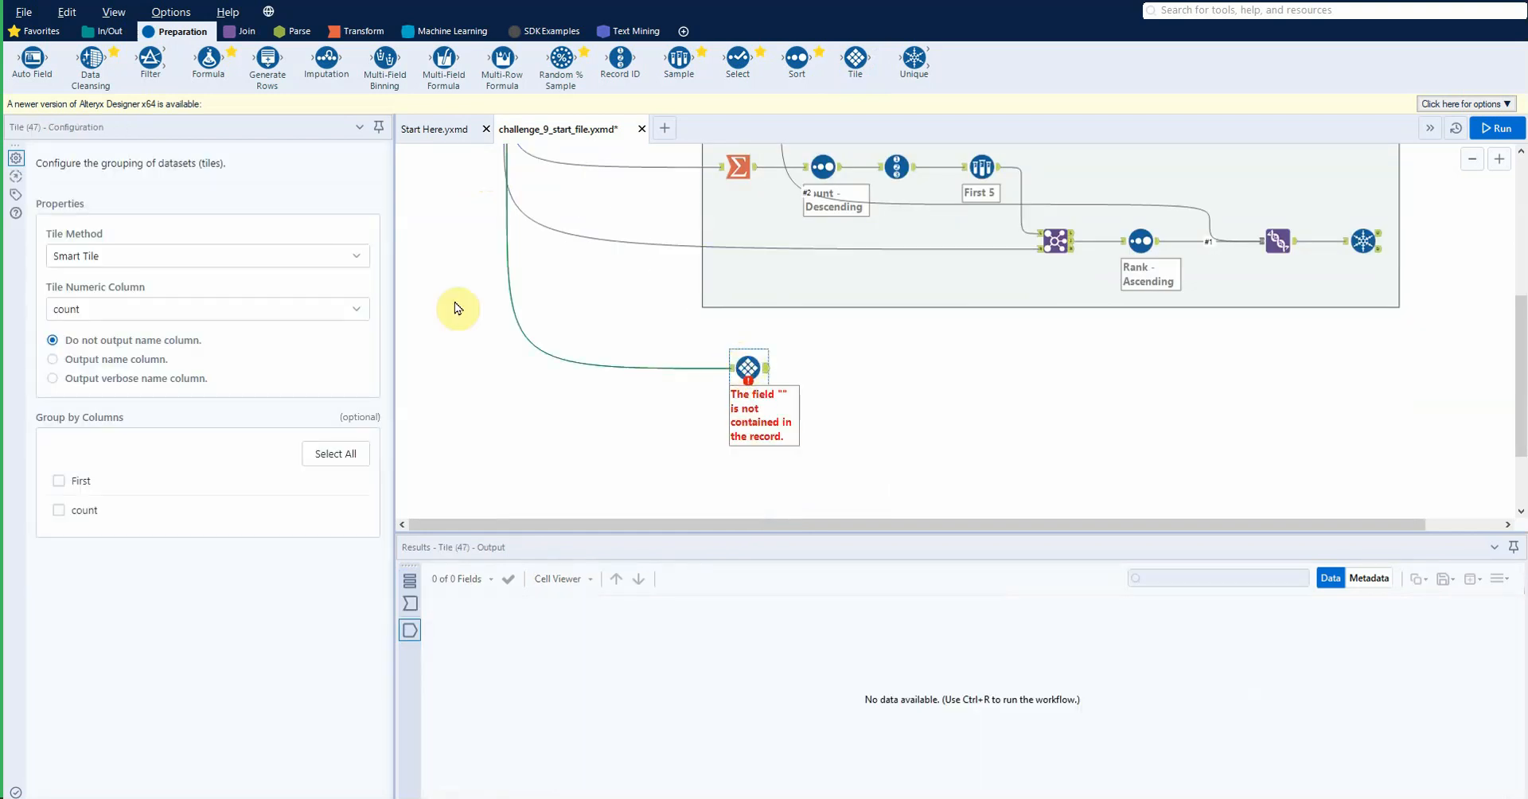
Step: Set the Tile tool's method to Unique Value, with count as the unique column
{"action": "left_click", "coordinate": [110, 307]}
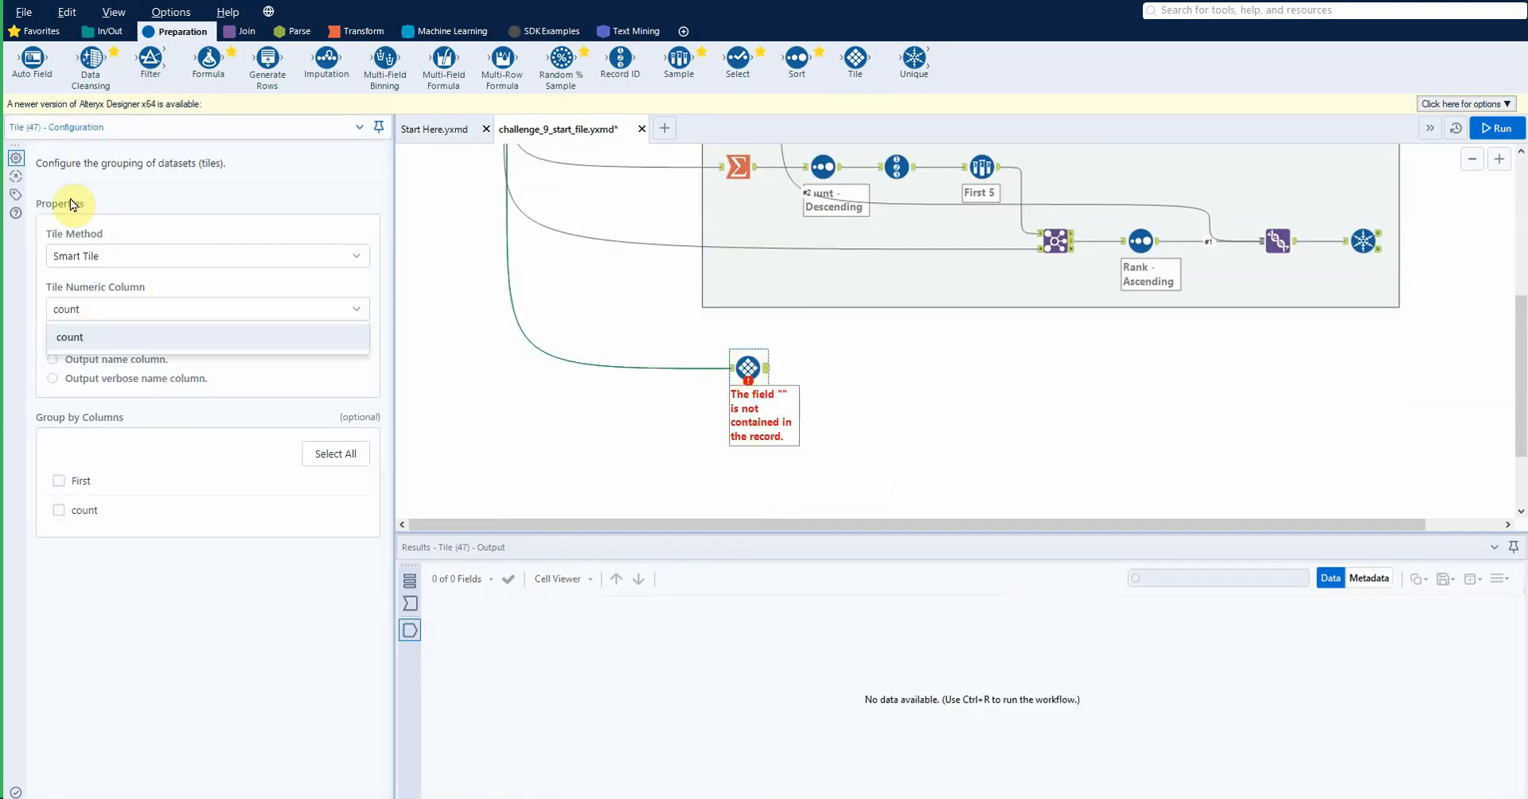
{"action": "left_click", "coordinate": [109, 262]}
{"action": "left_click", "coordinate": [109, 262]}
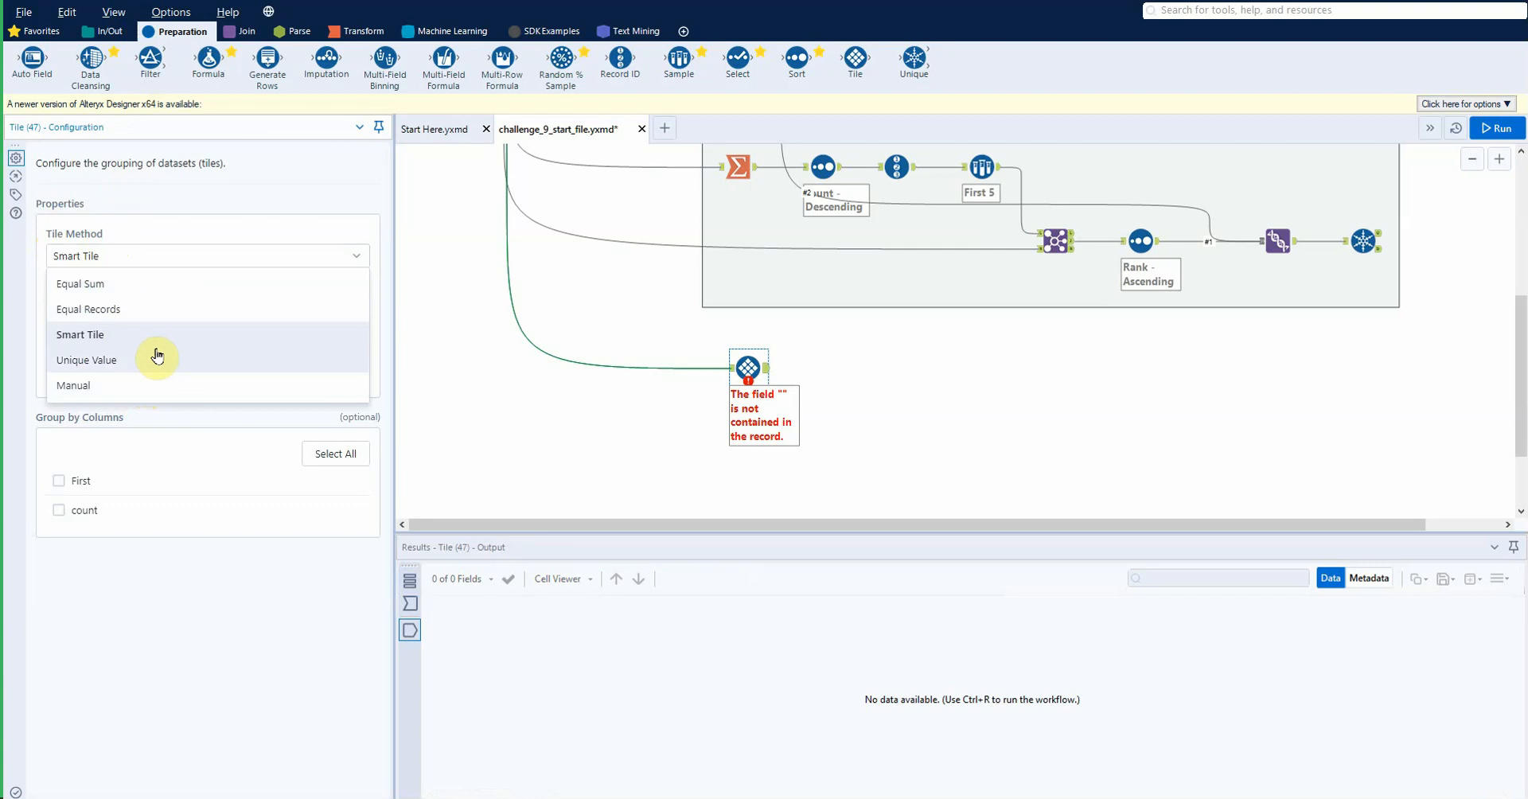
{"action": "left_click", "coordinate": [115, 362]}
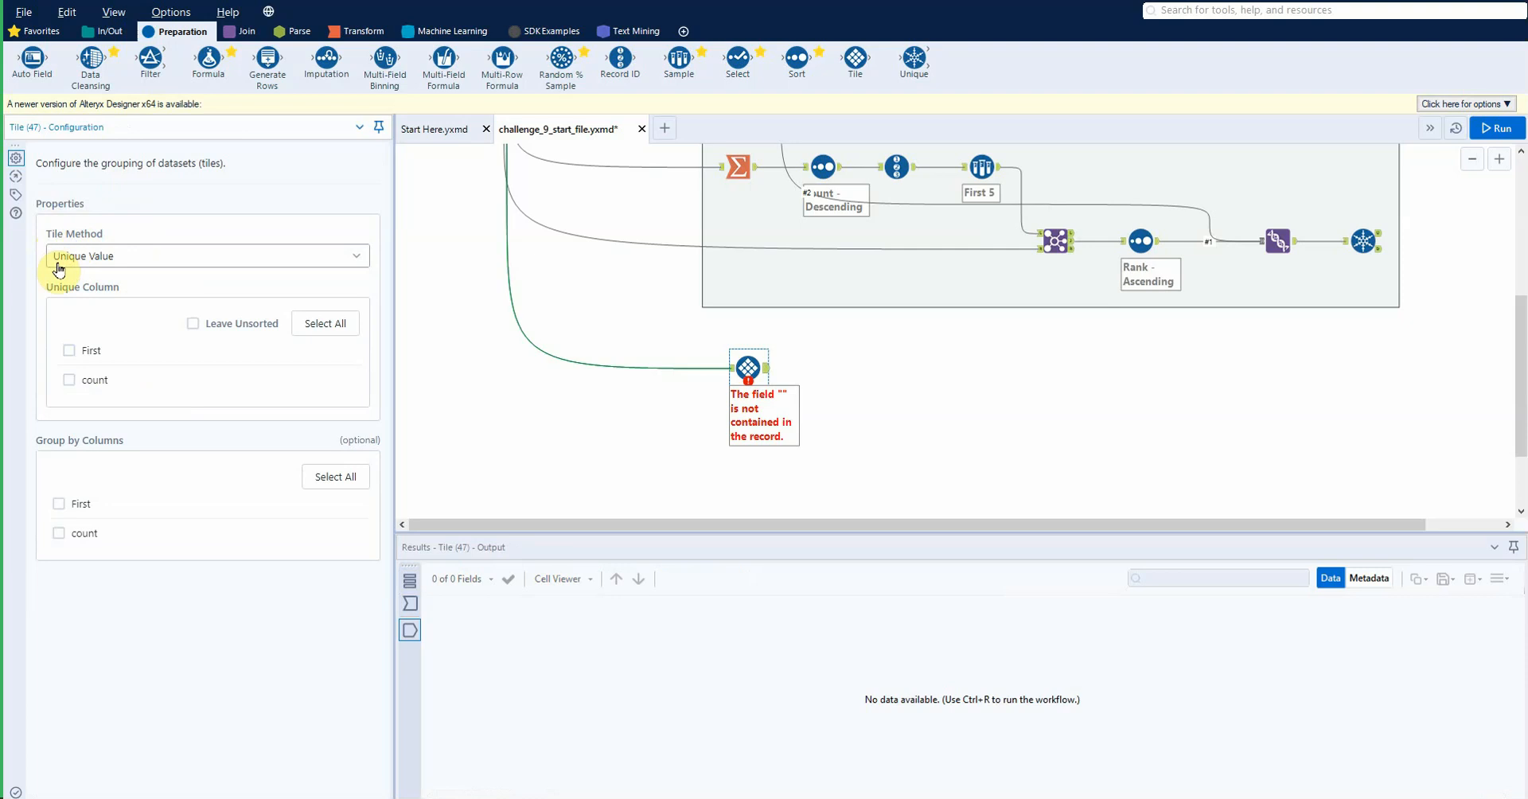
{"action": "left_click", "coordinate": [69, 380]}
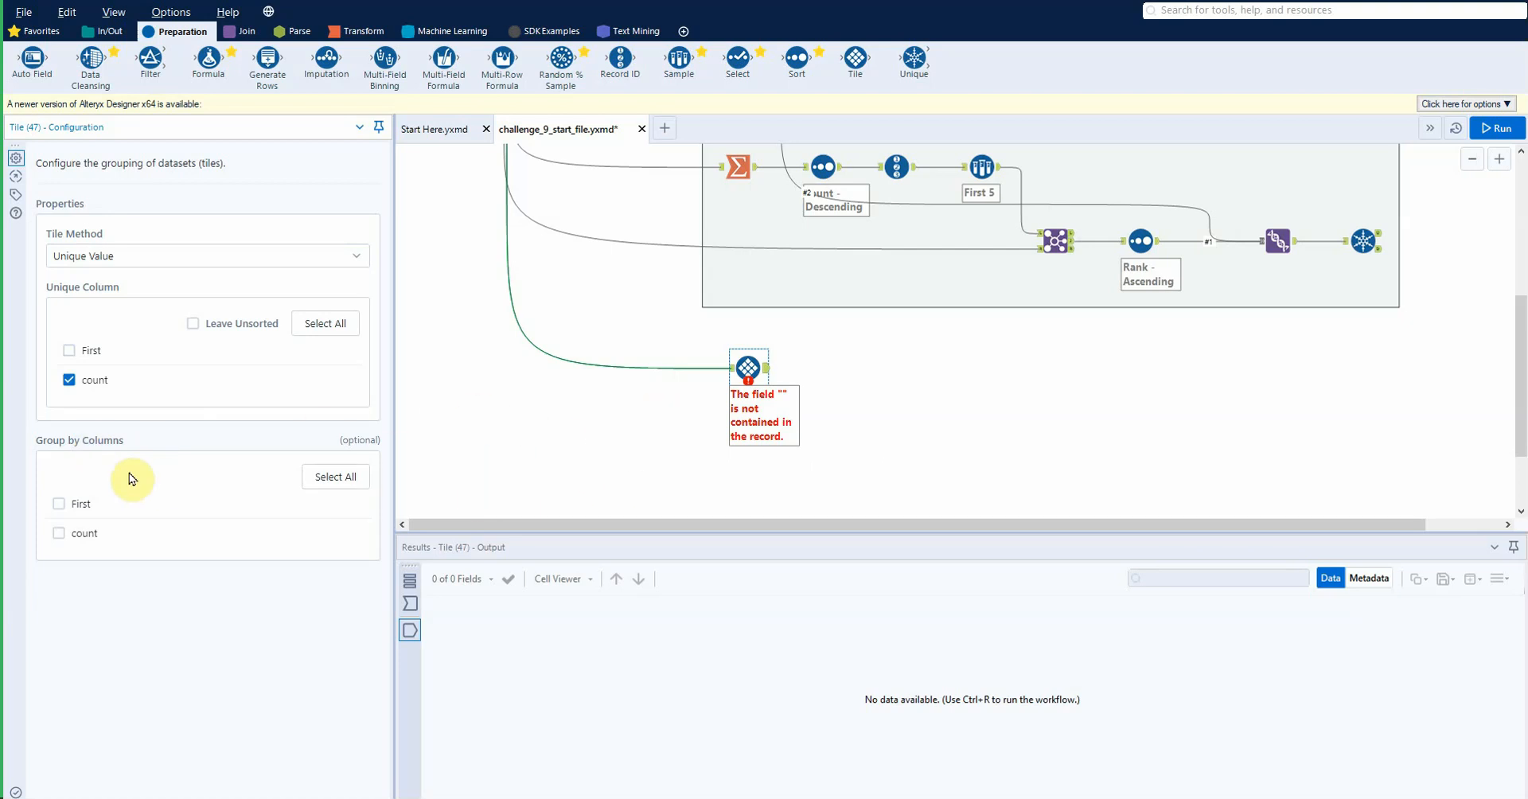
Step: Run the workflow, compare the Tile tool's input and output, and examine the tile numbers of the records with count 14
{"action": "left_click", "coordinate": [467, 453]}
{"action": "key", "text": "ctrl+r"}
{"action": "left_click", "coordinate": [746, 367]}
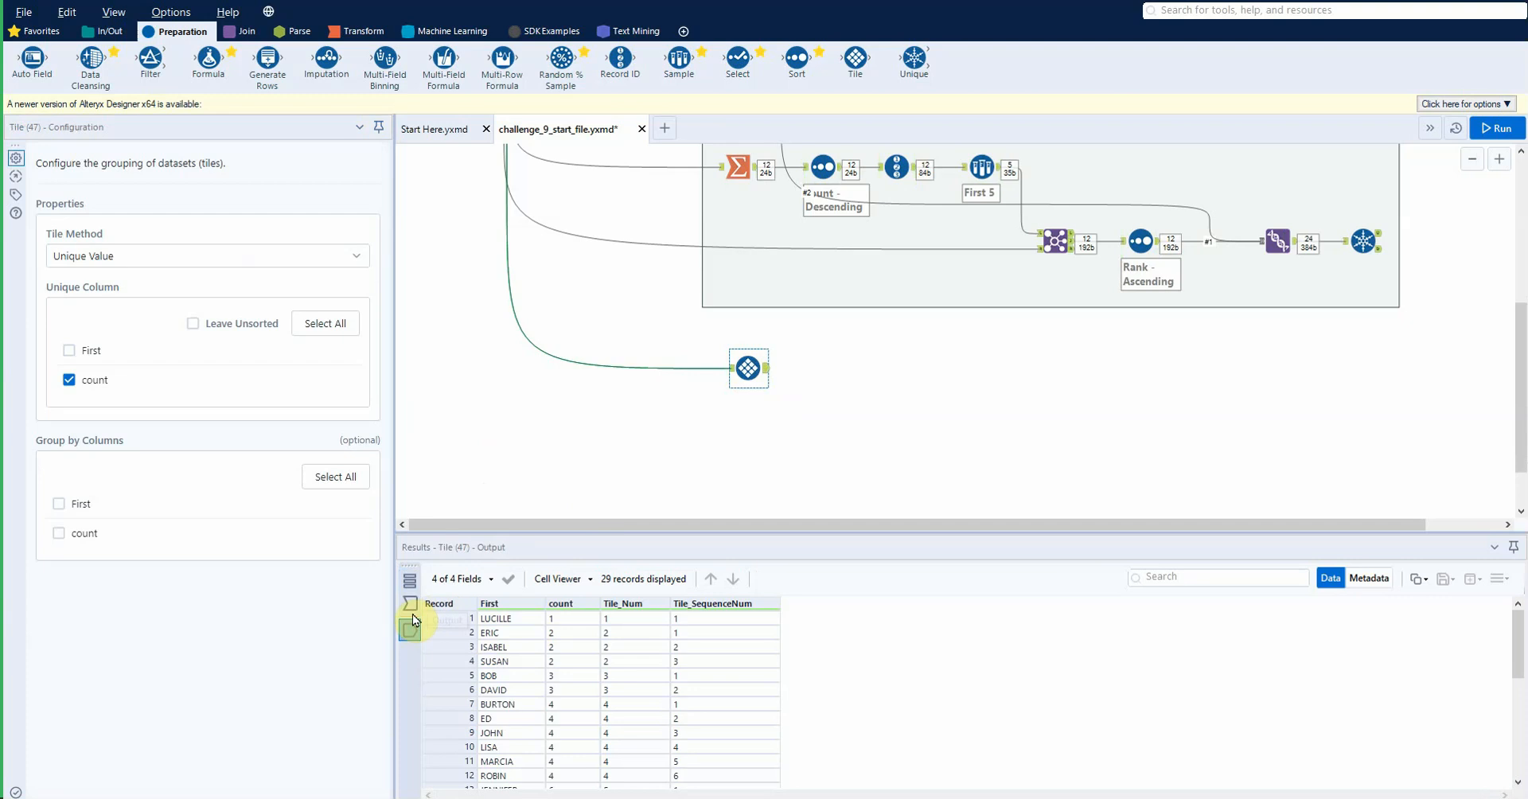
{"action": "left_click", "coordinate": [410, 603]}
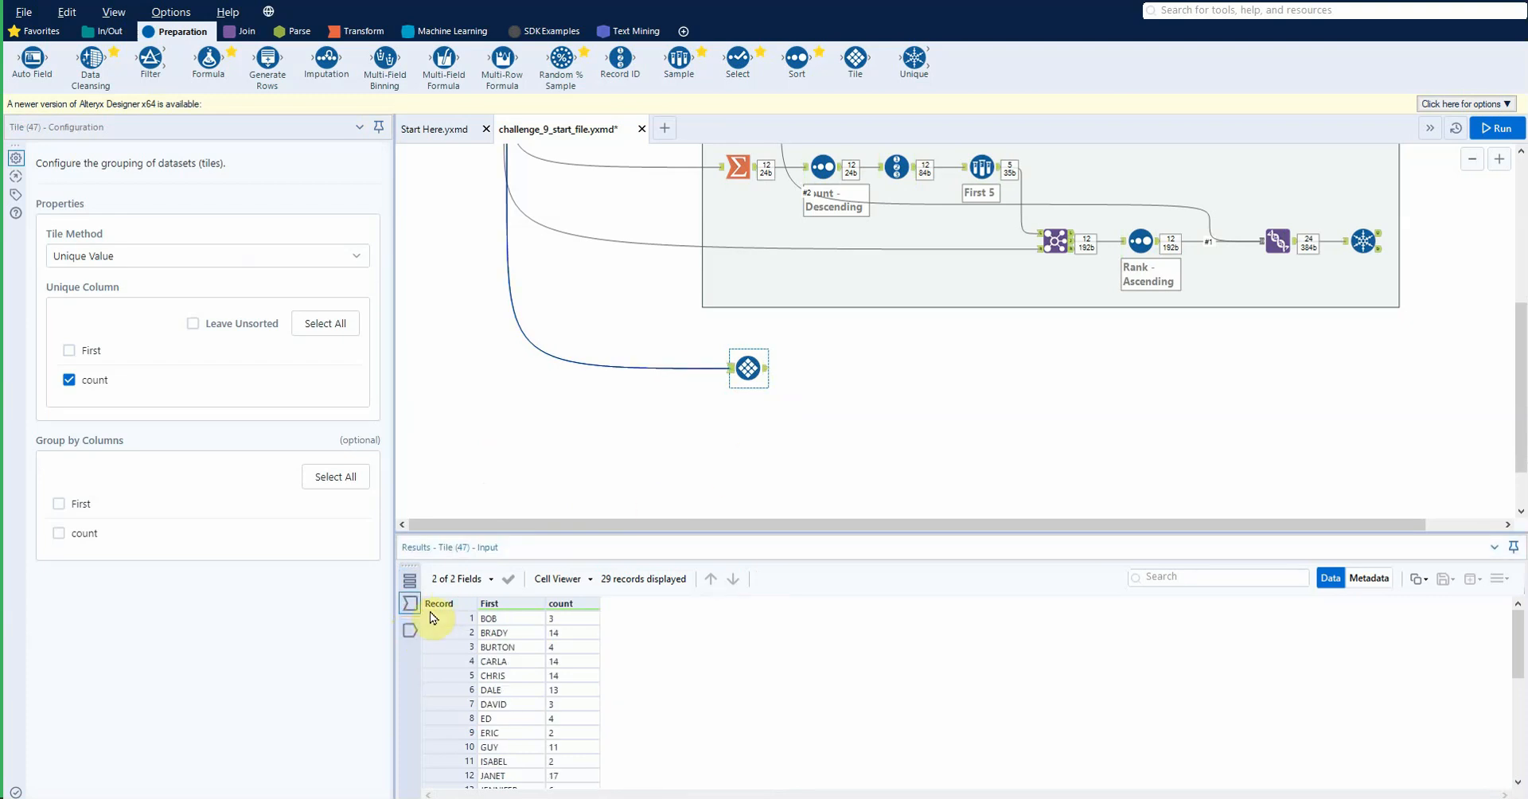
{"action": "left_click", "coordinate": [410, 629]}
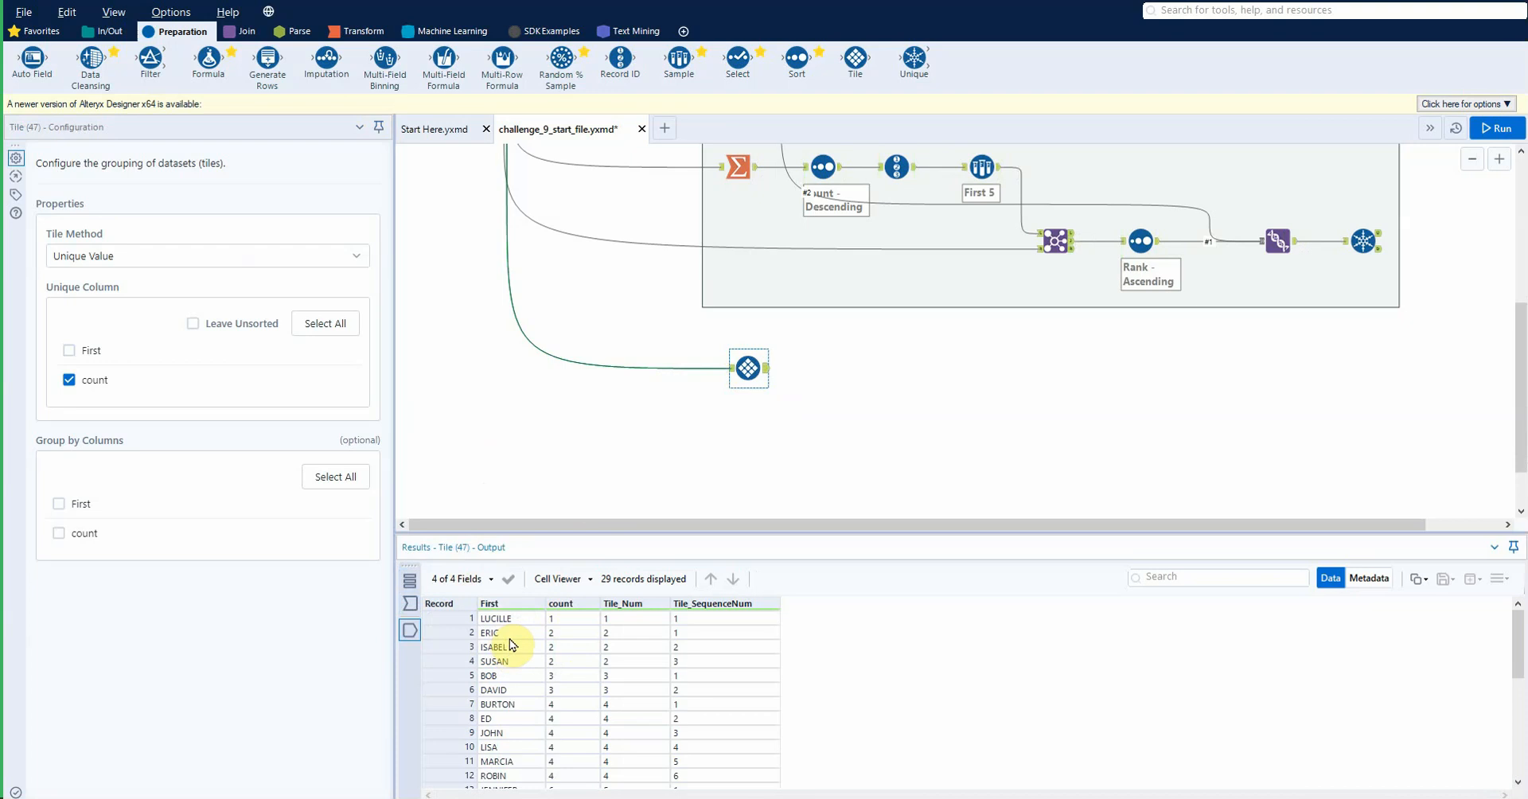
{"action": "scroll", "coordinate": [574, 692], "scroll_direction": "down", "scroll_amount": 5}
{"action": "scroll", "coordinate": [592, 784], "scroll_direction": "down", "scroll_amount": 1}
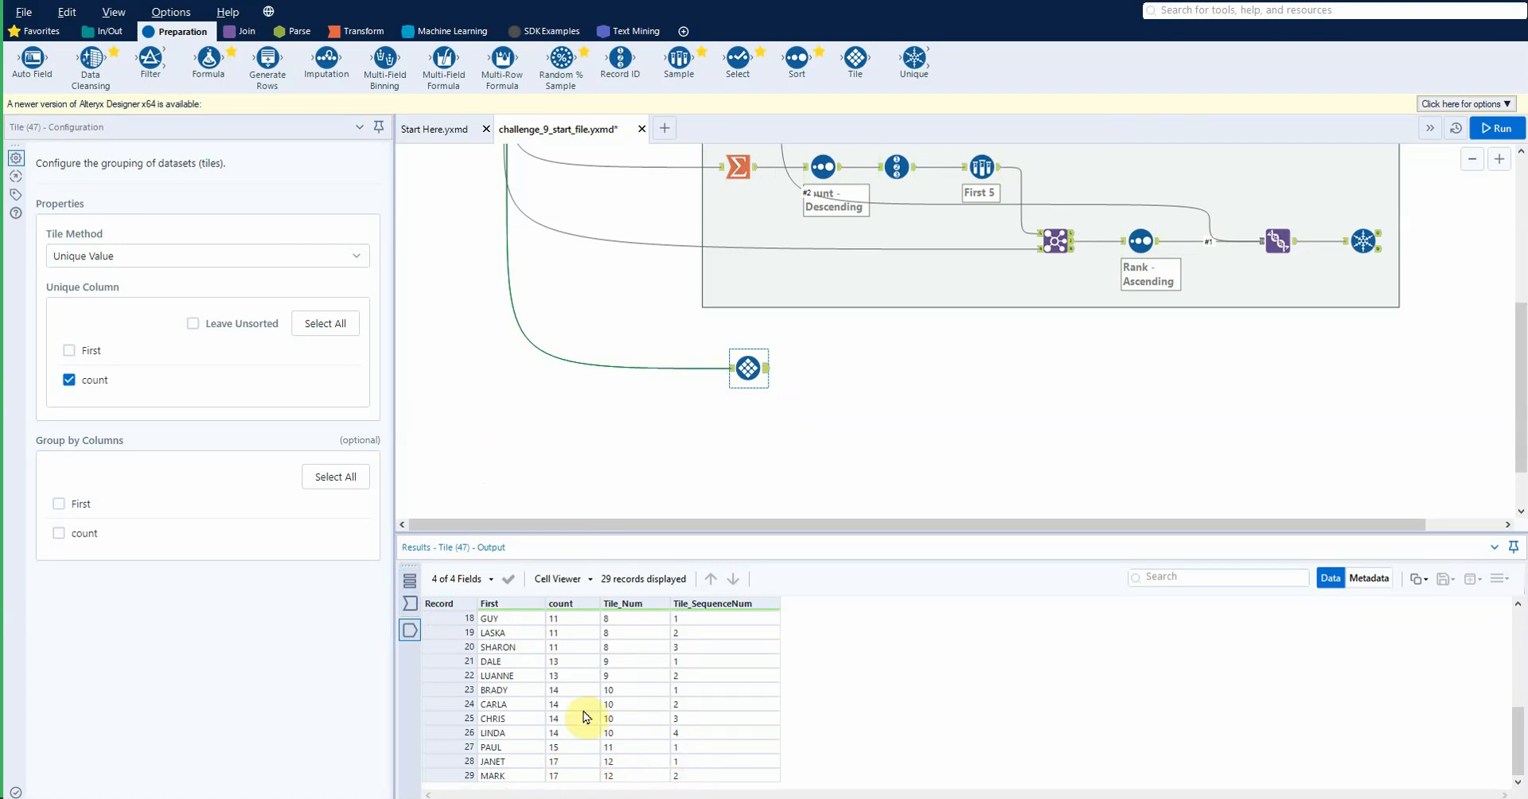
{"action": "left_click_drag", "start_coordinate": [545, 690], "coordinate": [604, 726]}
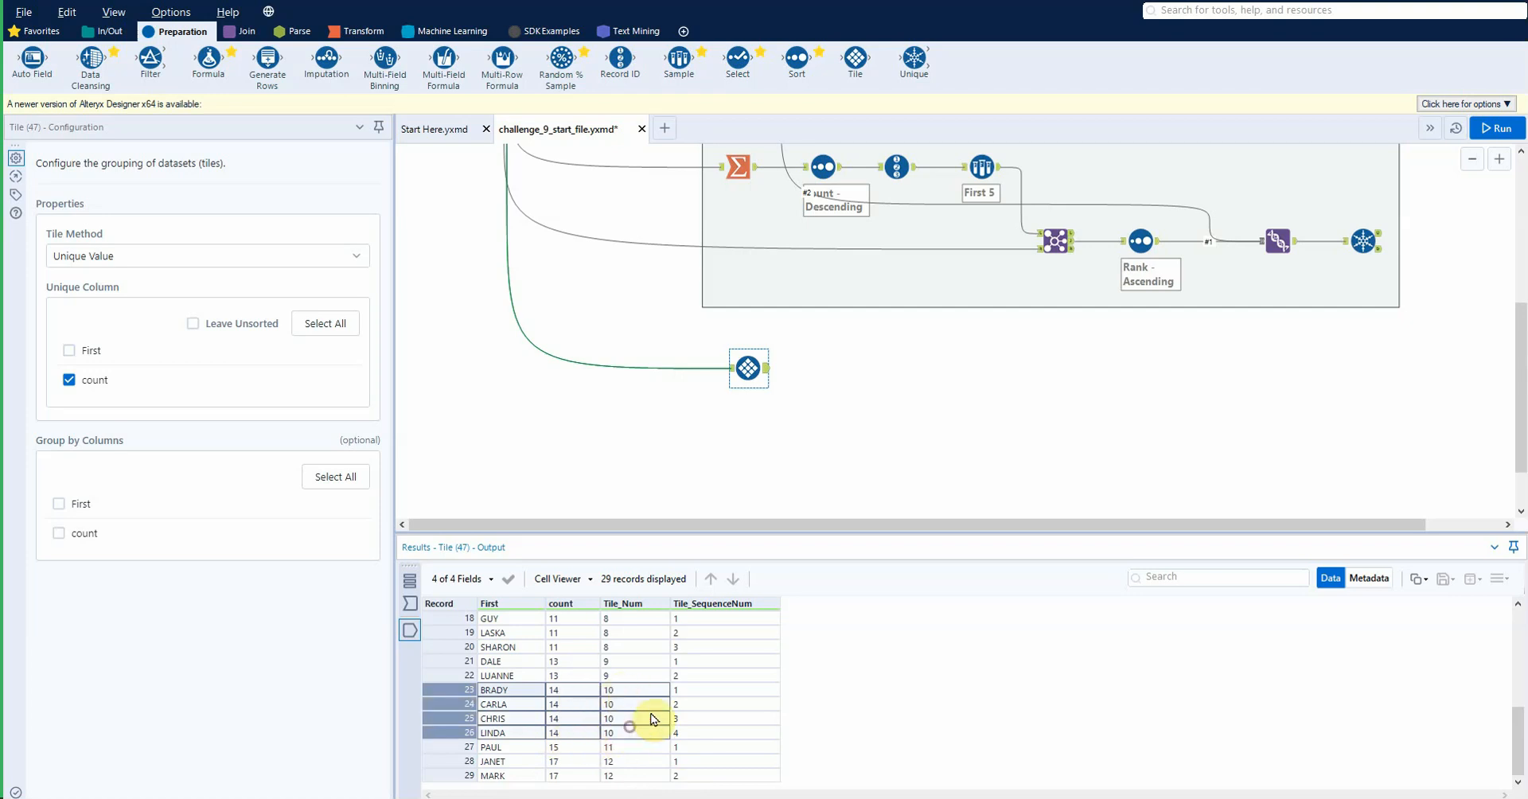
{"action": "left_click", "coordinate": [629, 727]}
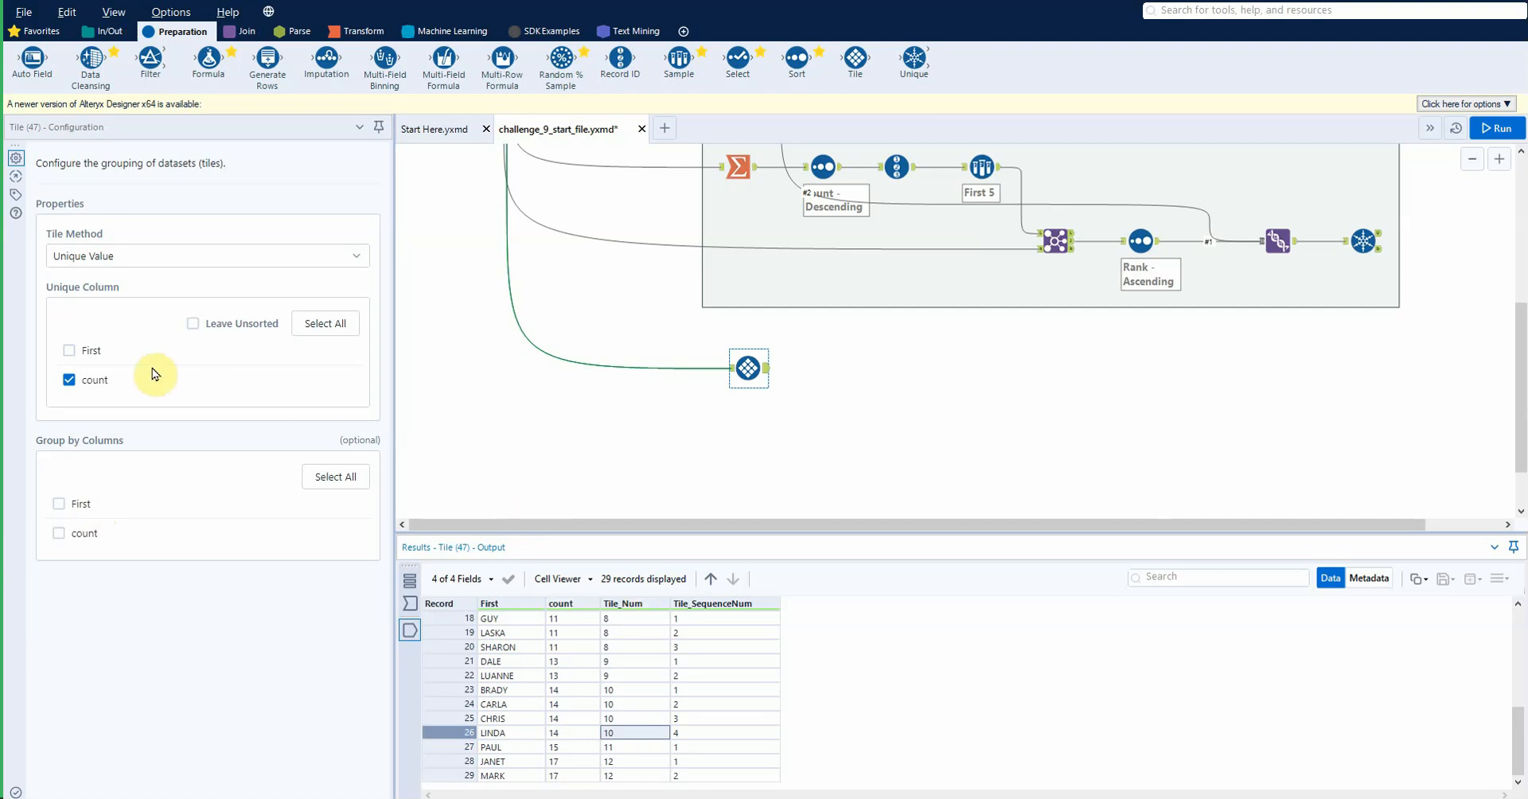
Step: Compare the record order between the Tile tool's input and its output
{"action": "left_click", "coordinate": [409, 607]}
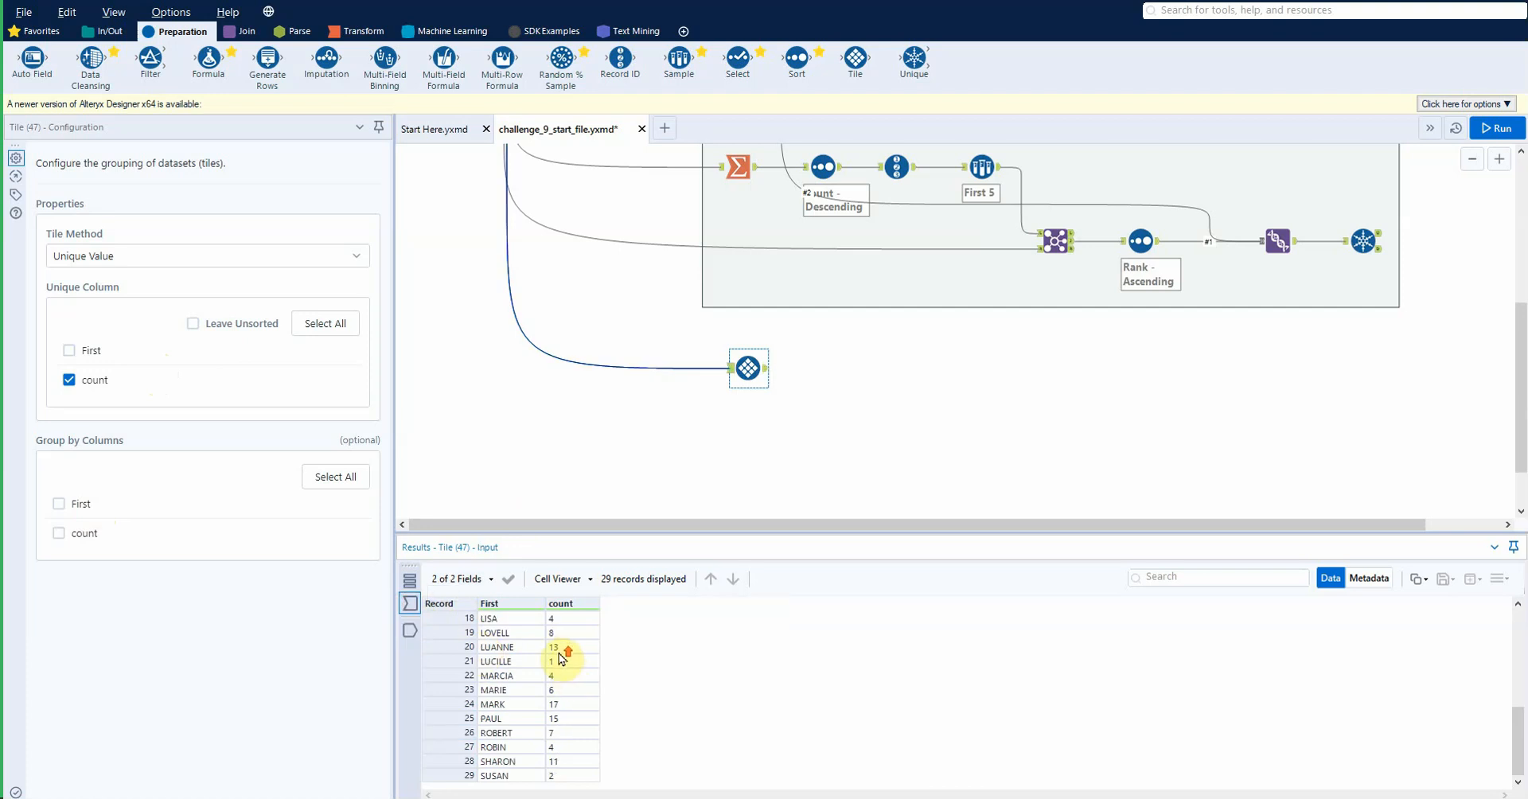
{"action": "scroll", "coordinate": [561, 656], "scroll_direction": "up", "scroll_amount": 6}
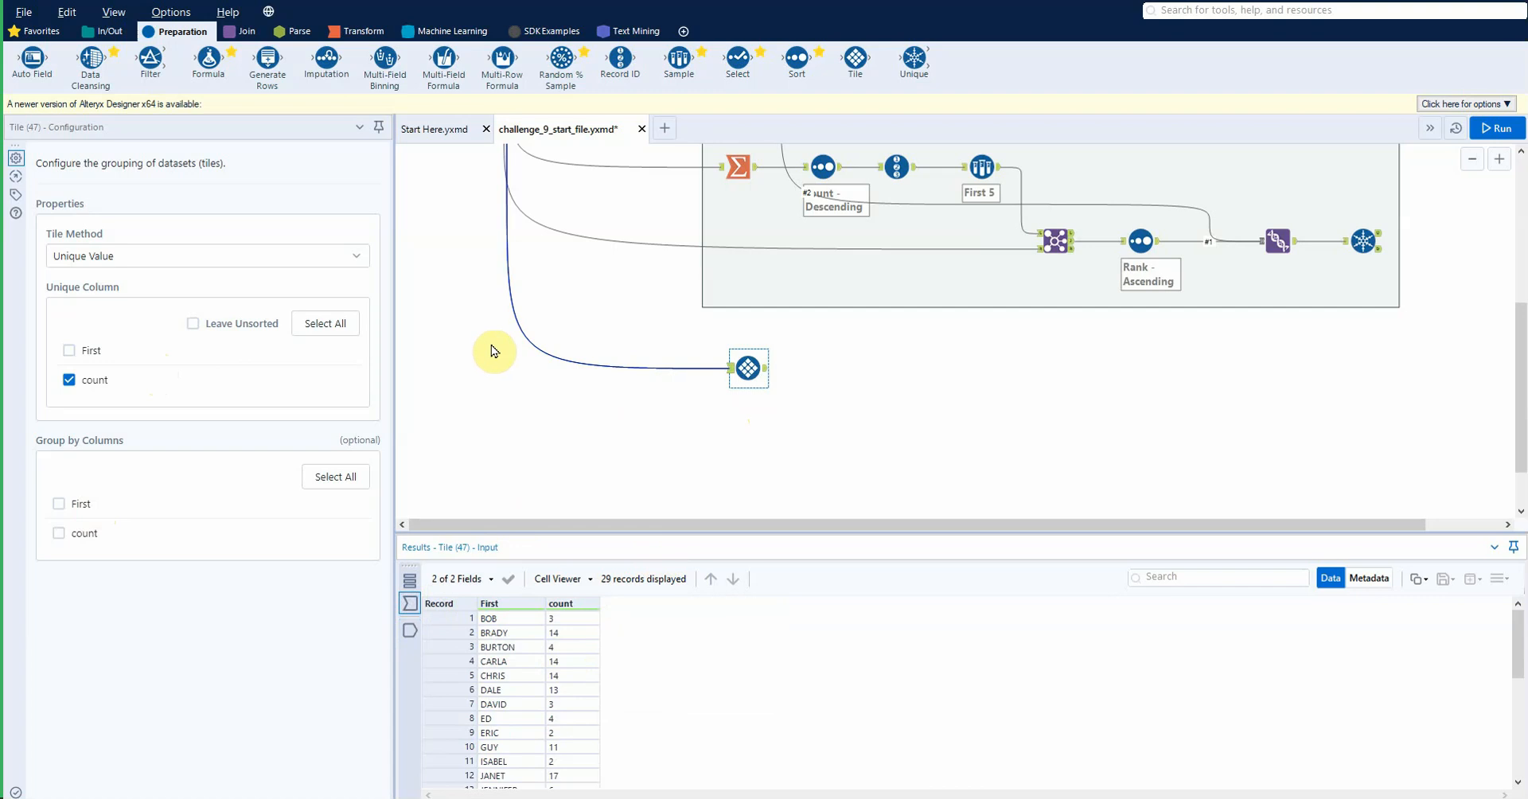
{"action": "left_click", "coordinate": [408, 624]}
{"action": "scroll", "coordinate": [613, 682], "scroll_direction": "down", "scroll_amount": 6}
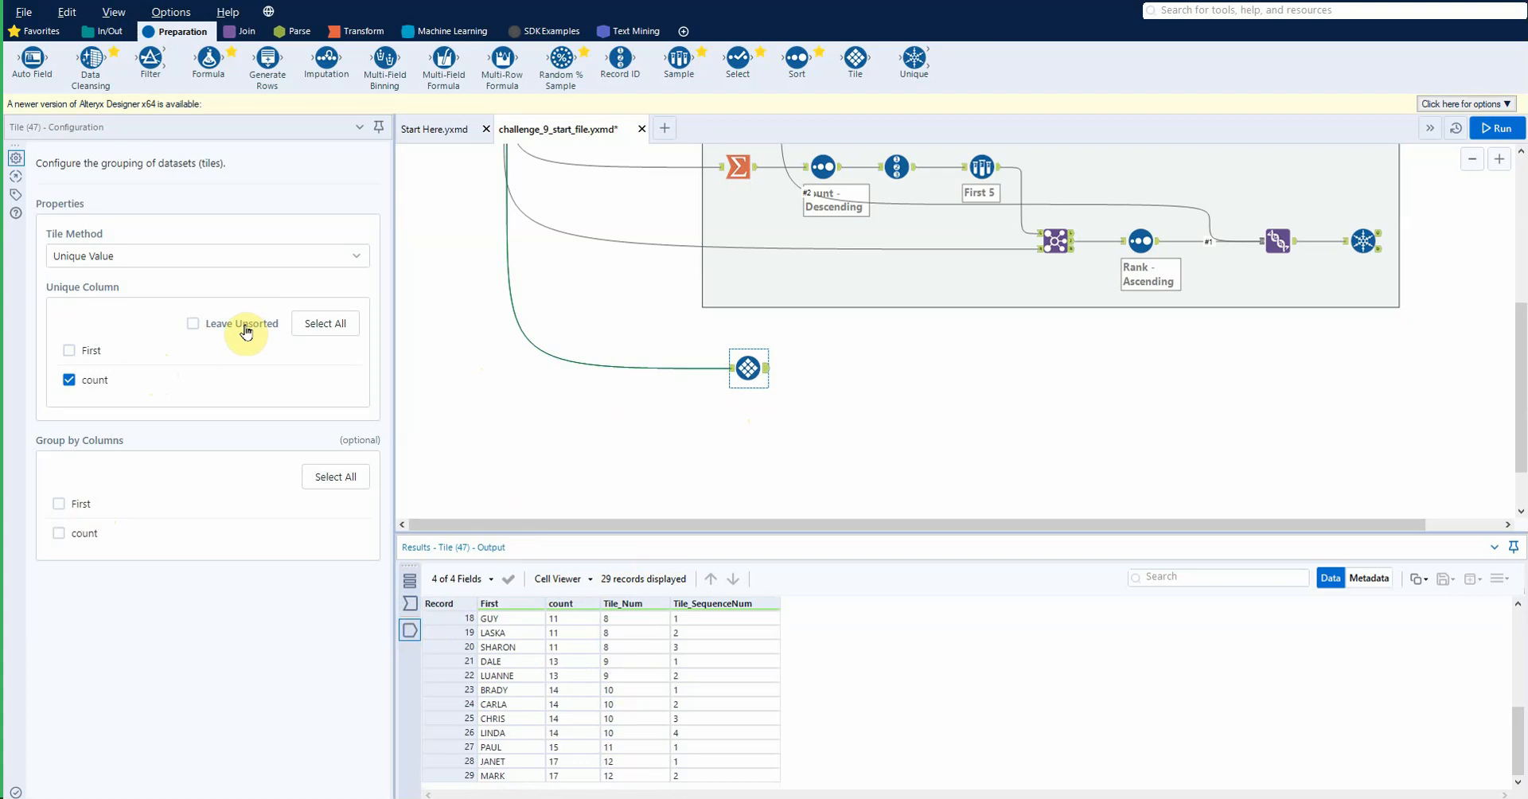
{"action": "left_click", "coordinate": [410, 604]}
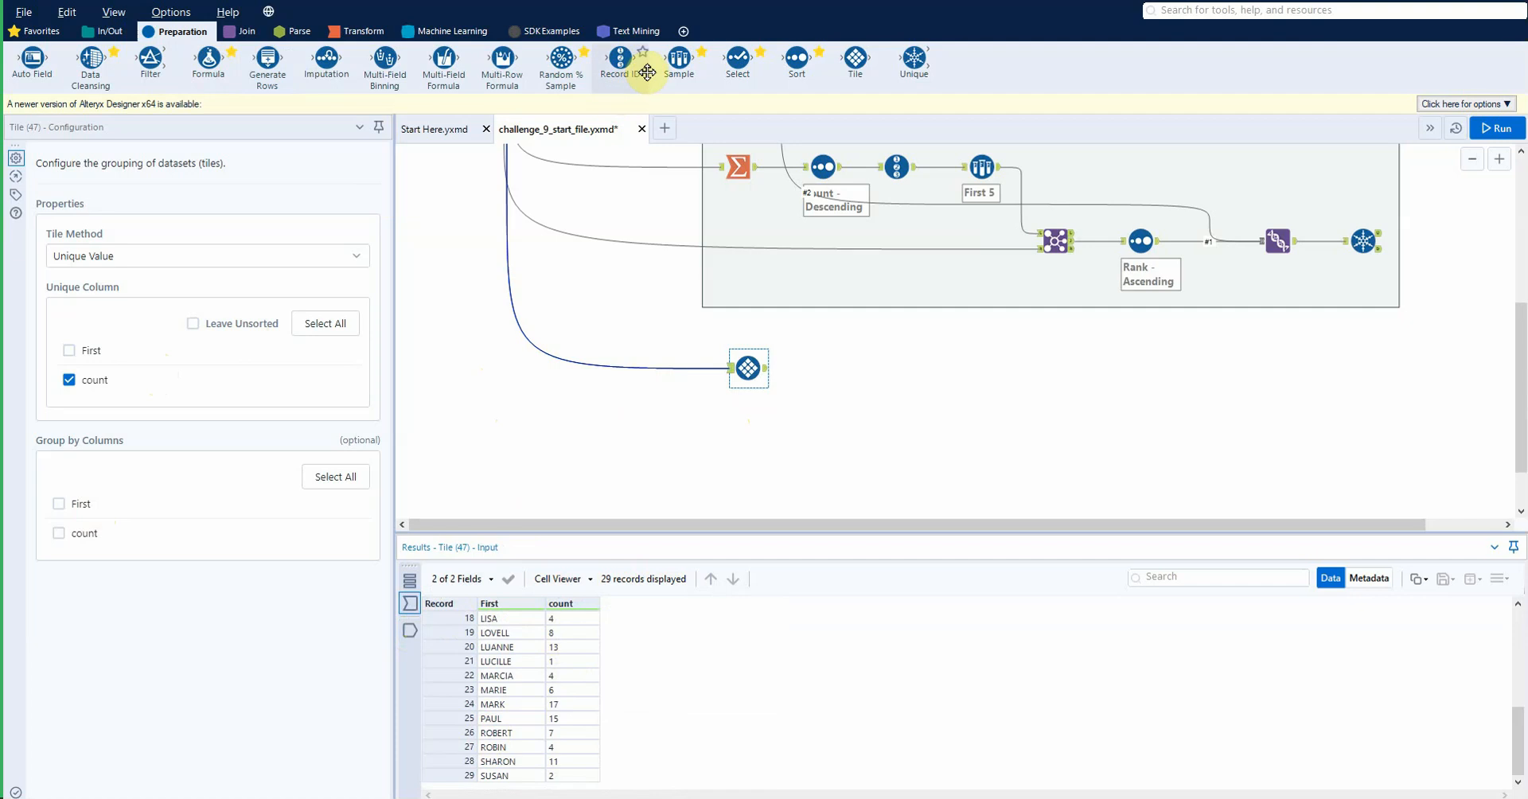
Step: Insert a Sort tool between the Text Input and the Tile tool, sorting by count in descending order
{"action": "left_click_drag", "start_coordinate": [796, 60], "coordinate": [689, 369]}
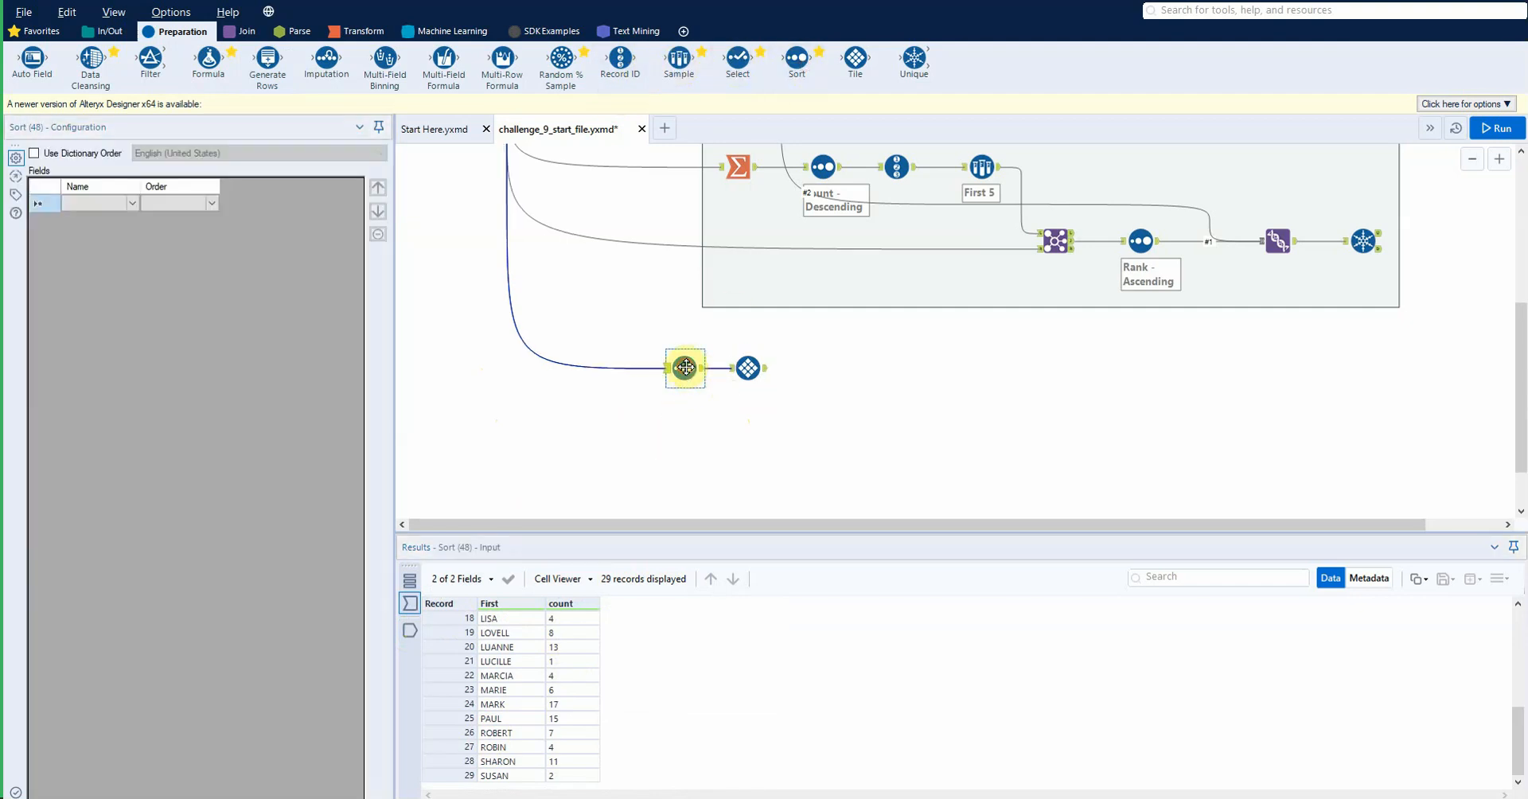
{"action": "left_click", "coordinate": [135, 201]}
{"action": "left_click", "coordinate": [128, 226]}
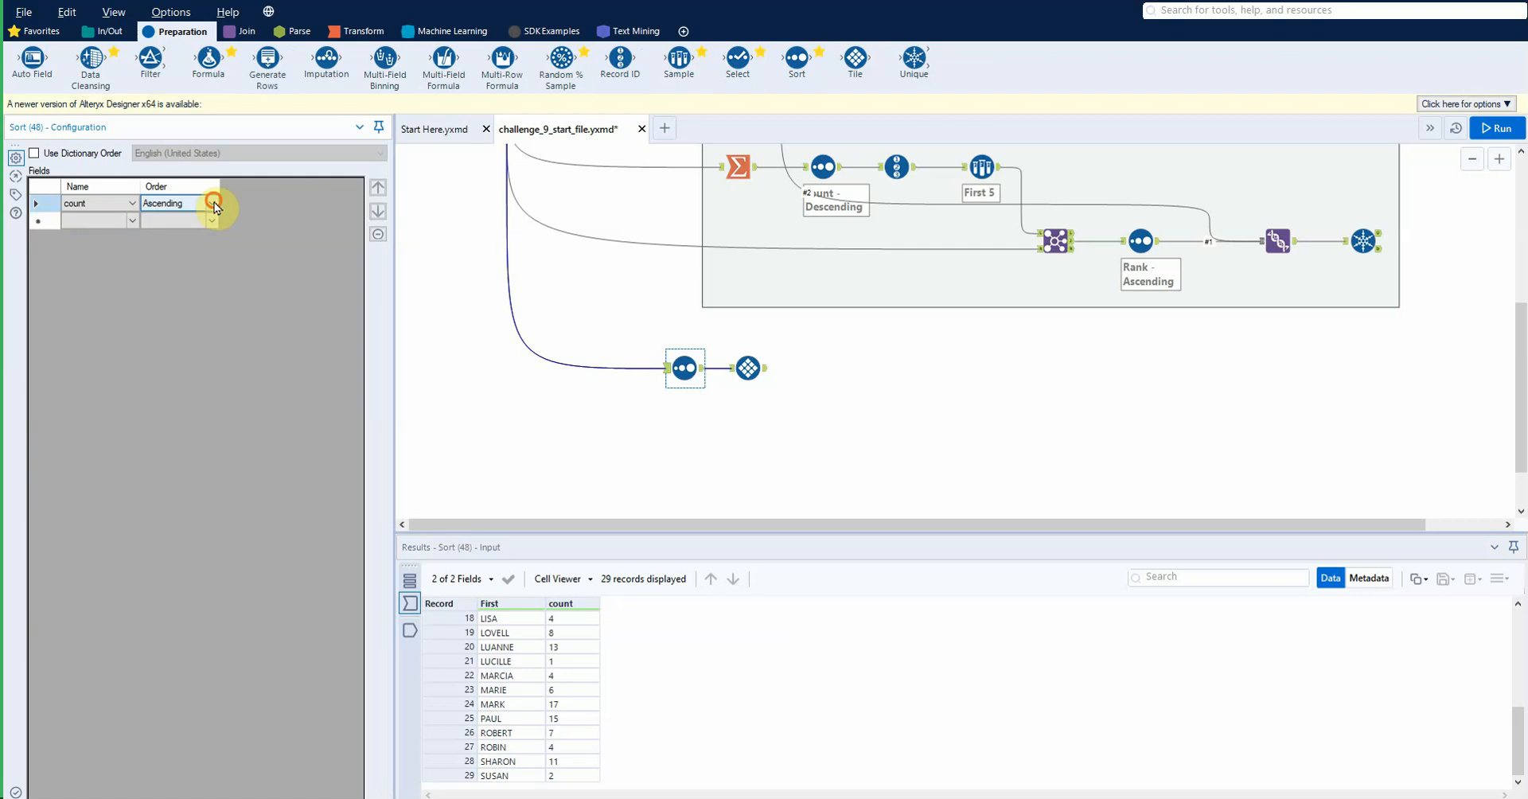
{"action": "left_click", "coordinate": [685, 434]}
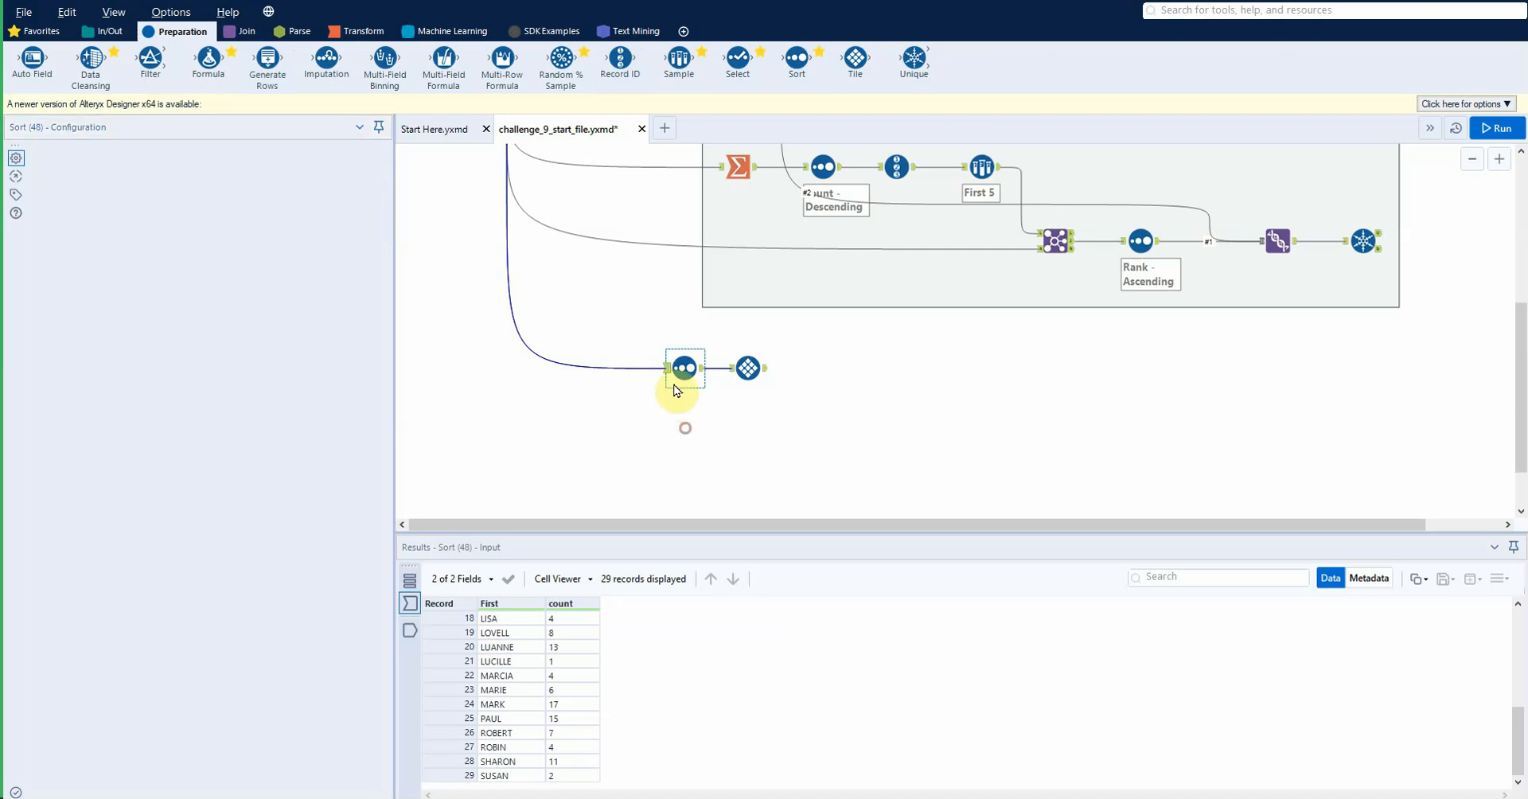
{"action": "left_click", "coordinate": [677, 367]}
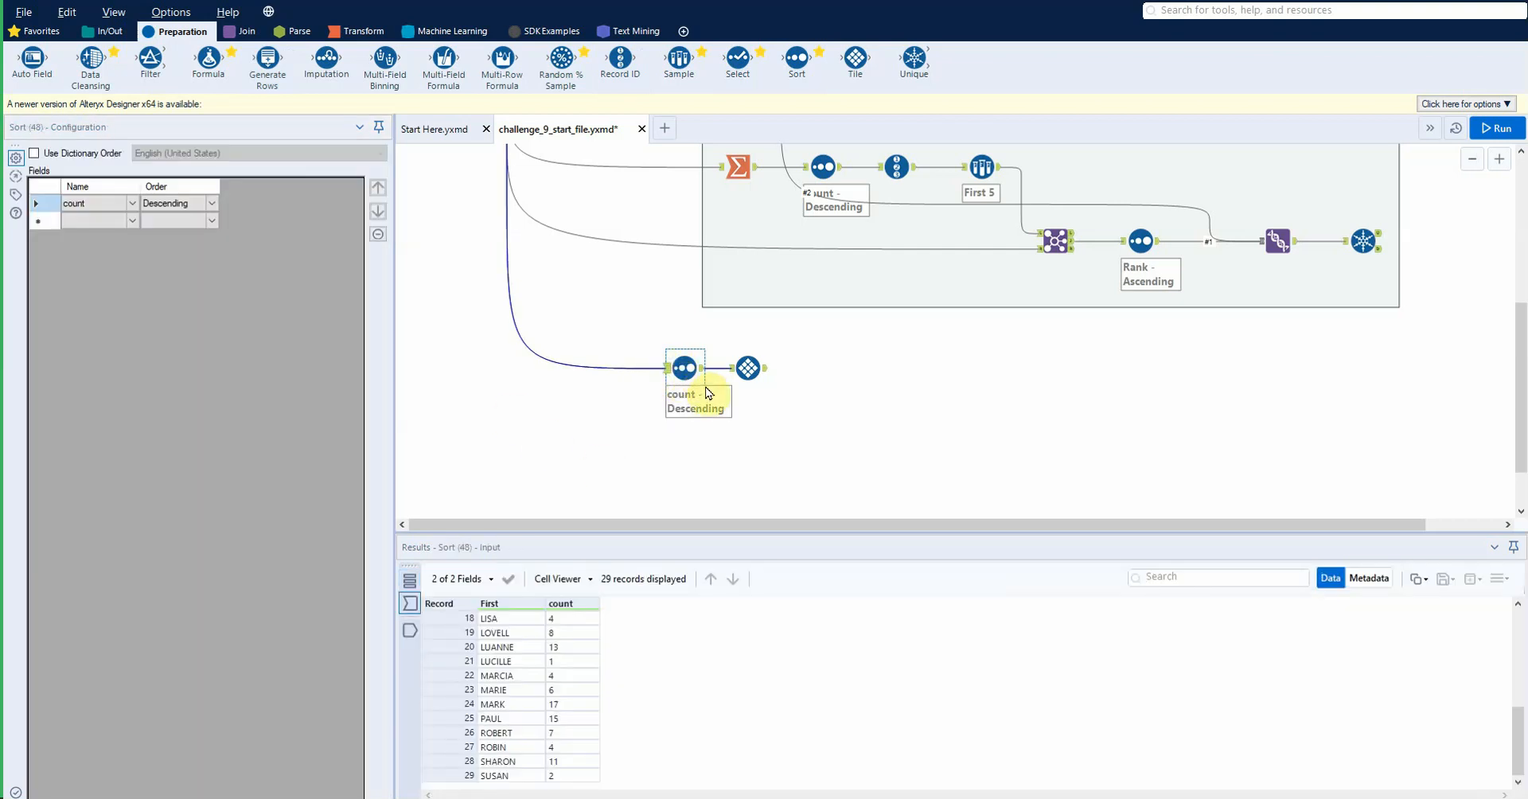
Step: Run the workflow and check the output of the new Sort tool feeding the Tile tool
{"action": "key", "text": "ctrl+r"}
{"action": "left_click", "coordinate": [407, 627]}
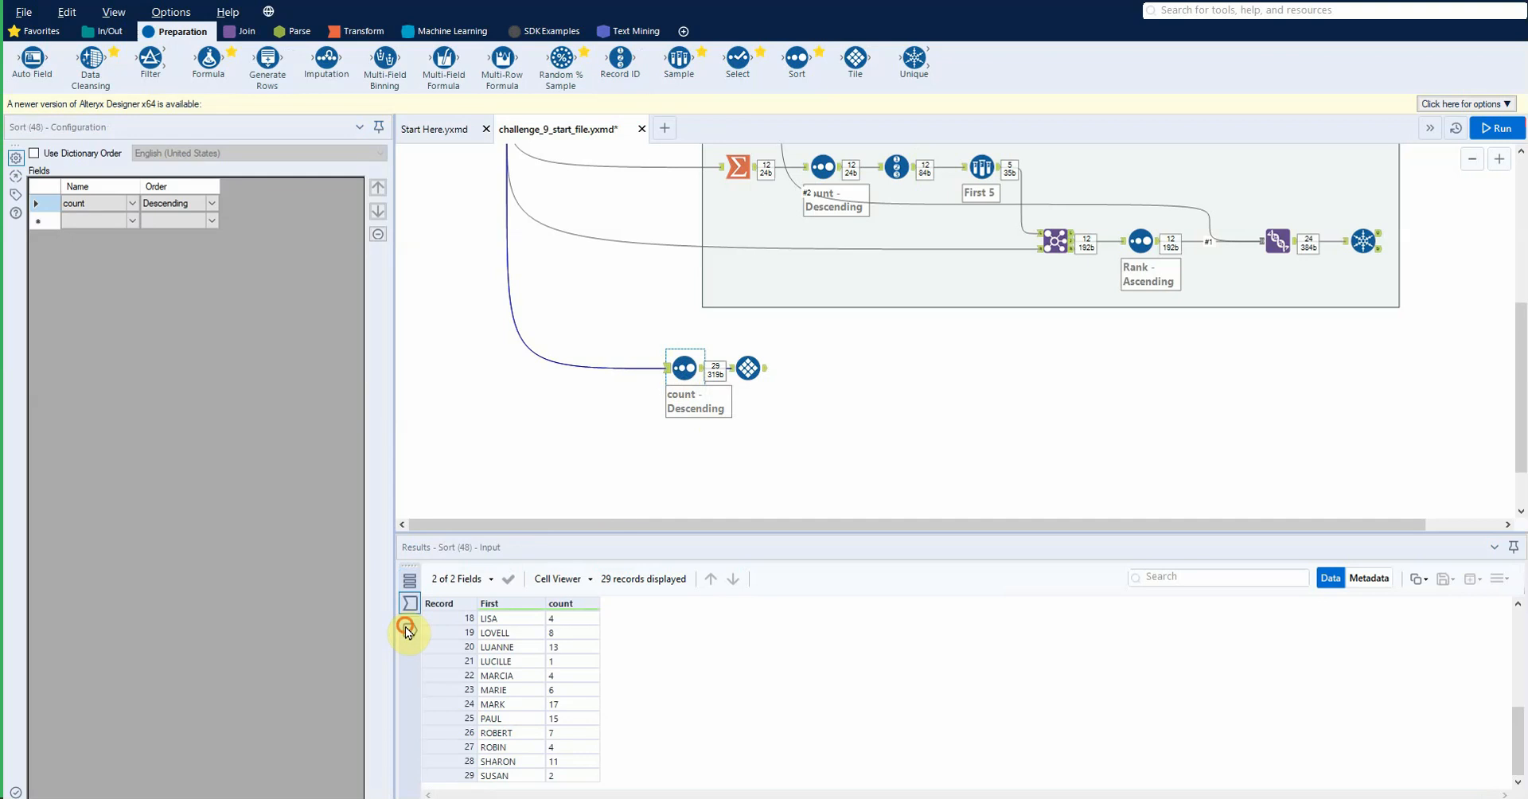
{"action": "scroll", "coordinate": [563, 645], "scroll_direction": "up", "scroll_amount": 6}
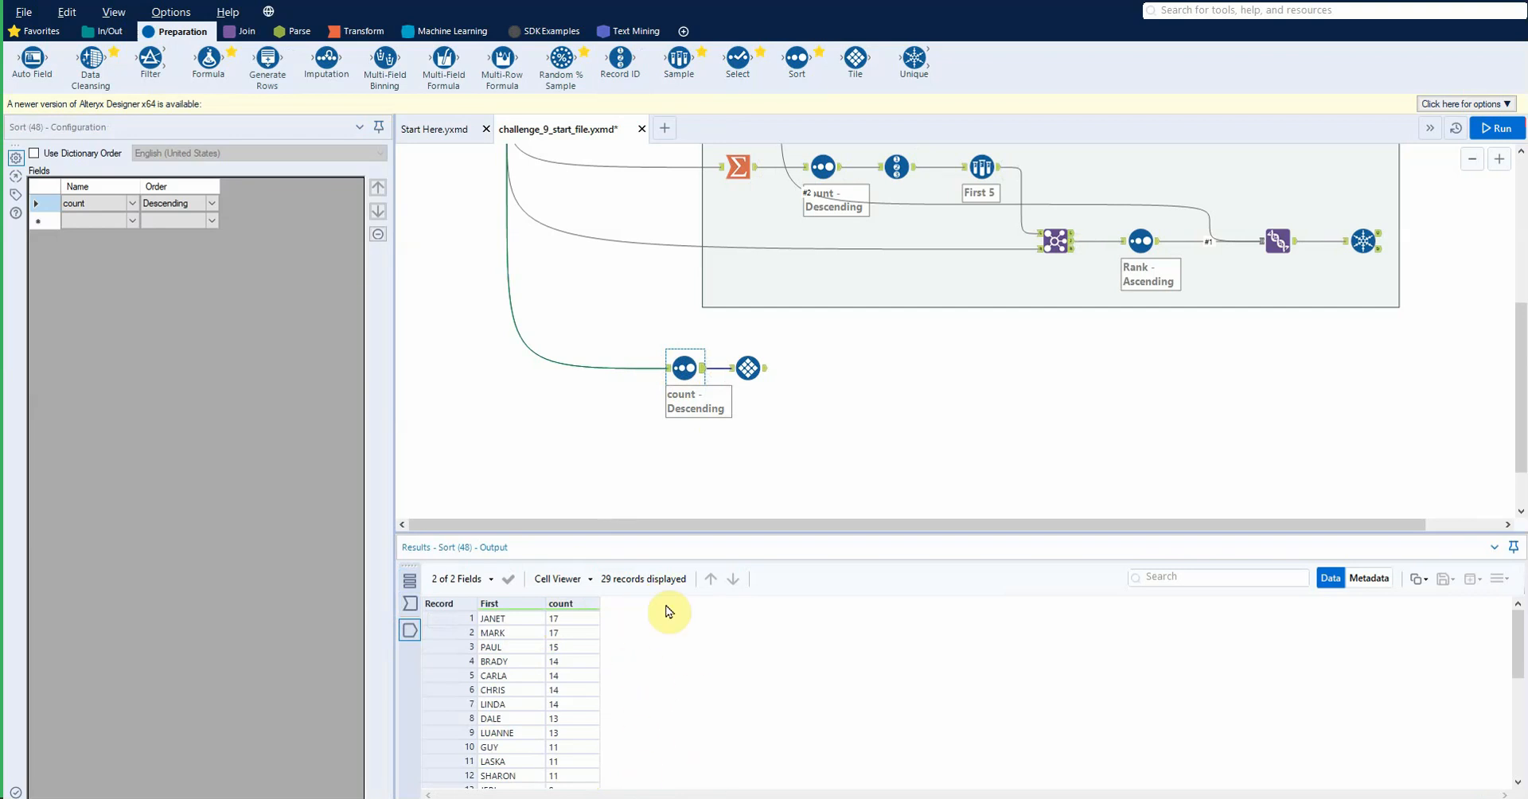
Step: Set the Tile tool to leave the count column unsorted and rerun the workflow
{"action": "left_click", "coordinate": [748, 368]}
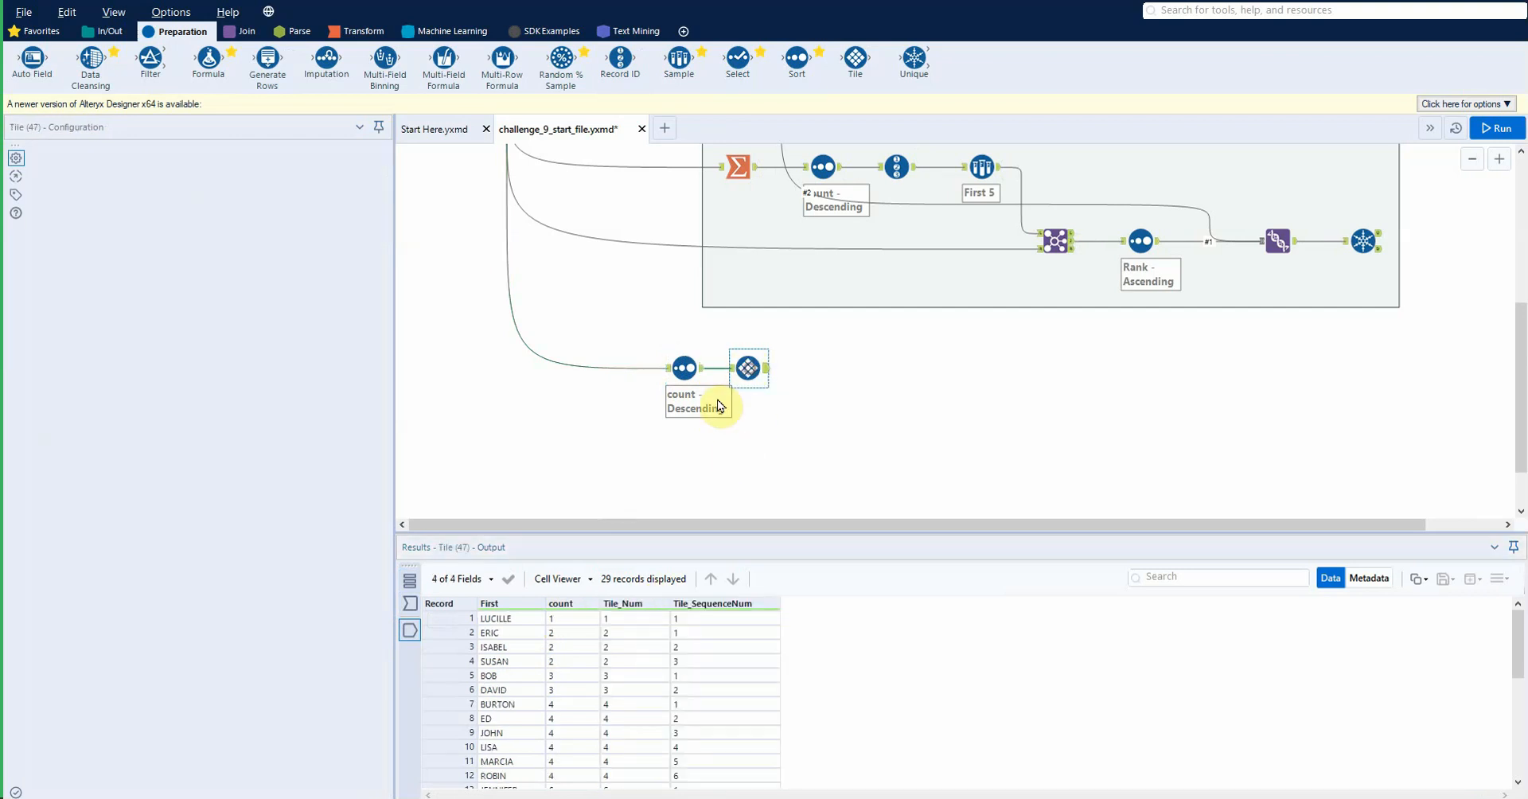
{"action": "scroll", "coordinate": [578, 660], "scroll_direction": "down", "scroll_amount": 5}
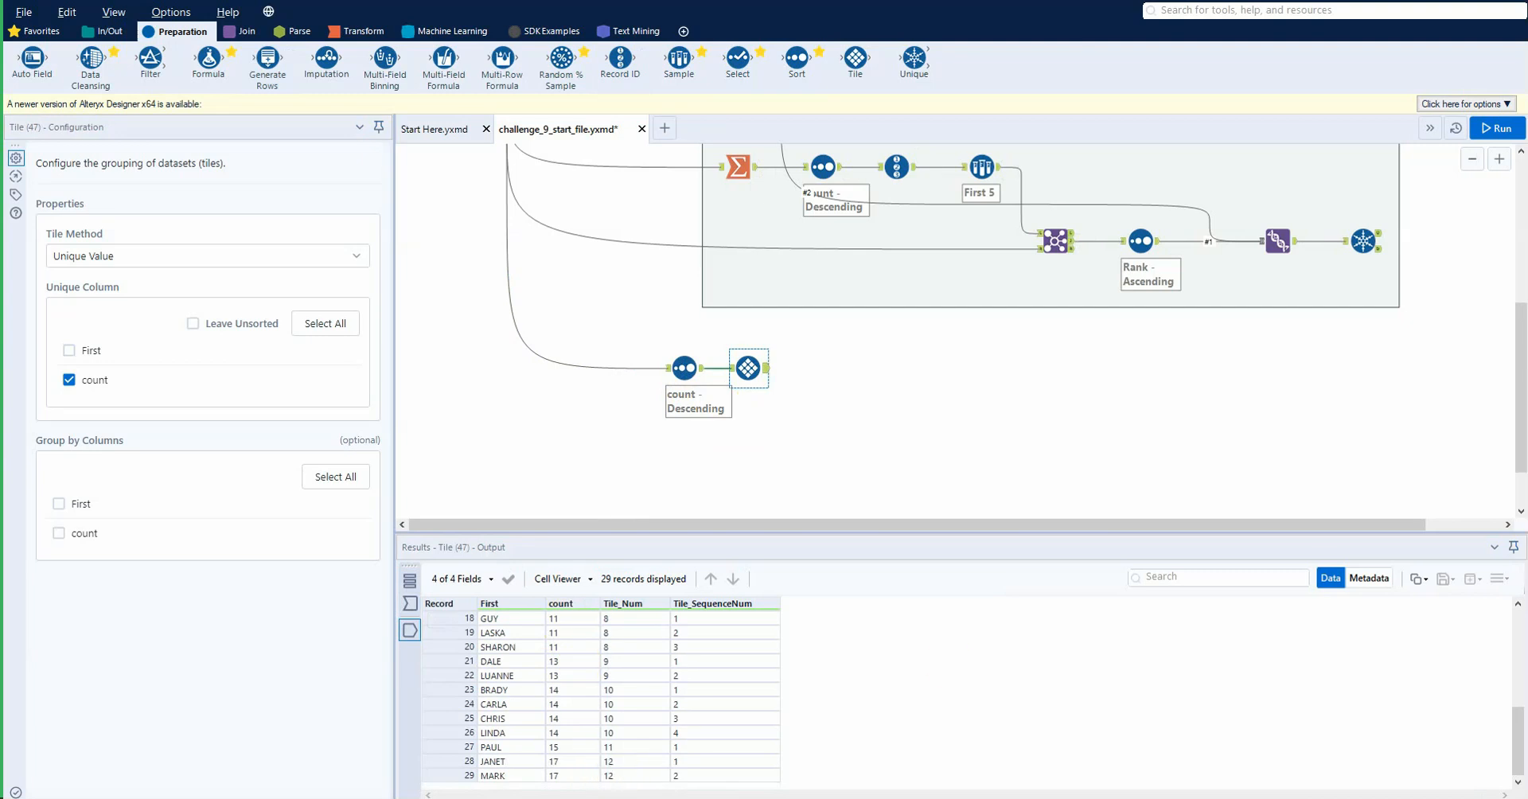
{"action": "left_click", "coordinate": [212, 332]}
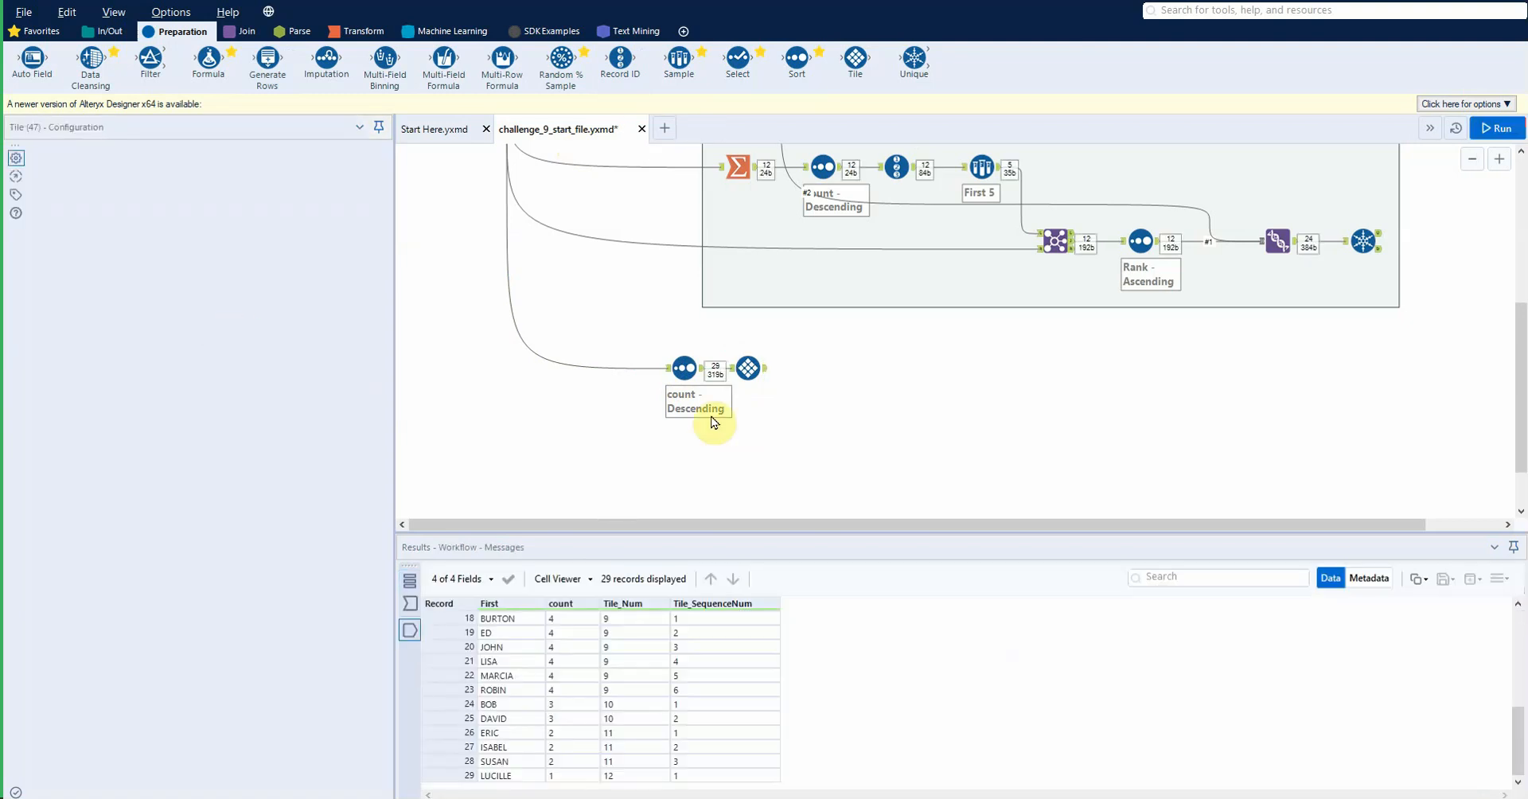
Step: Examine the tile numbers from the highest to the lowest counts in the Tile tool's output
{"action": "scroll", "coordinate": [624, 654], "scroll_direction": "up", "scroll_amount": 3}
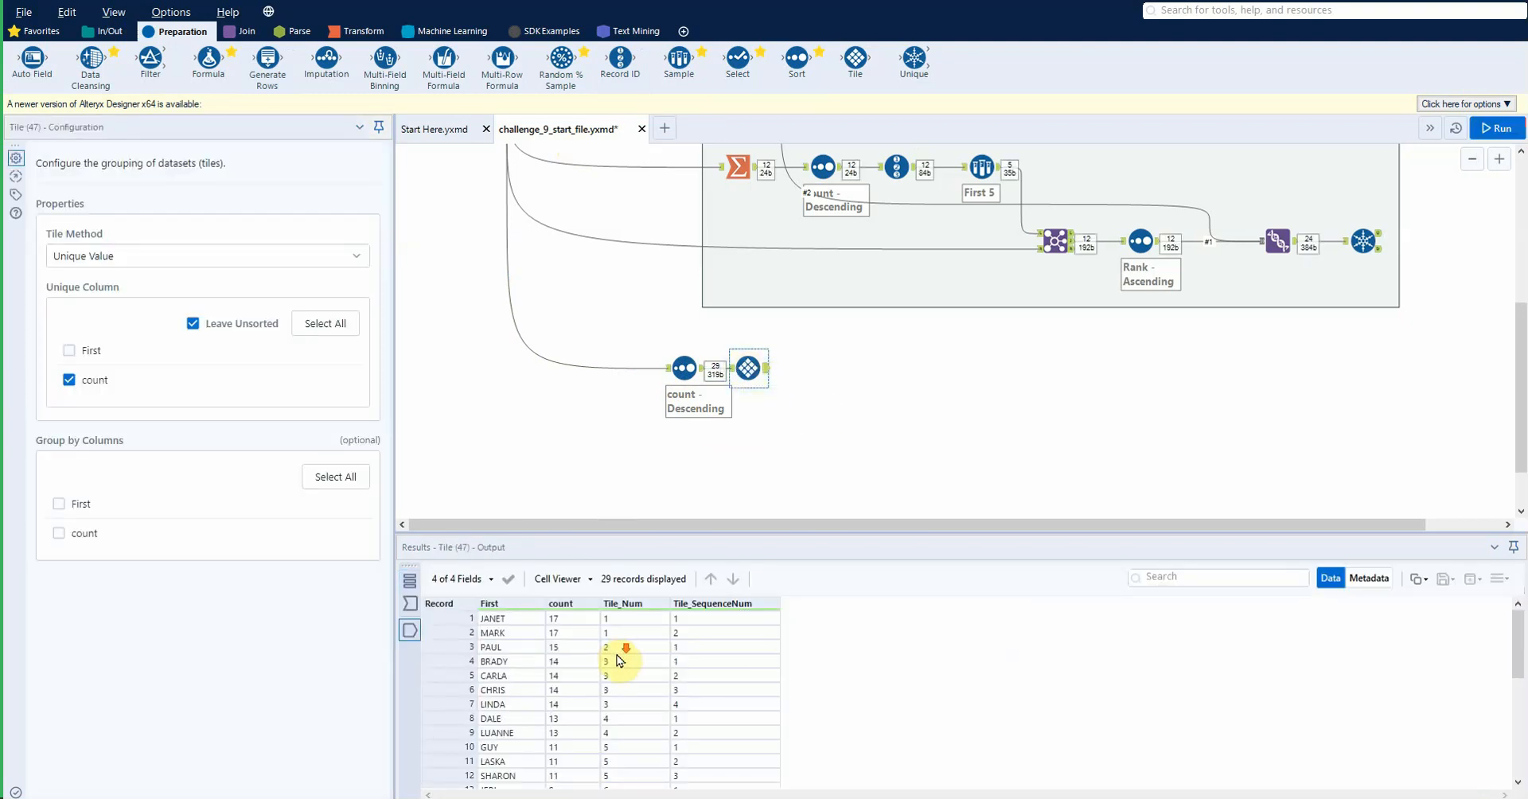
{"action": "scroll", "coordinate": [637, 692], "scroll_direction": "down", "scroll_amount": 3}
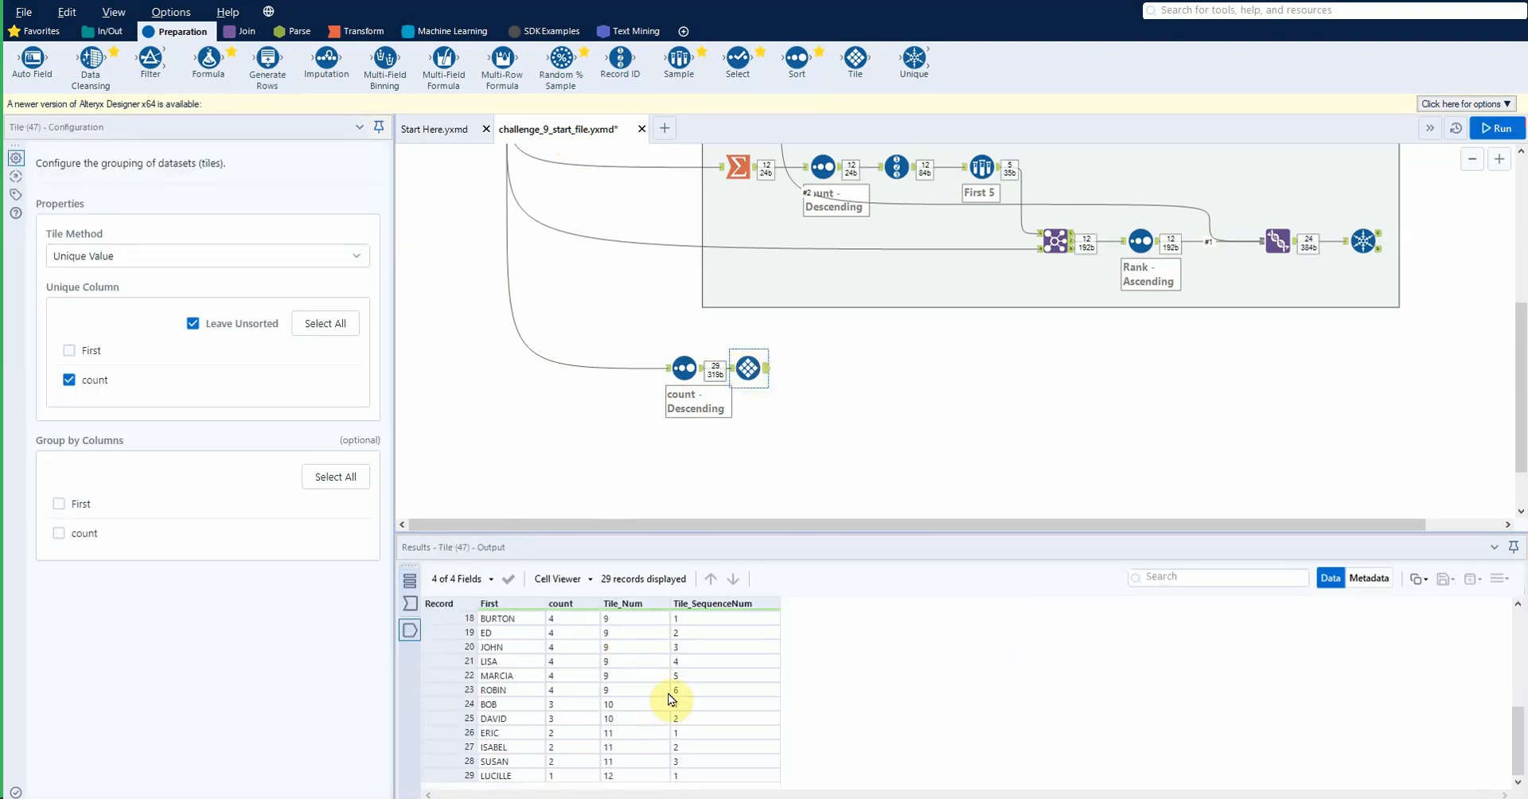
{"action": "left_click", "coordinate": [667, 606]}
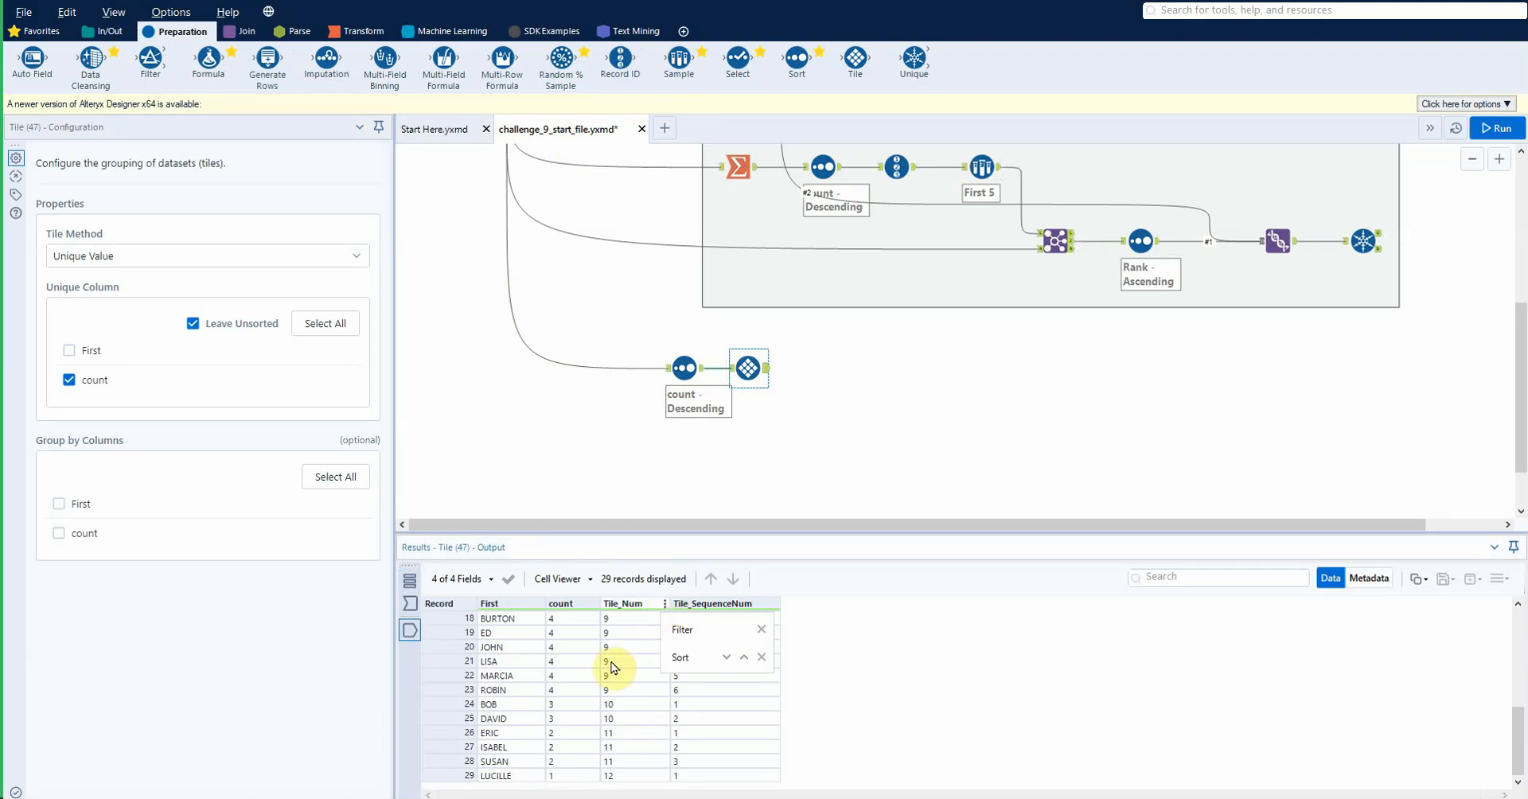
{"action": "scroll", "coordinate": [620, 675], "scroll_direction": "up", "scroll_amount": 6}
{"action": "left_click", "coordinate": [909, 756]}
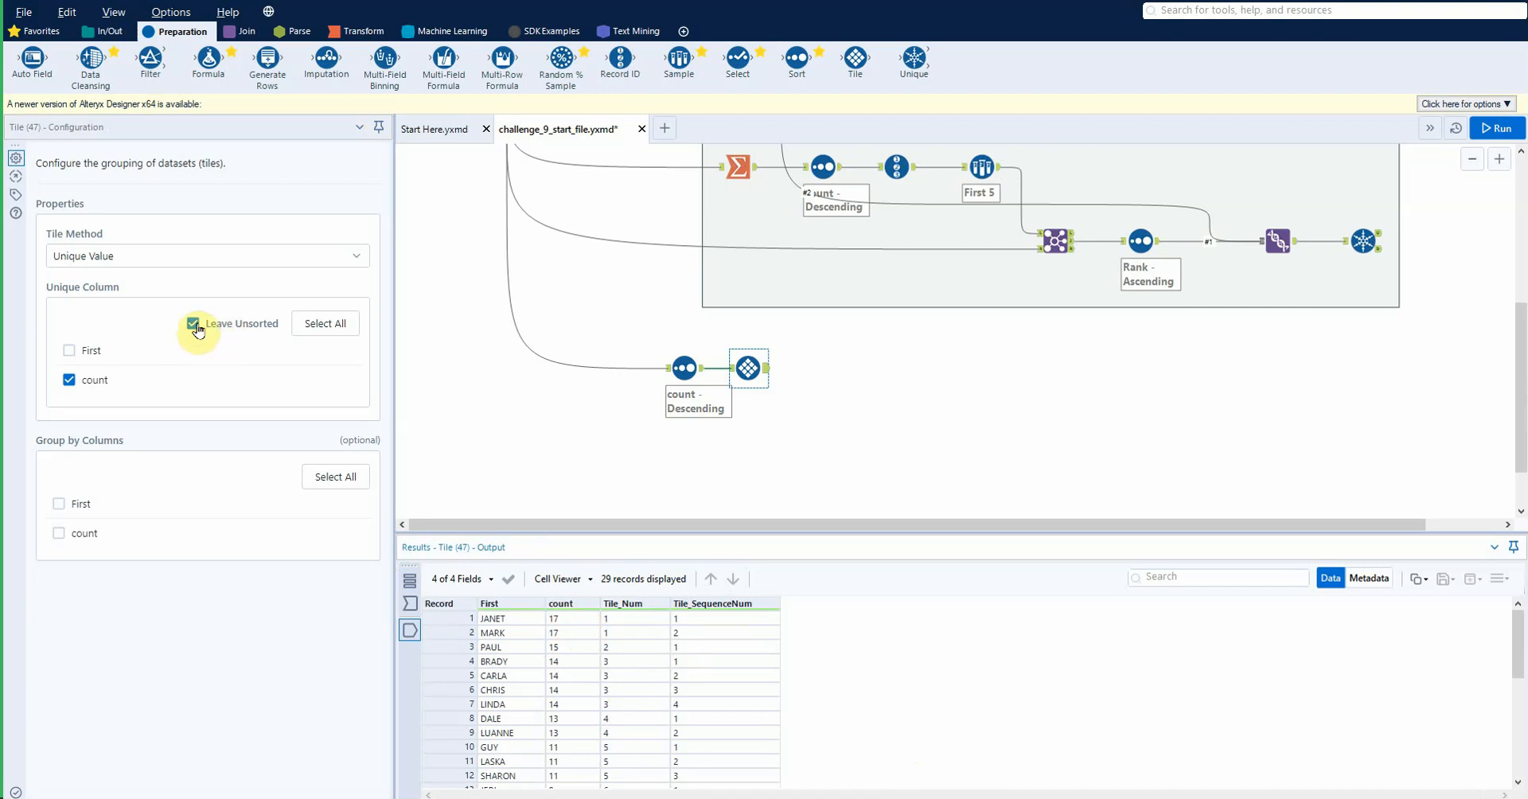
Step: Compare the Sort tool's input with the Tile tool's input and output records
{"action": "left_click", "coordinate": [682, 370]}
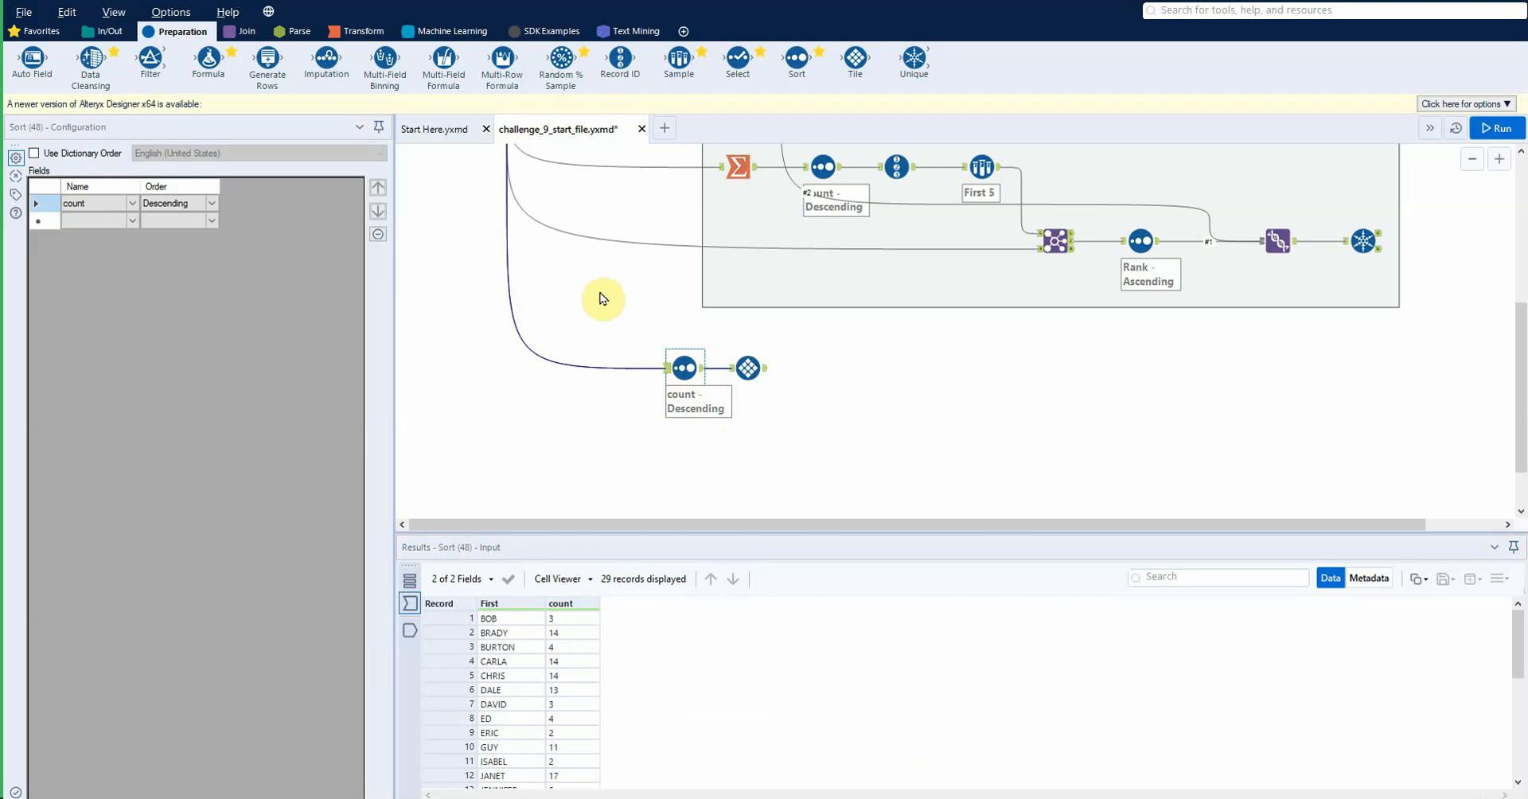
{"action": "left_click", "coordinate": [748, 368]}
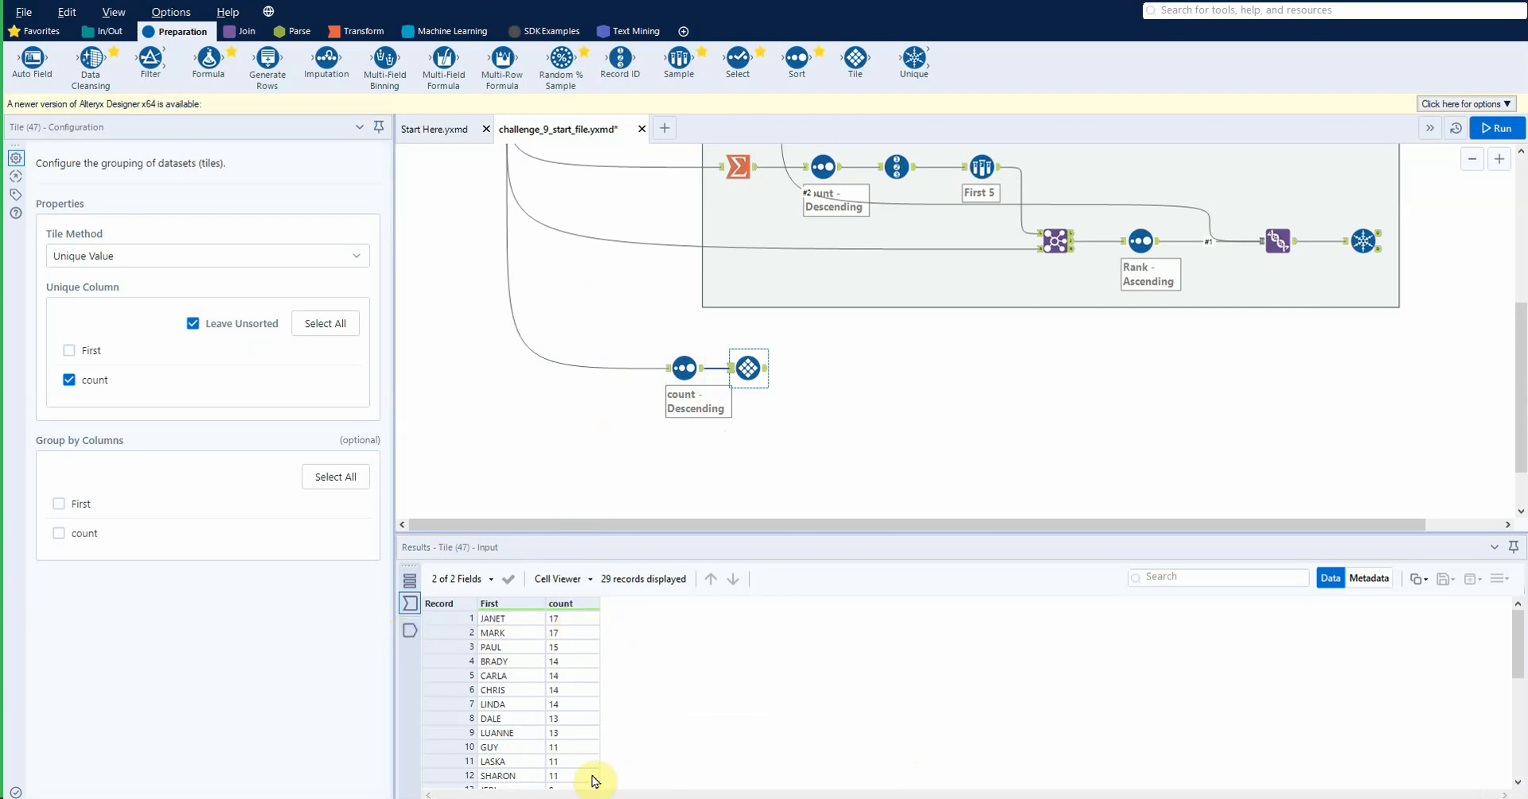
{"action": "left_click", "coordinate": [412, 630]}
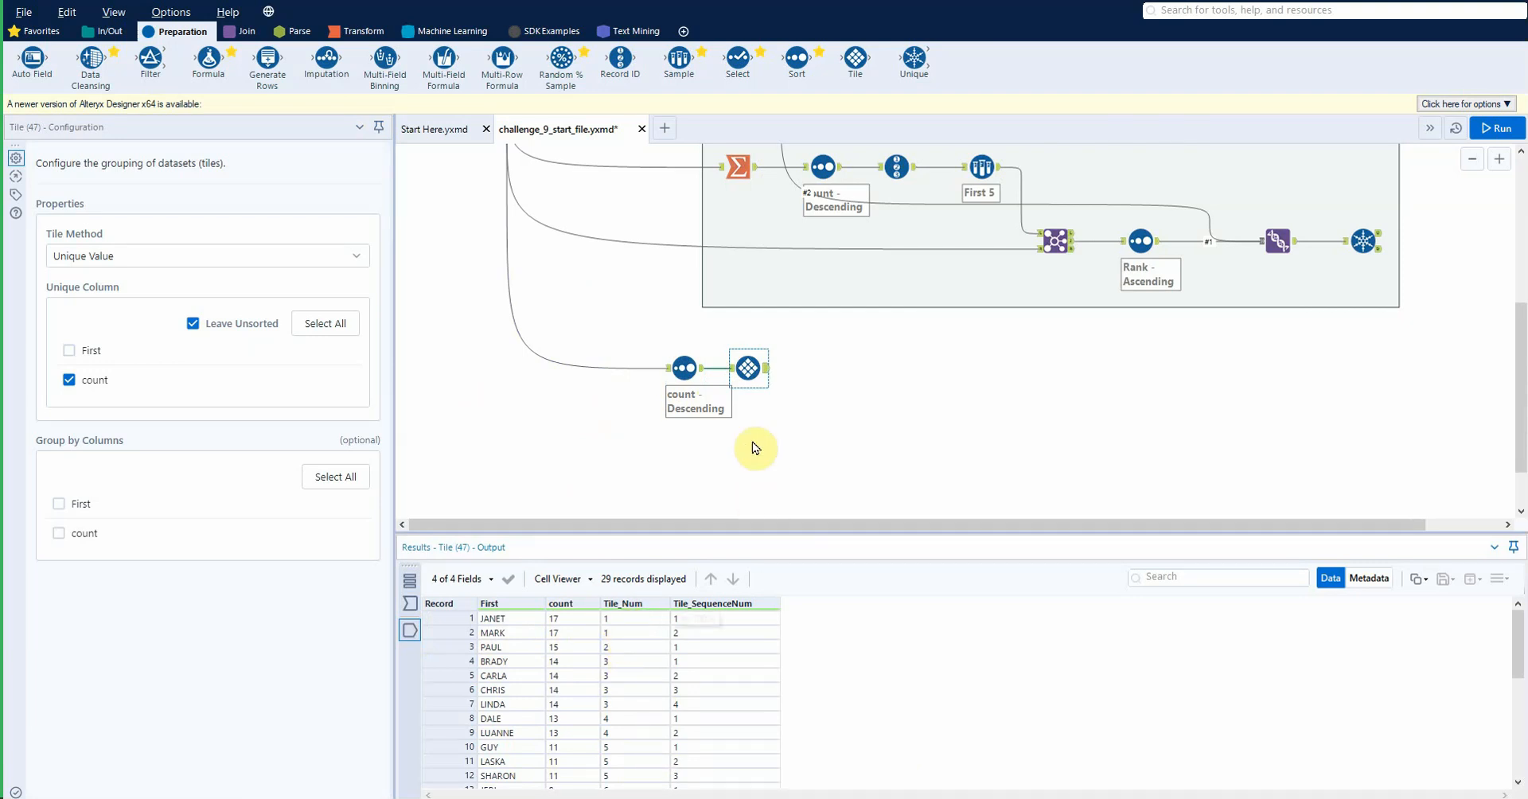
Step: Shift the Tile tool slightly away from the Sort tool and place a new Text Input tool below it
{"action": "left_click_drag", "start_coordinate": [752, 373], "coordinate": [775, 376]}
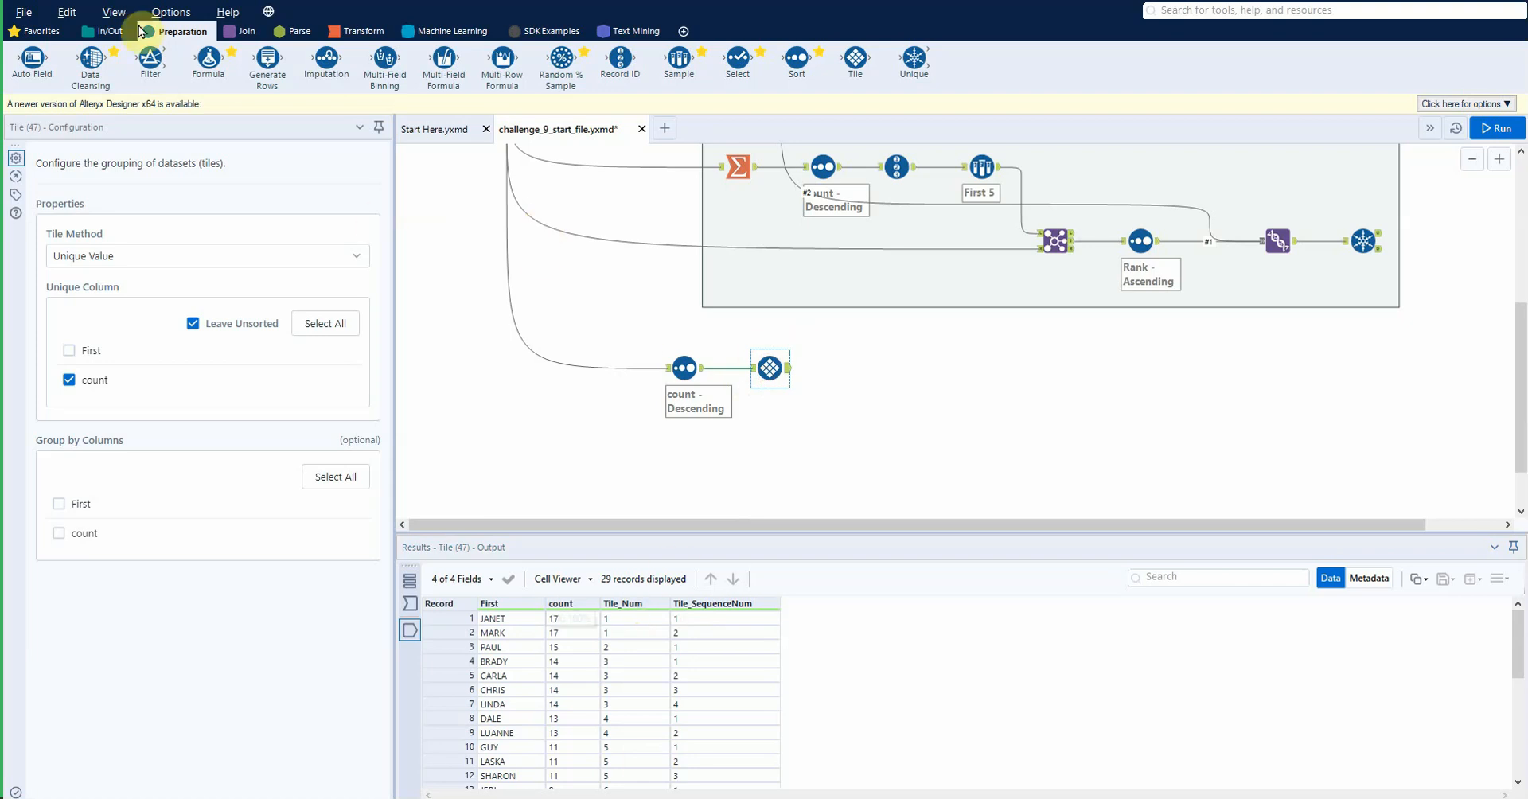
{"action": "left_click", "coordinate": [107, 31]}
{"action": "left_click_drag", "start_coordinate": [384, 60], "coordinate": [763, 452]}
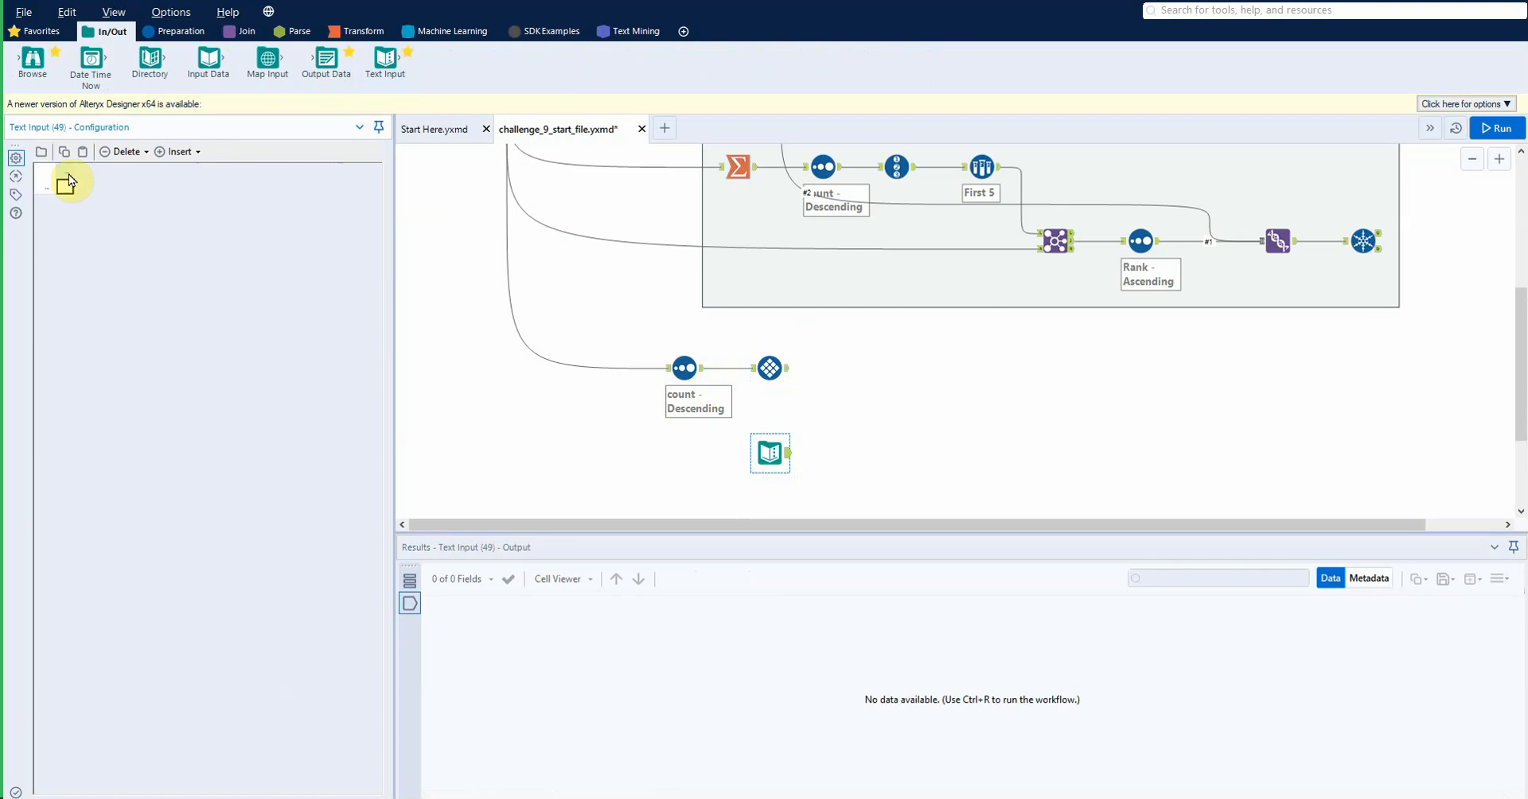
Step: Fill the new Text Input with a Rank column holding the values 1 to 5, and run the workflow
{"action": "type", "text": "Rank"}
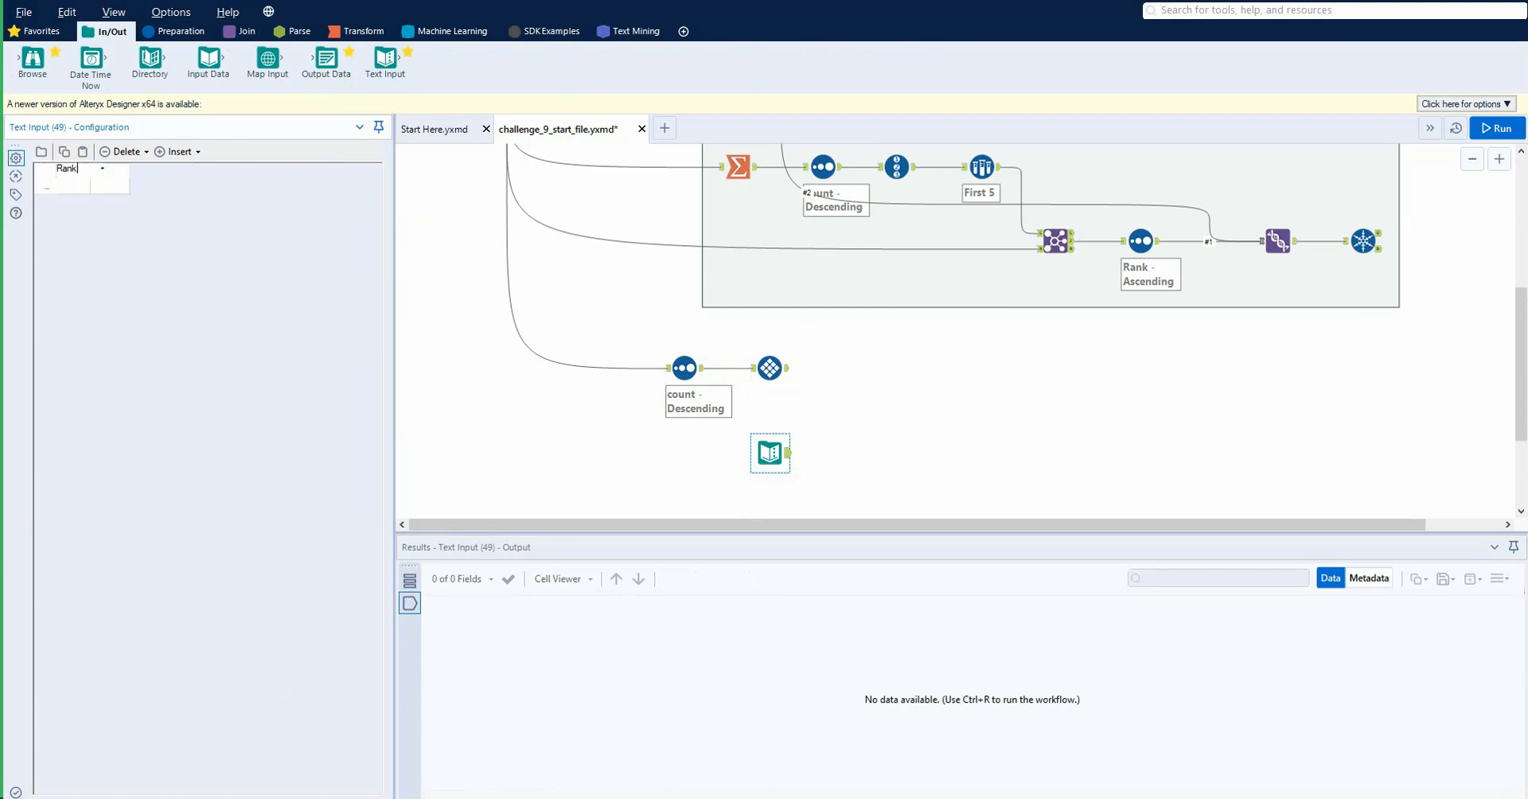
{"action": "left_click", "coordinate": [71, 188]}
{"action": "type", "text": "1"}
{"action": "key", "text": "Return"}
{"action": "type", "text": "2"}
{"action": "key", "text": "Return"}
{"action": "type", "text": "3"}
{"action": "key", "text": "Return"}
{"action": "type", "text": "4"}
{"action": "key", "text": "Return"}
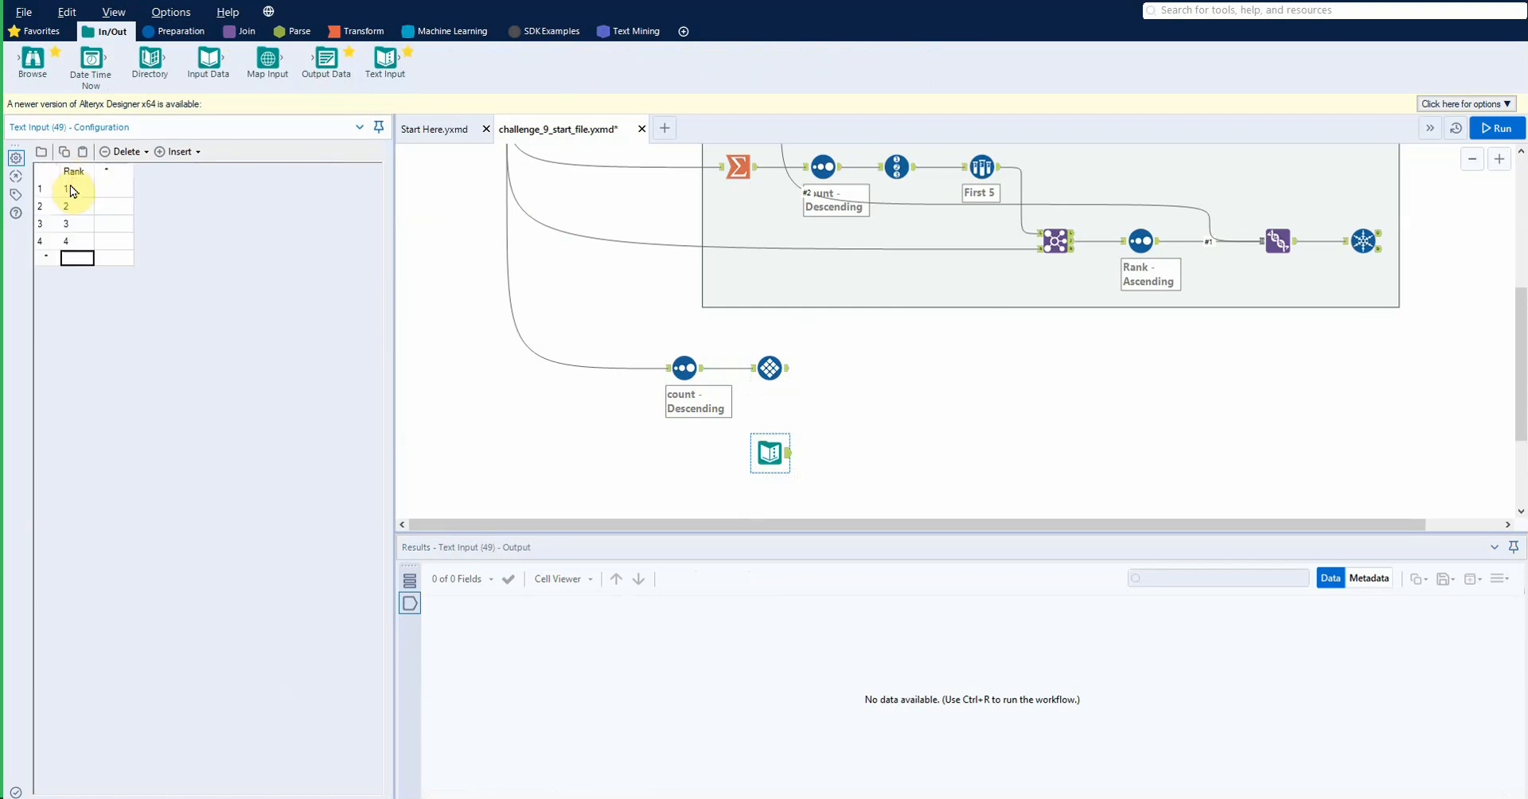
{"action": "type", "text": "5"}
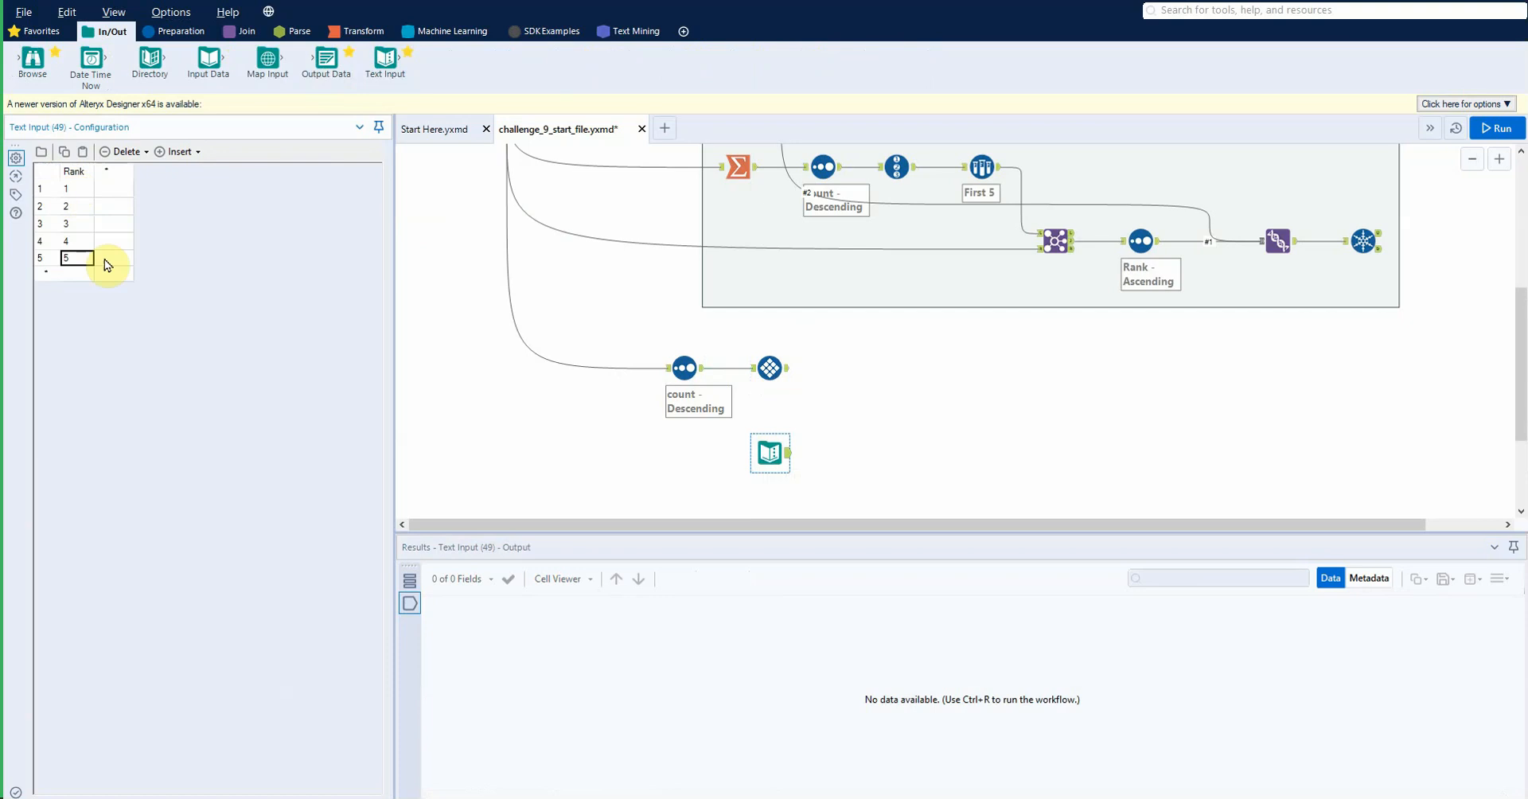
{"action": "left_click", "coordinate": [804, 444]}
{"action": "key", "text": "ctrl+r"}
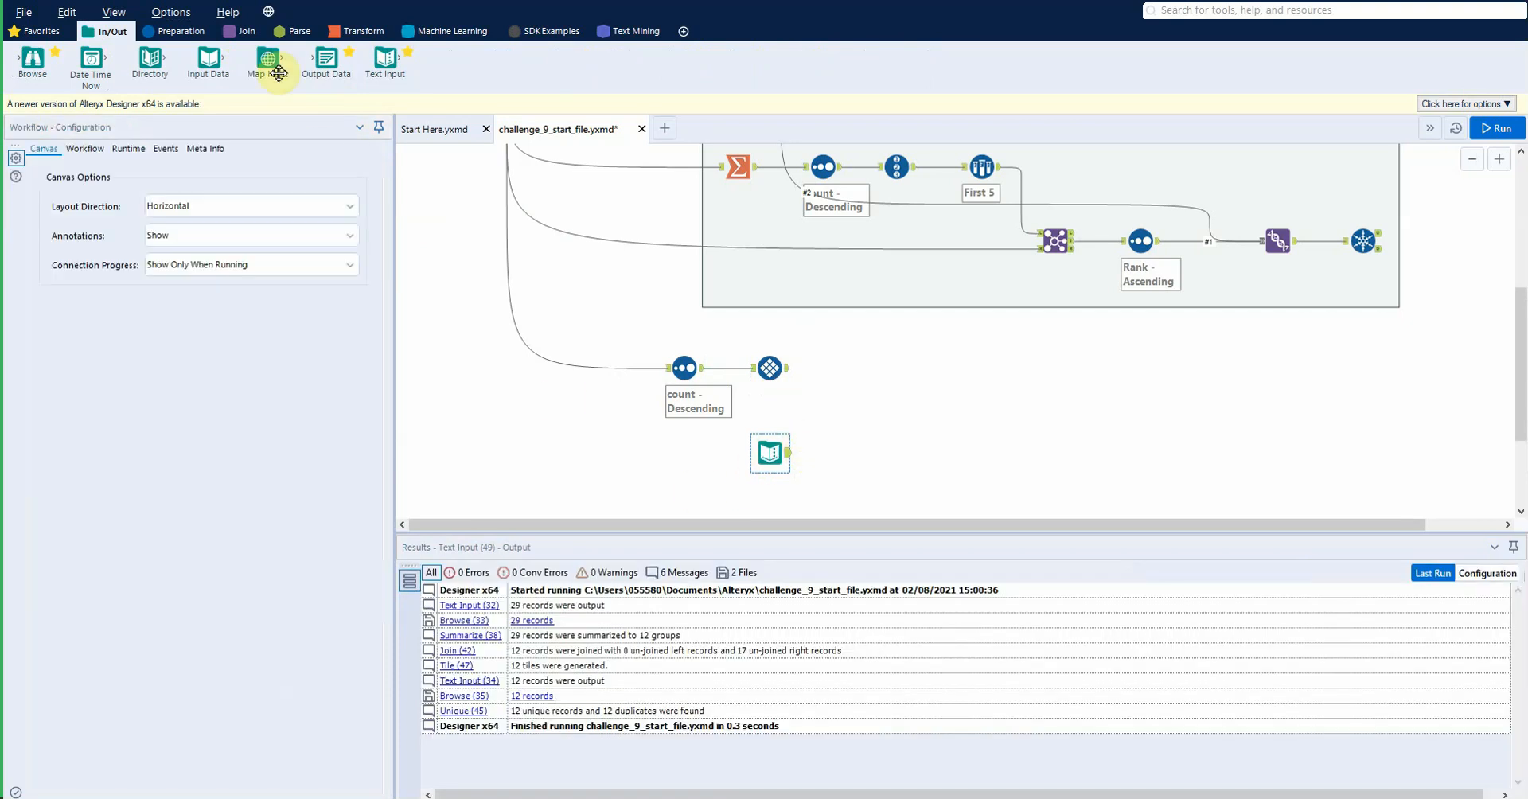
Step: Add a Join tool after the Tile tool and connect the new Text Input to its right input
{"action": "left_click", "coordinate": [238, 32]}
{"action": "left_click_drag", "start_coordinate": [207, 57], "coordinate": [865, 378]}
{"action": "left_click_drag", "start_coordinate": [788, 451], "coordinate": [847, 389]}
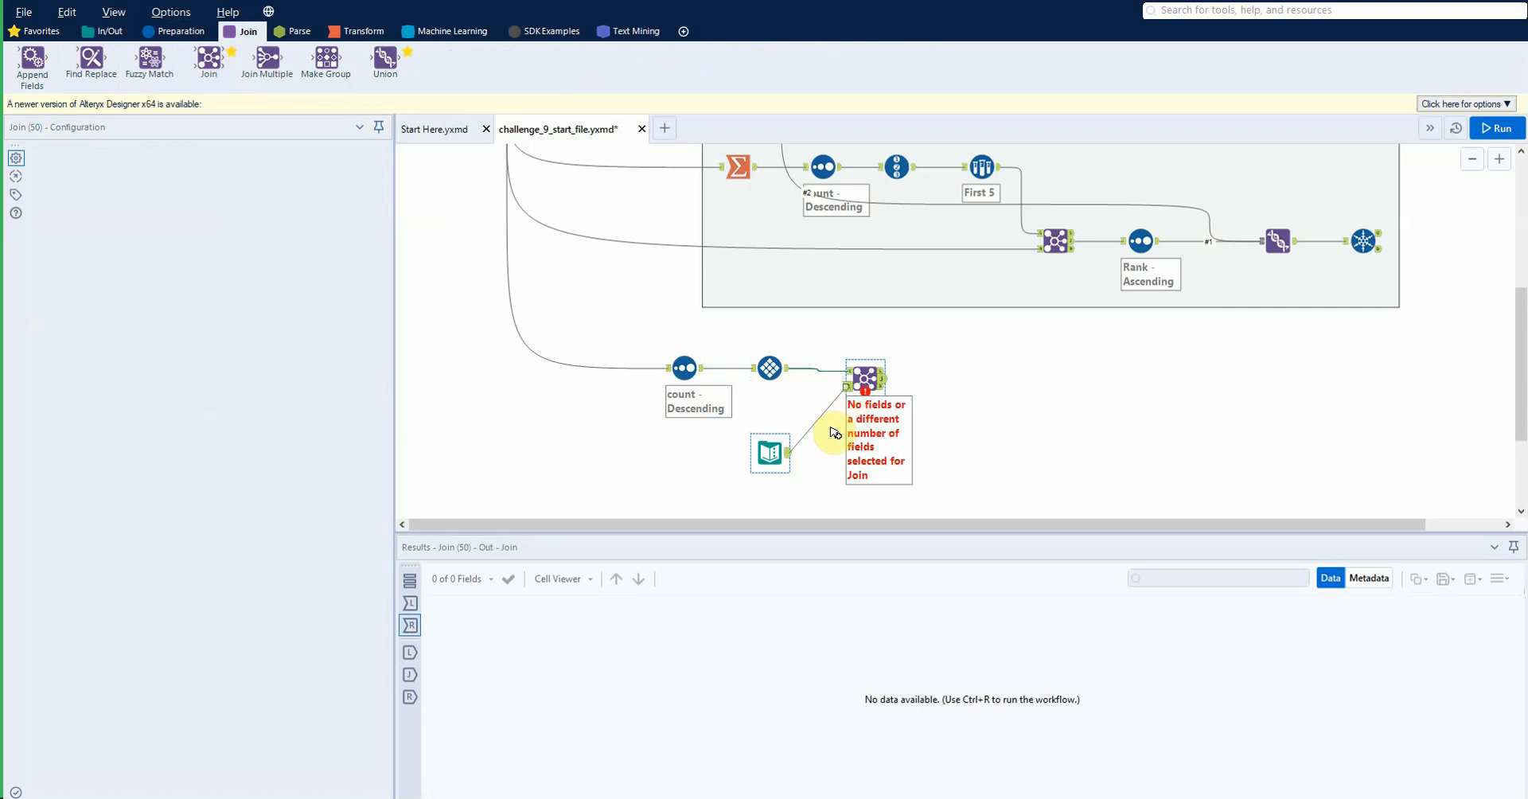
Step: Configure the Join tool to match Tile_Num from the left input with Rank from the right input
{"action": "left_click", "coordinate": [152, 211]}
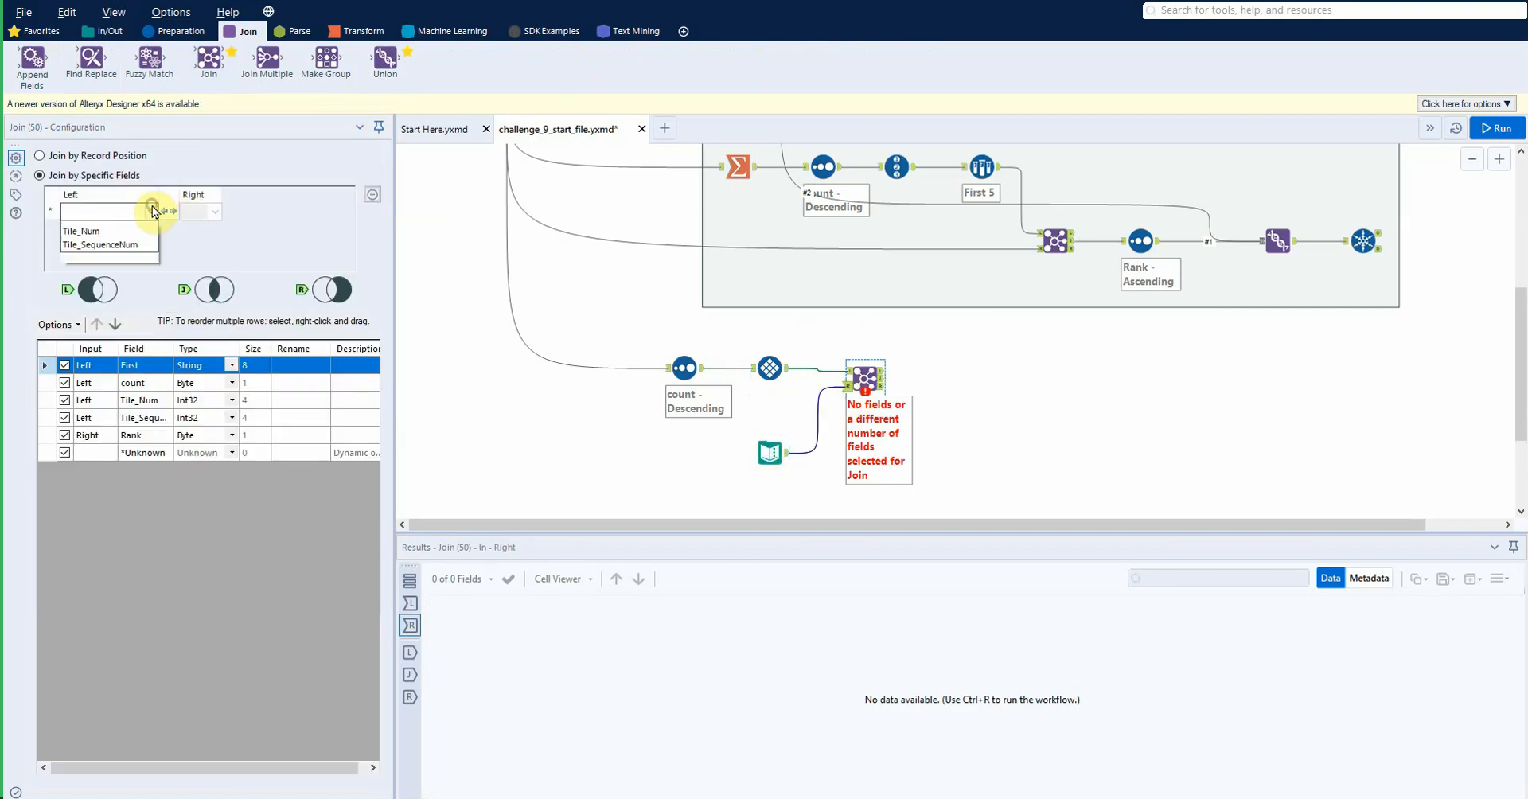
{"action": "left_click", "coordinate": [140, 235]}
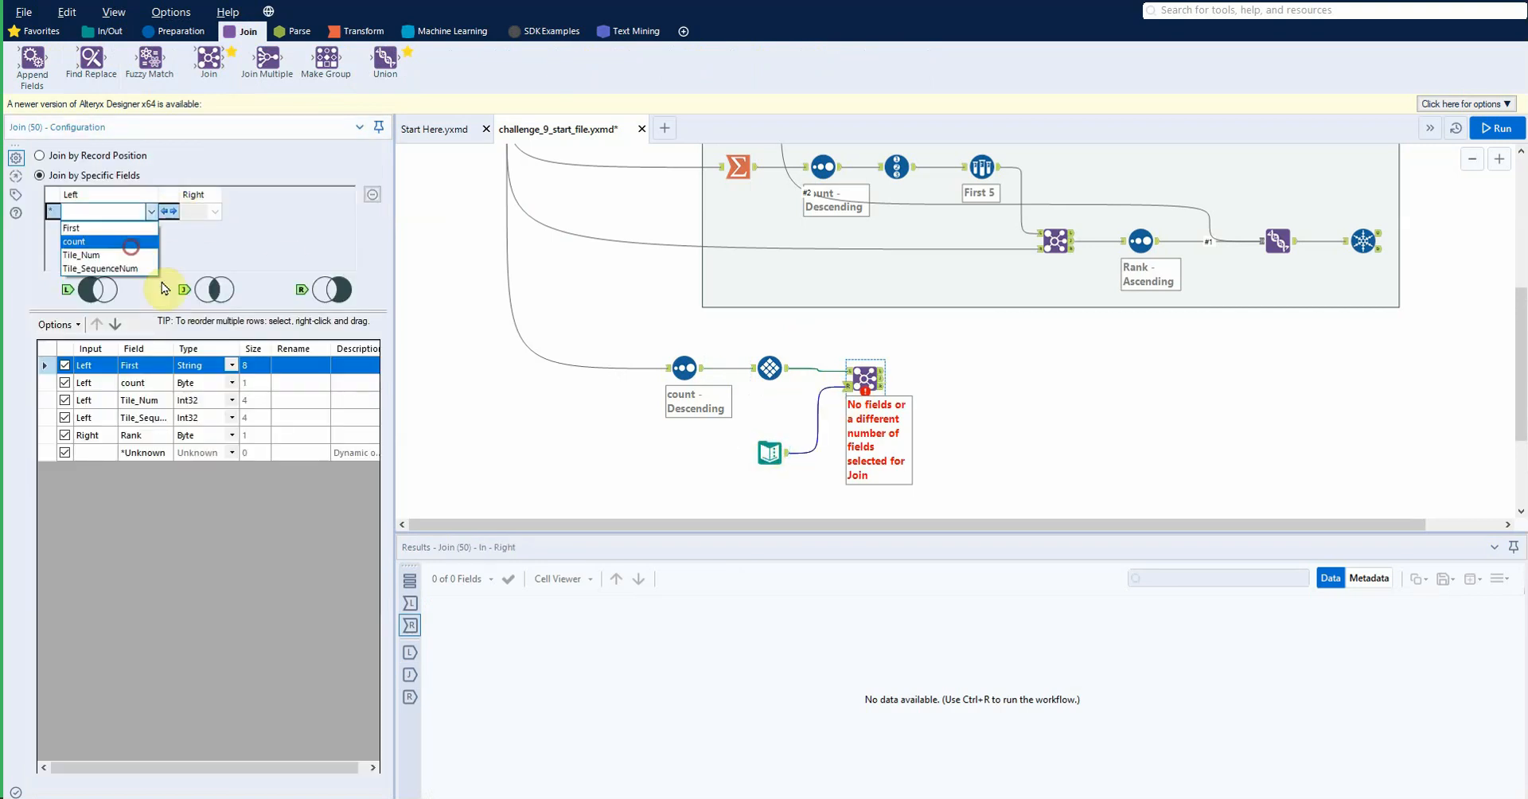
{"action": "left_click", "coordinate": [410, 602]}
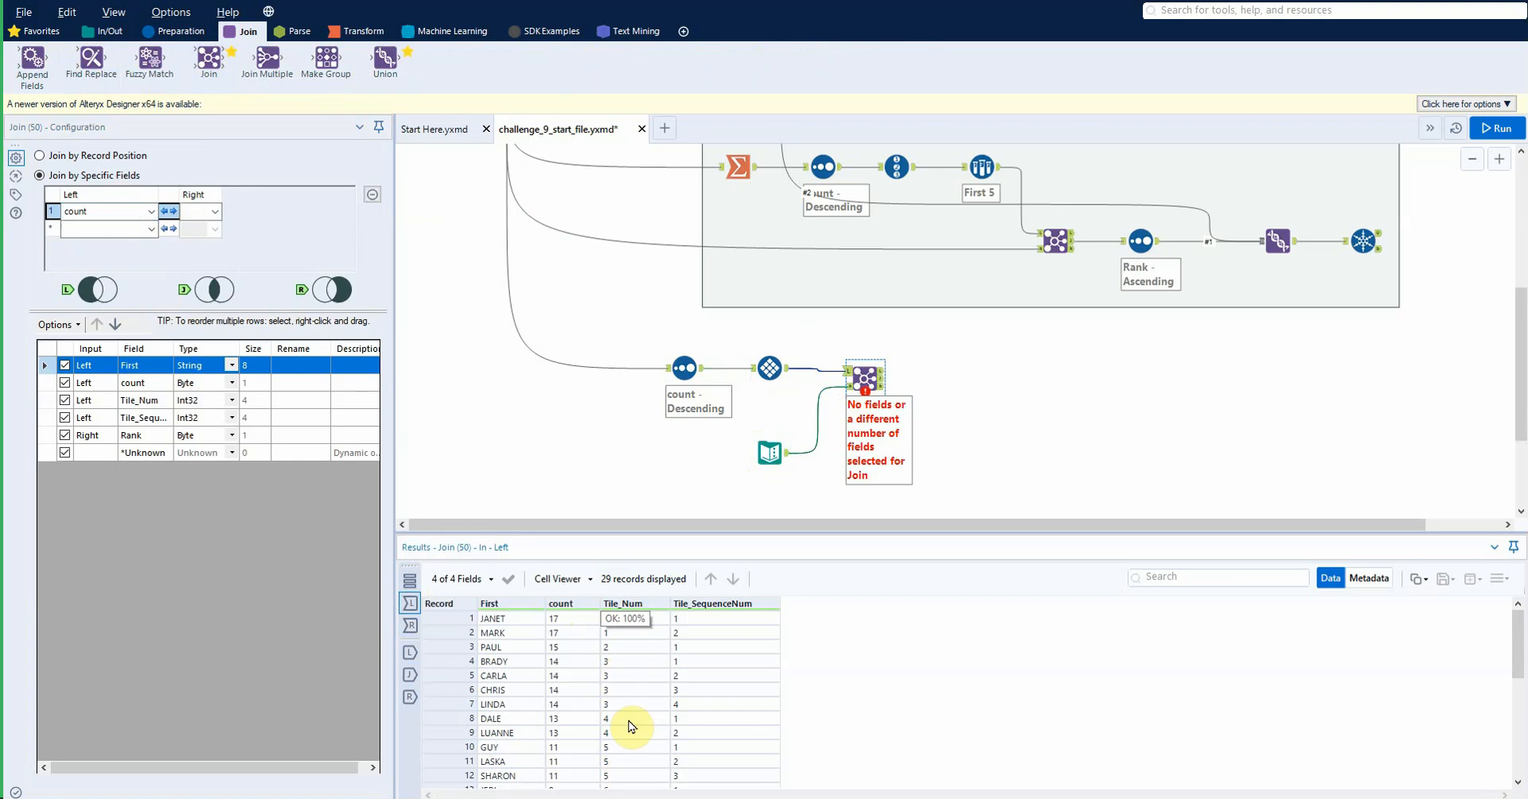
{"action": "left_click", "coordinate": [149, 211]}
{"action": "left_click", "coordinate": [116, 232]}
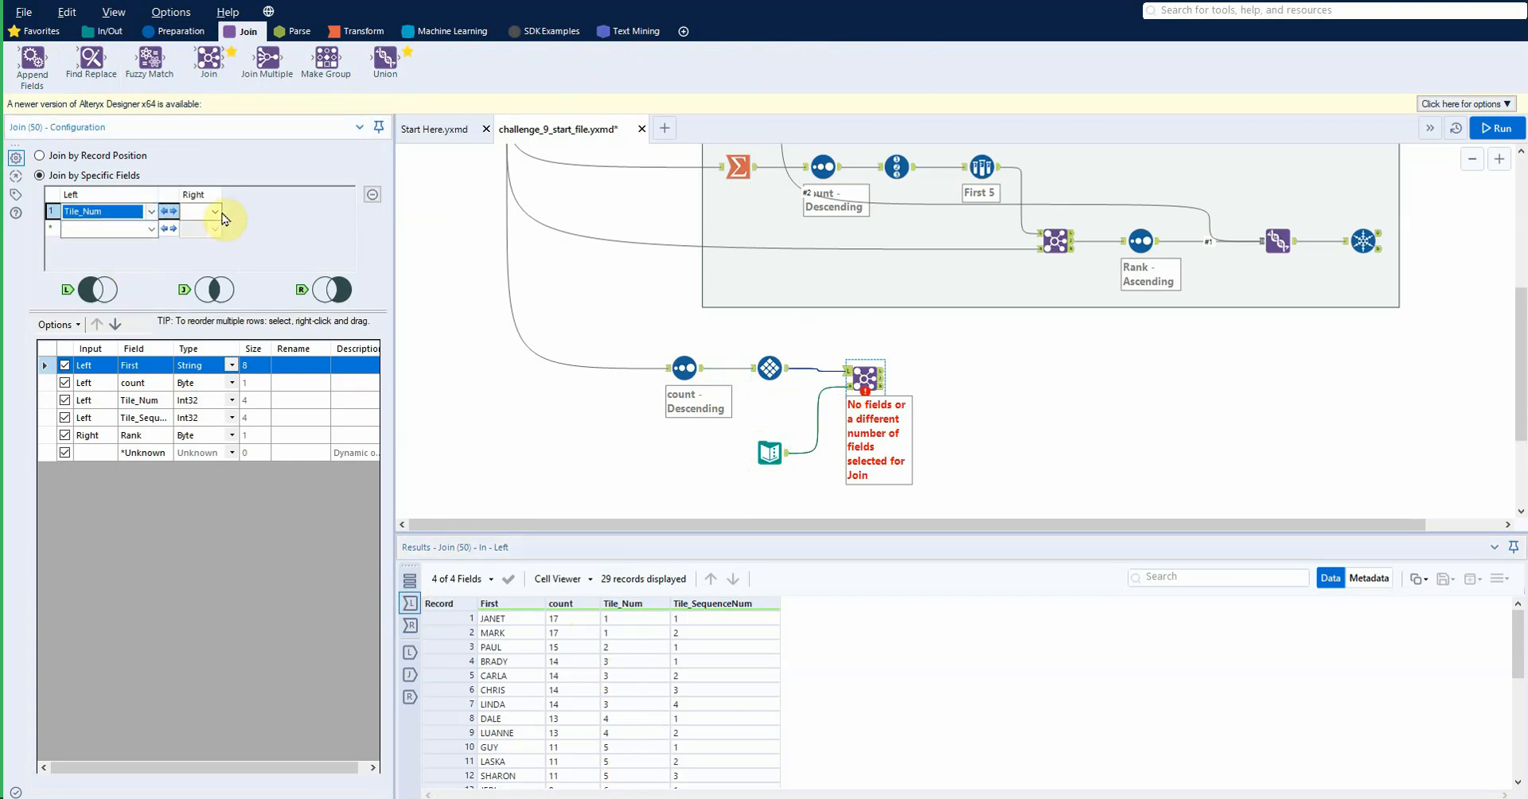
{"action": "left_click", "coordinate": [217, 223]}
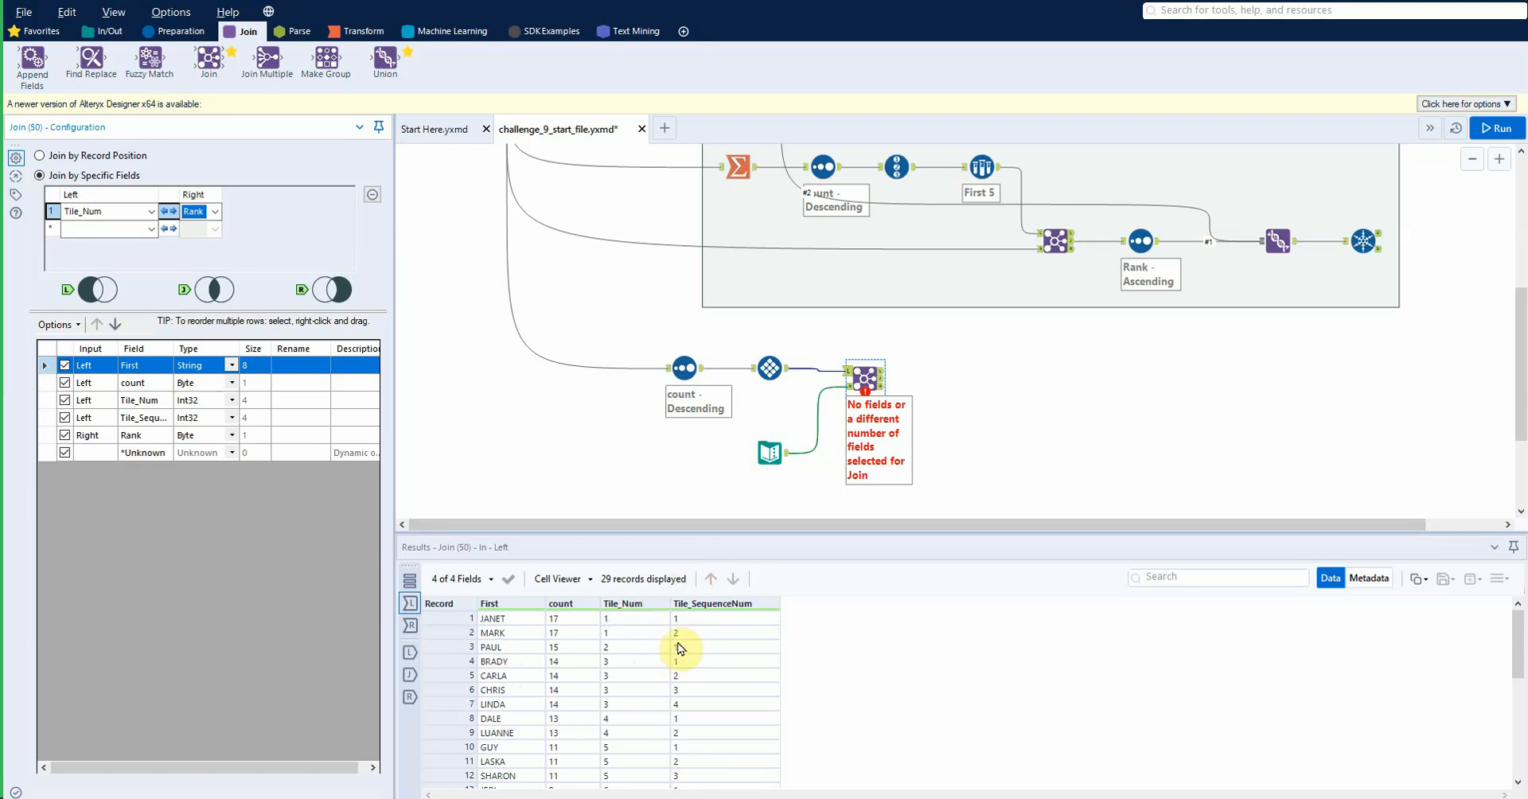
Step: Exclude Tile_Num and Tile_SequenceNum from the Join output, run the workflow, and view the joined records
{"action": "left_click", "coordinate": [768, 368]}
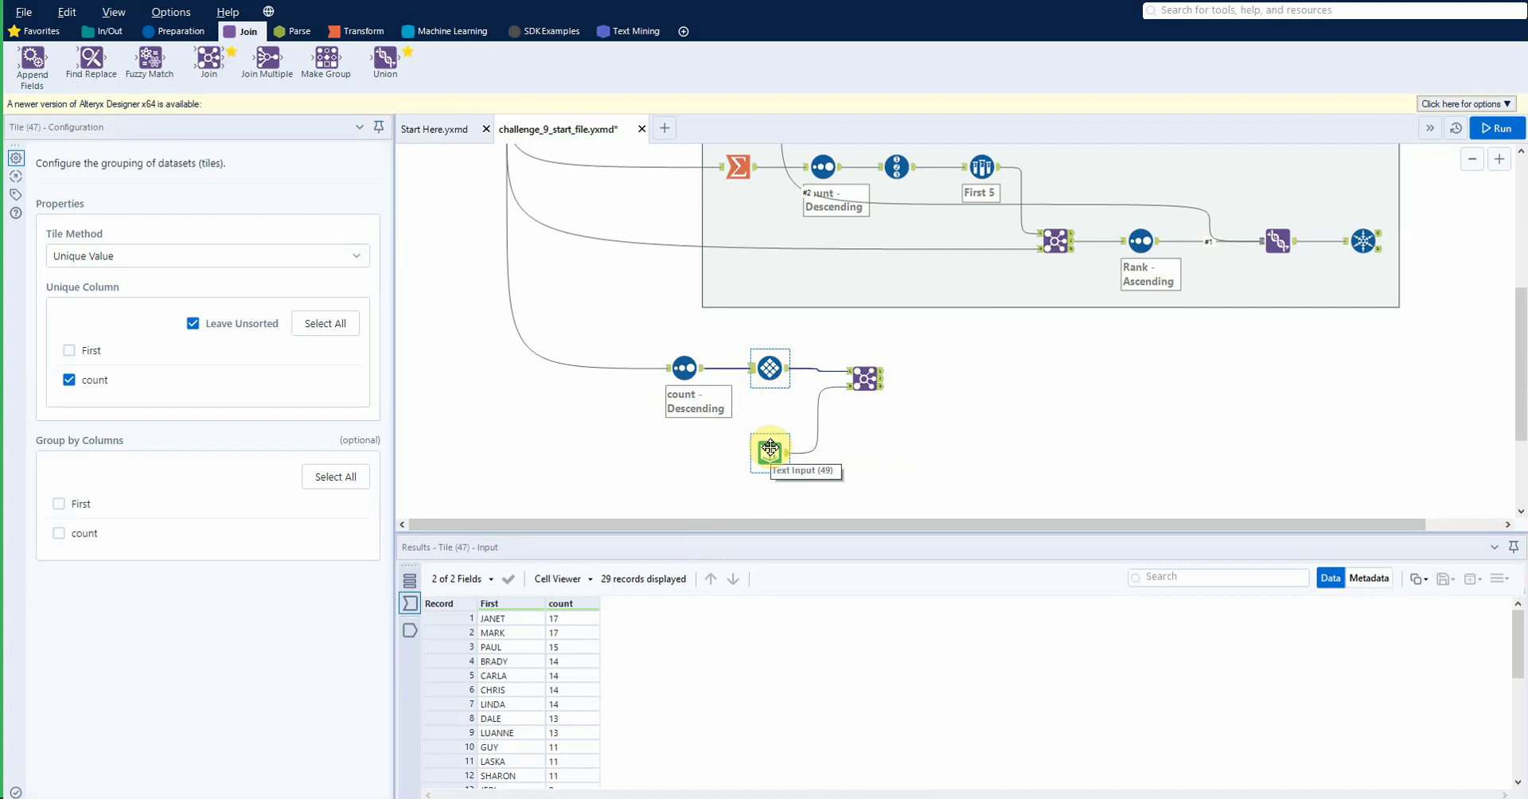
{"action": "left_click", "coordinate": [770, 448]}
{"action": "left_click", "coordinate": [864, 377]}
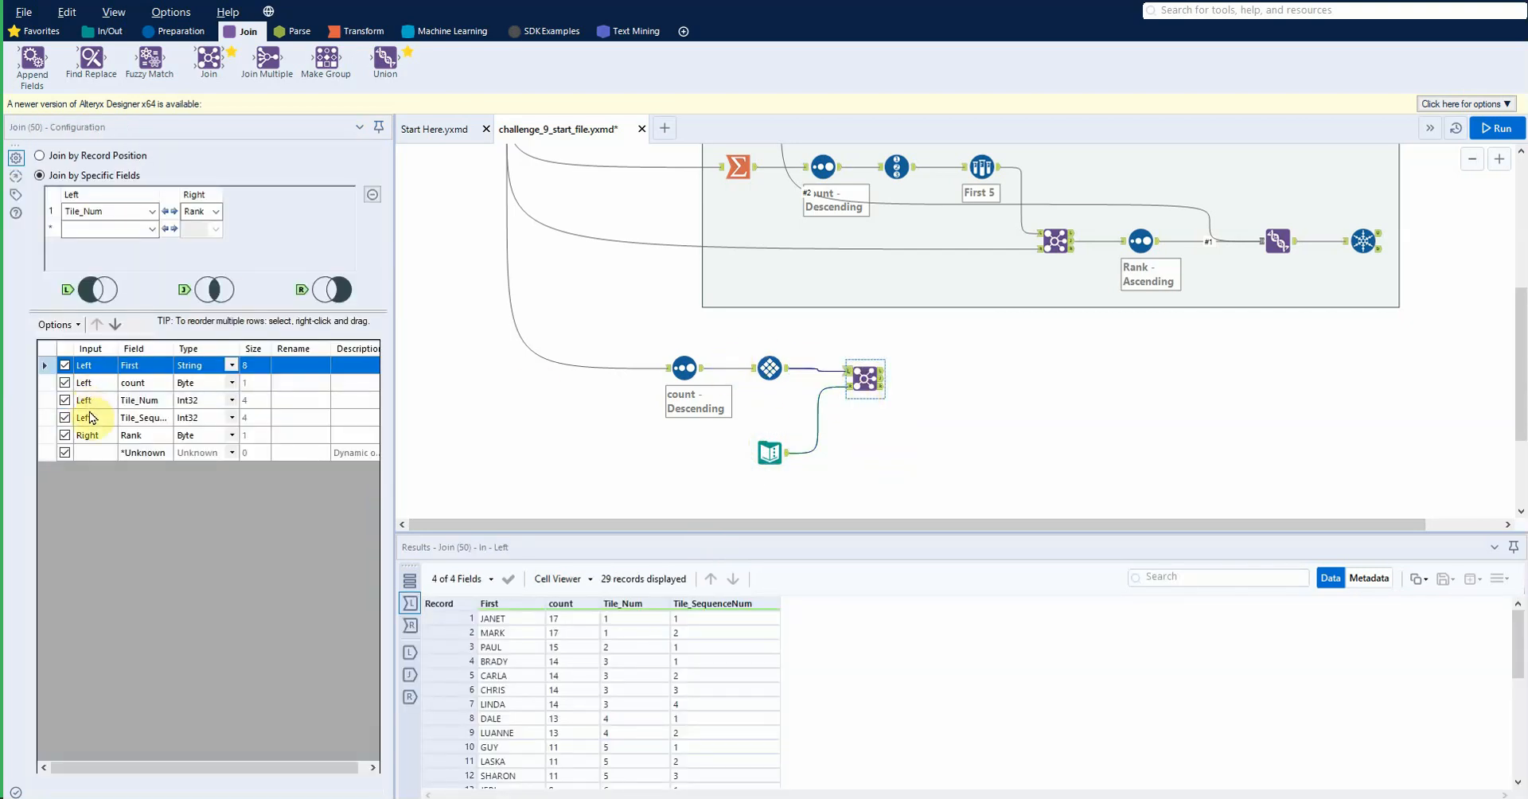
{"action": "left_click", "coordinate": [65, 400]}
{"action": "left_click", "coordinate": [65, 418]}
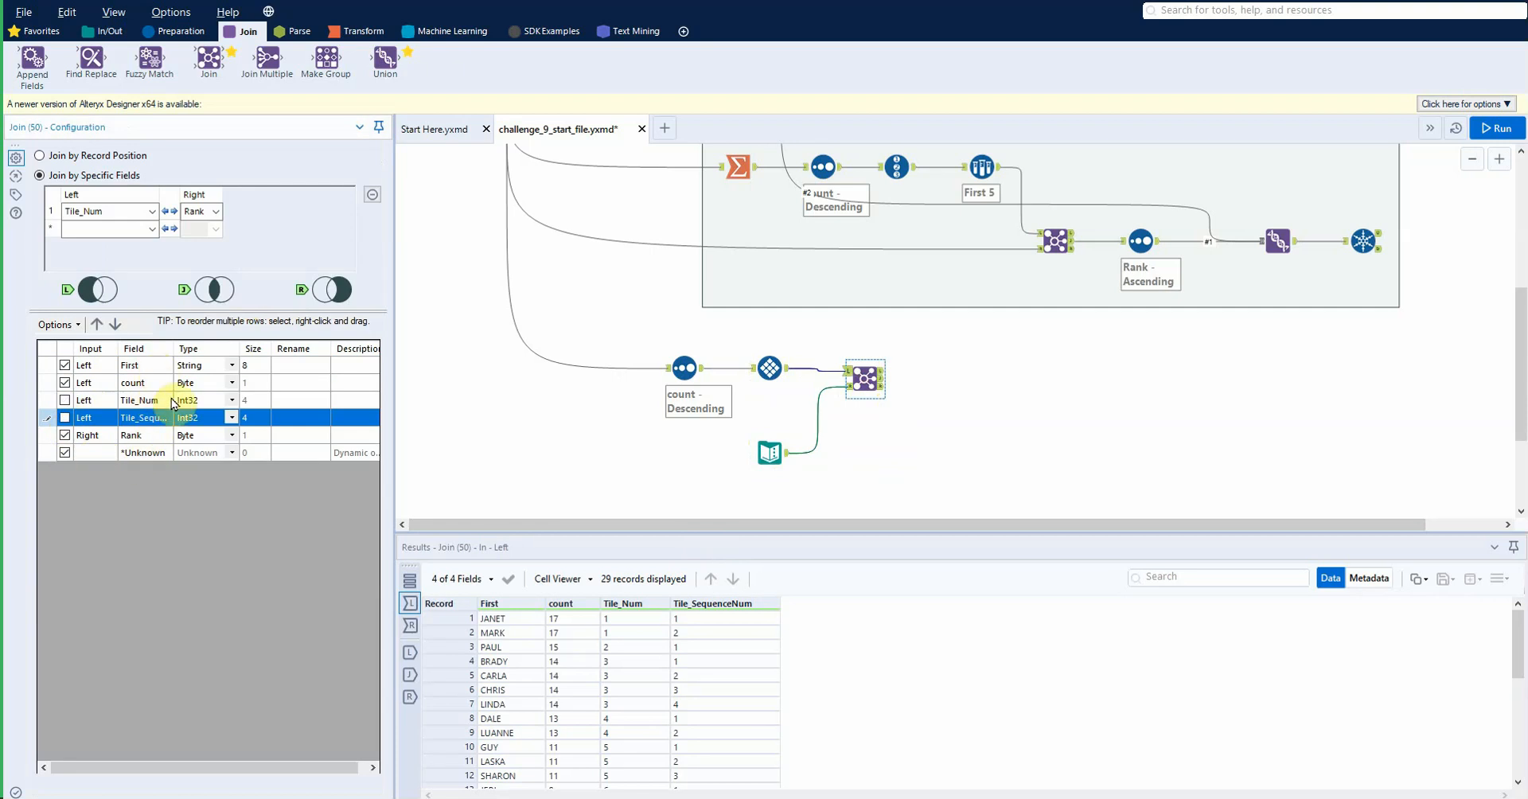
{"action": "key", "text": "ctrl+r"}
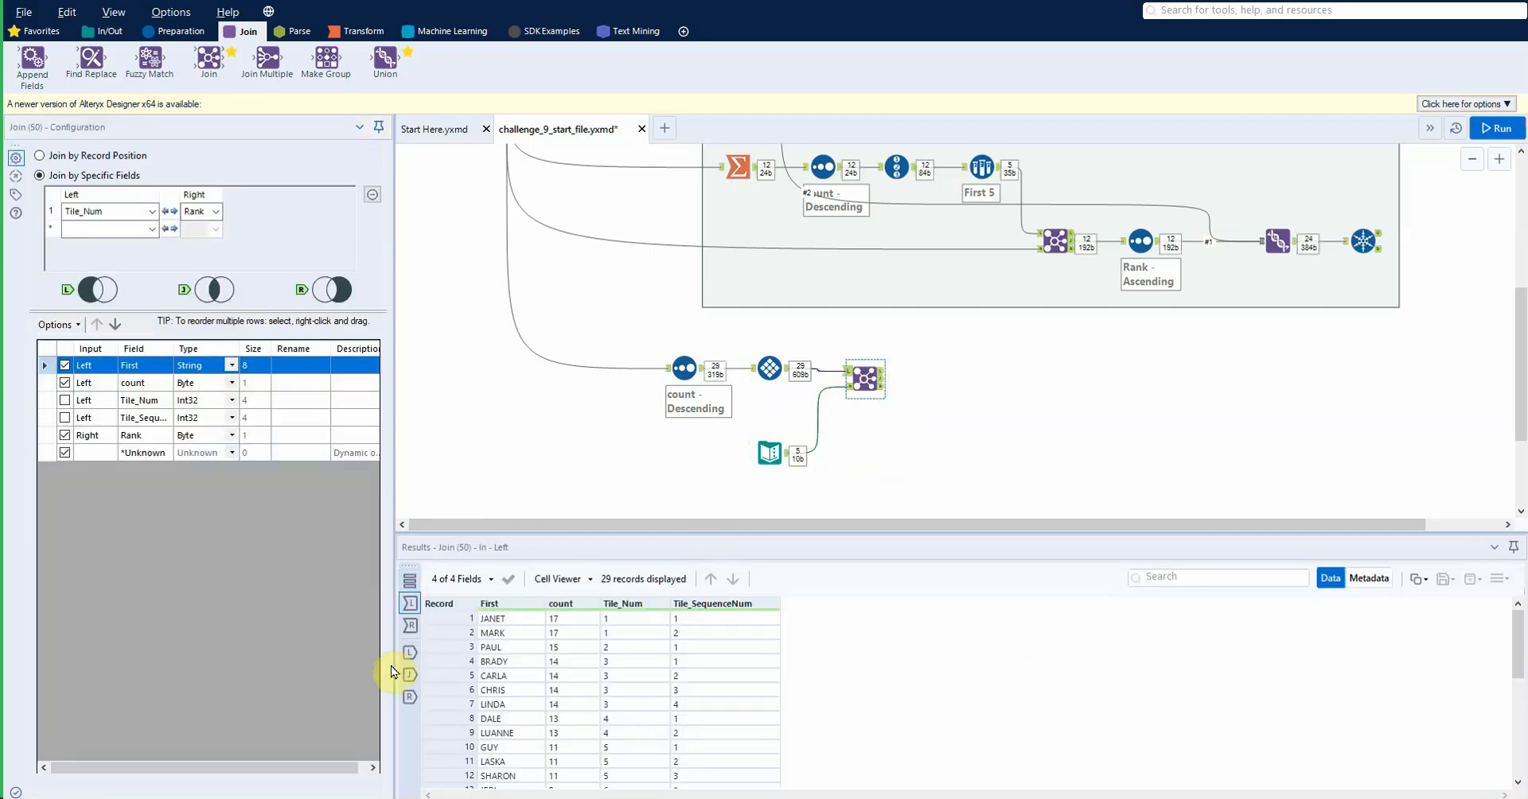
{"action": "left_click", "coordinate": [409, 674]}
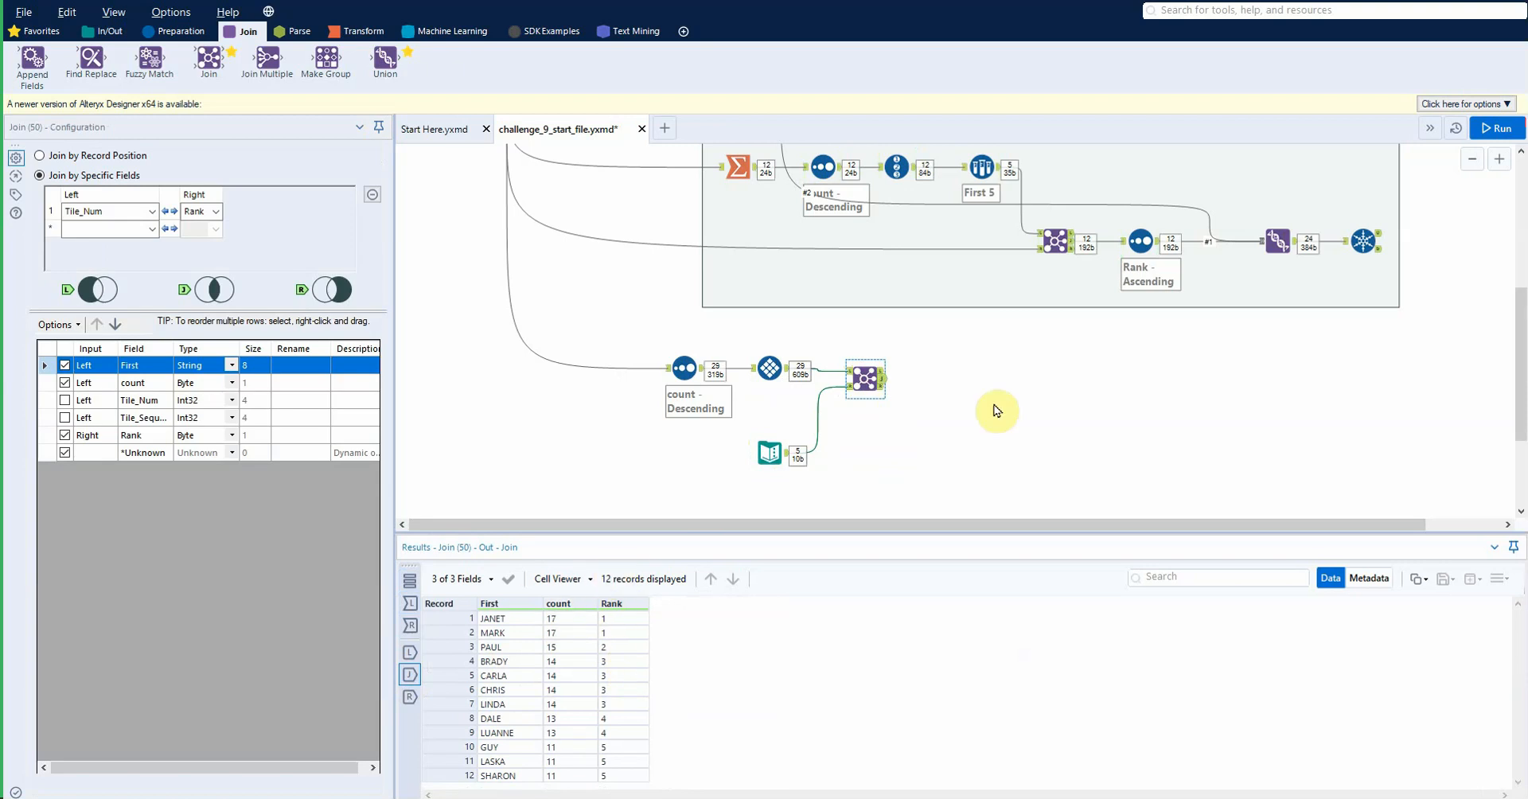
Step: Copy the Union and Unique tools from the container and paste them beyond the new Join tool
{"action": "scroll", "coordinate": [1409, 318], "scroll_direction": "up", "scroll_amount": 1}
{"action": "left_click_drag", "start_coordinate": [1442, 243], "coordinate": [1255, 360]}
{"action": "key", "text": "ctrl+c"}
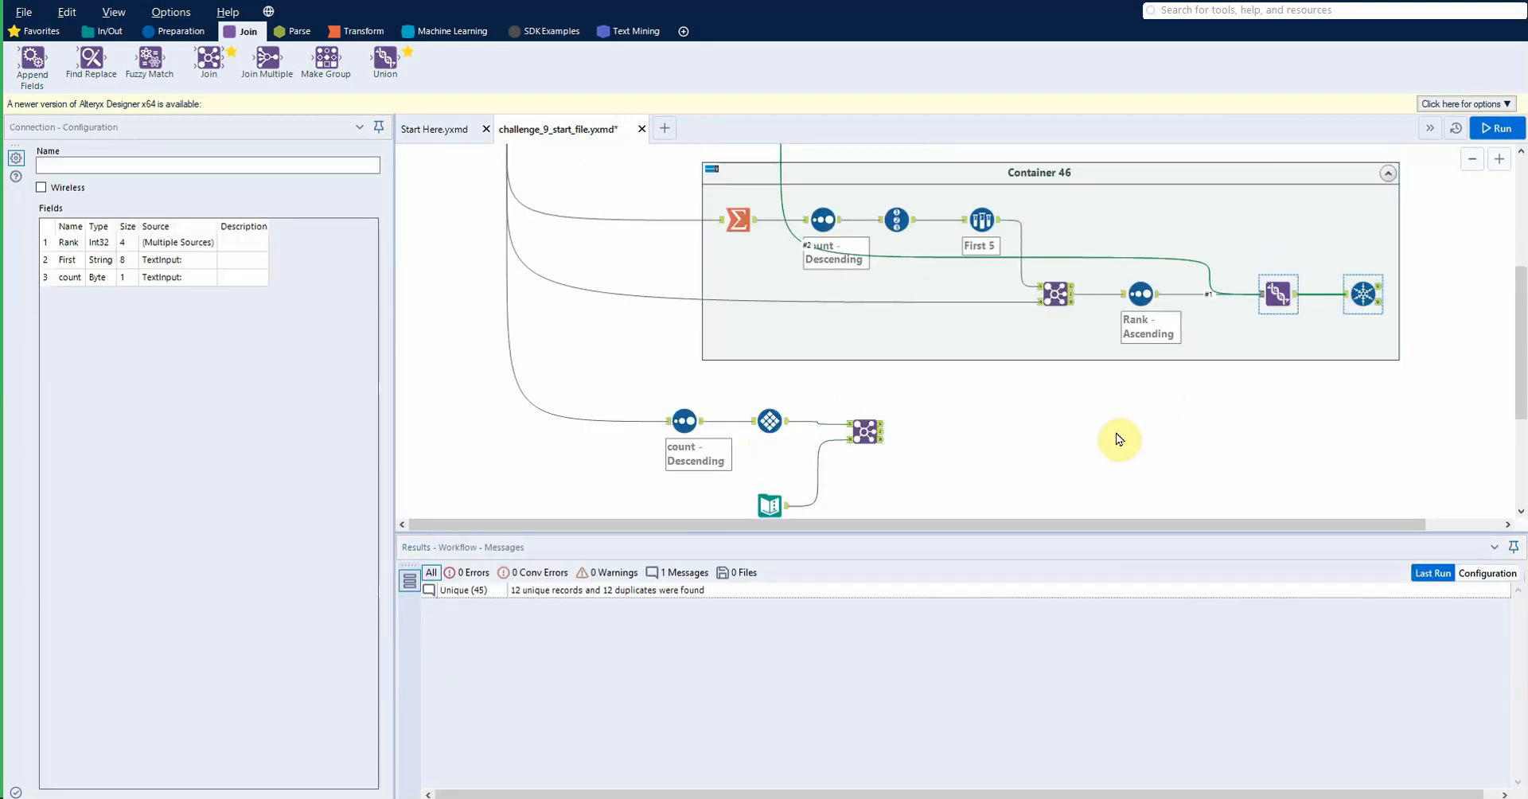
{"action": "right_click", "coordinate": [1115, 434]}
{"action": "left_click", "coordinate": [1156, 450]}
Step: Connect the Join tool's joined output and the expected-output Text Input to the pasted Union tool
{"action": "left_click_drag", "start_coordinate": [881, 433], "coordinate": [1125, 455]}
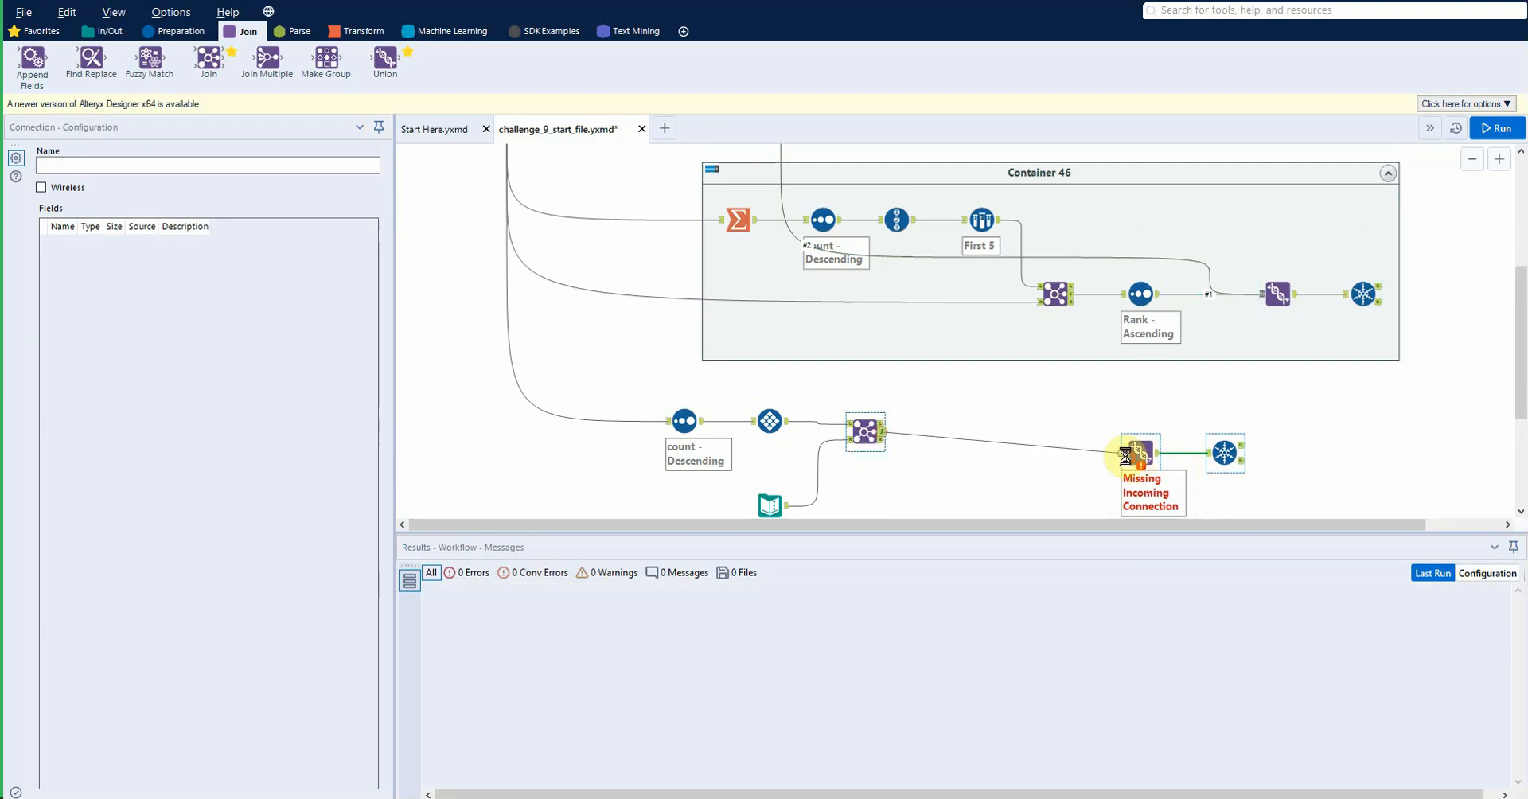
{"action": "scroll", "coordinate": [1080, 407], "scroll_direction": "up", "scroll_amount": 3}
{"action": "left_click_drag", "start_coordinate": [757, 243], "coordinate": [1137, 442]}
{"action": "left_click", "coordinate": [1141, 447]}
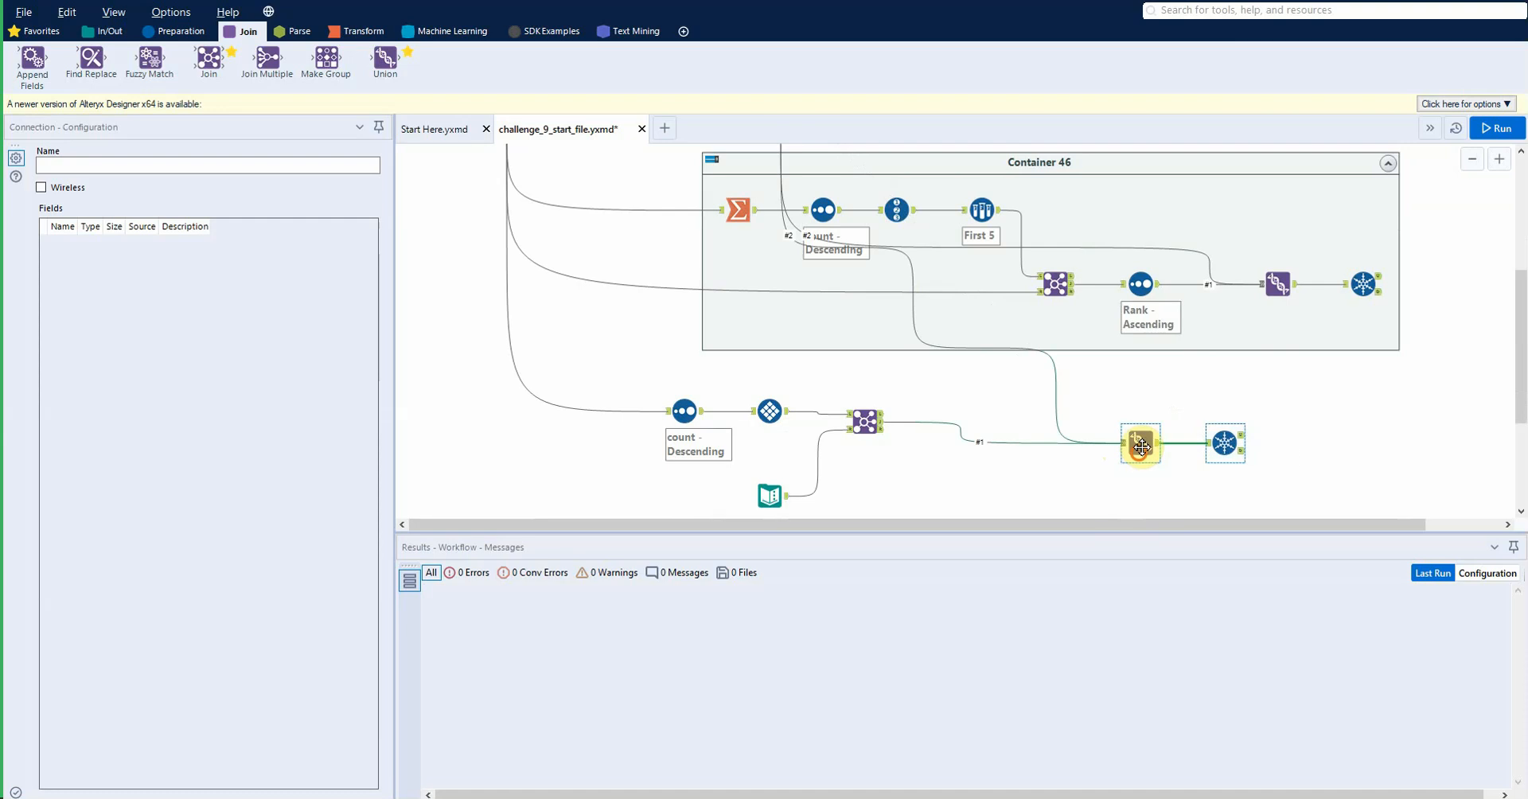
Step: Align the pasted Union and Unique tools with the Join tool, run the workflow, and open the Unique tool's results
{"action": "left_click_drag", "start_coordinate": [1155, 432], "coordinate": [1175, 412]}
{"action": "key", "text": "ctrl+r"}
{"action": "left_click", "coordinate": [1246, 428]}
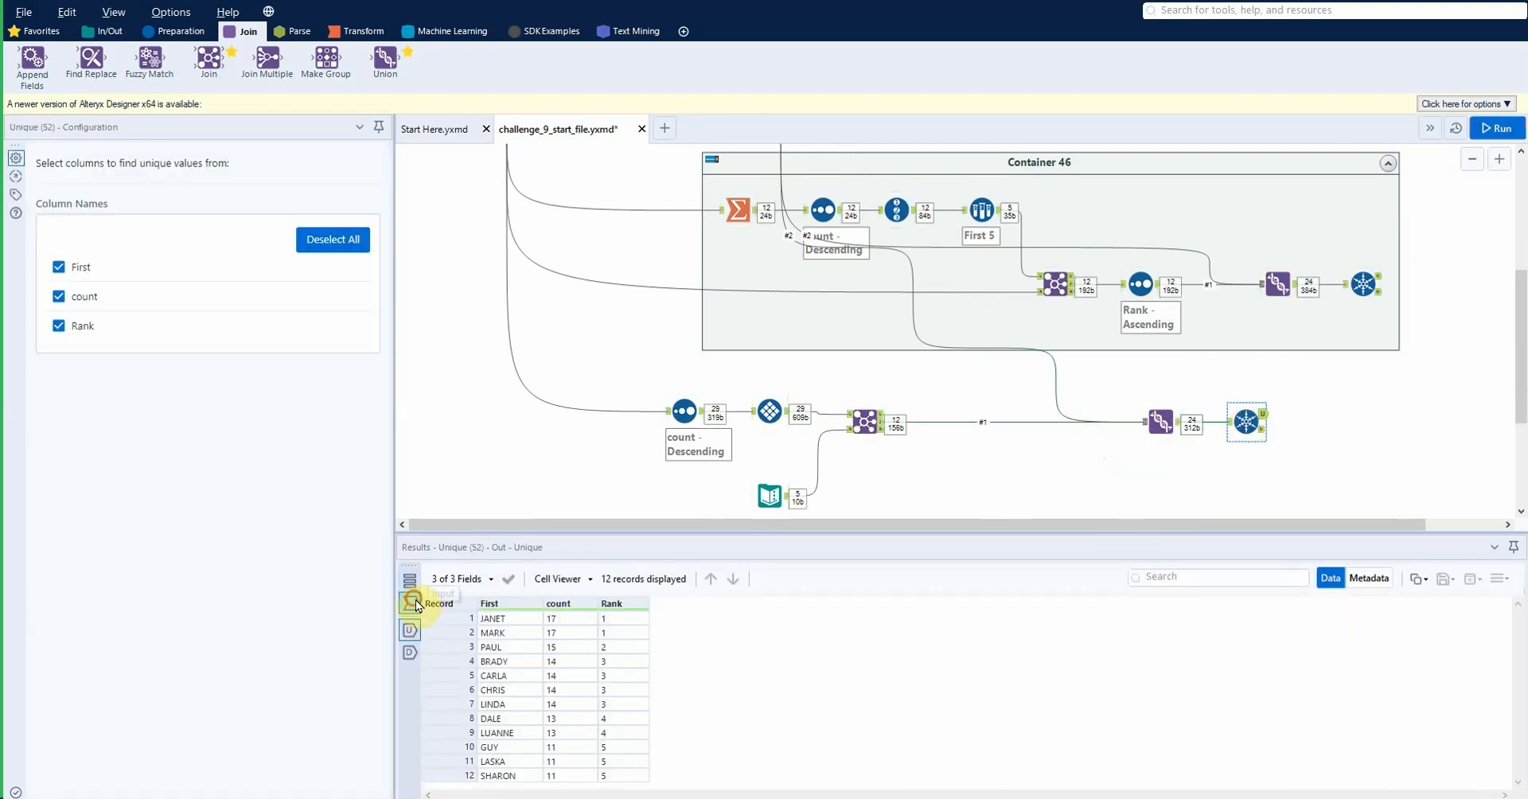
Step: Reposition the Union and Unique pair and the Sort, Tile, Text Input and Join group to tidy the layout below the container
{"action": "left_click_drag", "start_coordinate": [1313, 374], "coordinate": [1110, 478]}
{"action": "left_click_drag", "start_coordinate": [1160, 430], "coordinate": [1190, 493]}
{"action": "left_click_drag", "start_coordinate": [637, 366], "coordinate": [861, 382]}
{"action": "left_click_drag", "start_coordinate": [911, 280], "coordinate": [910, 280]}
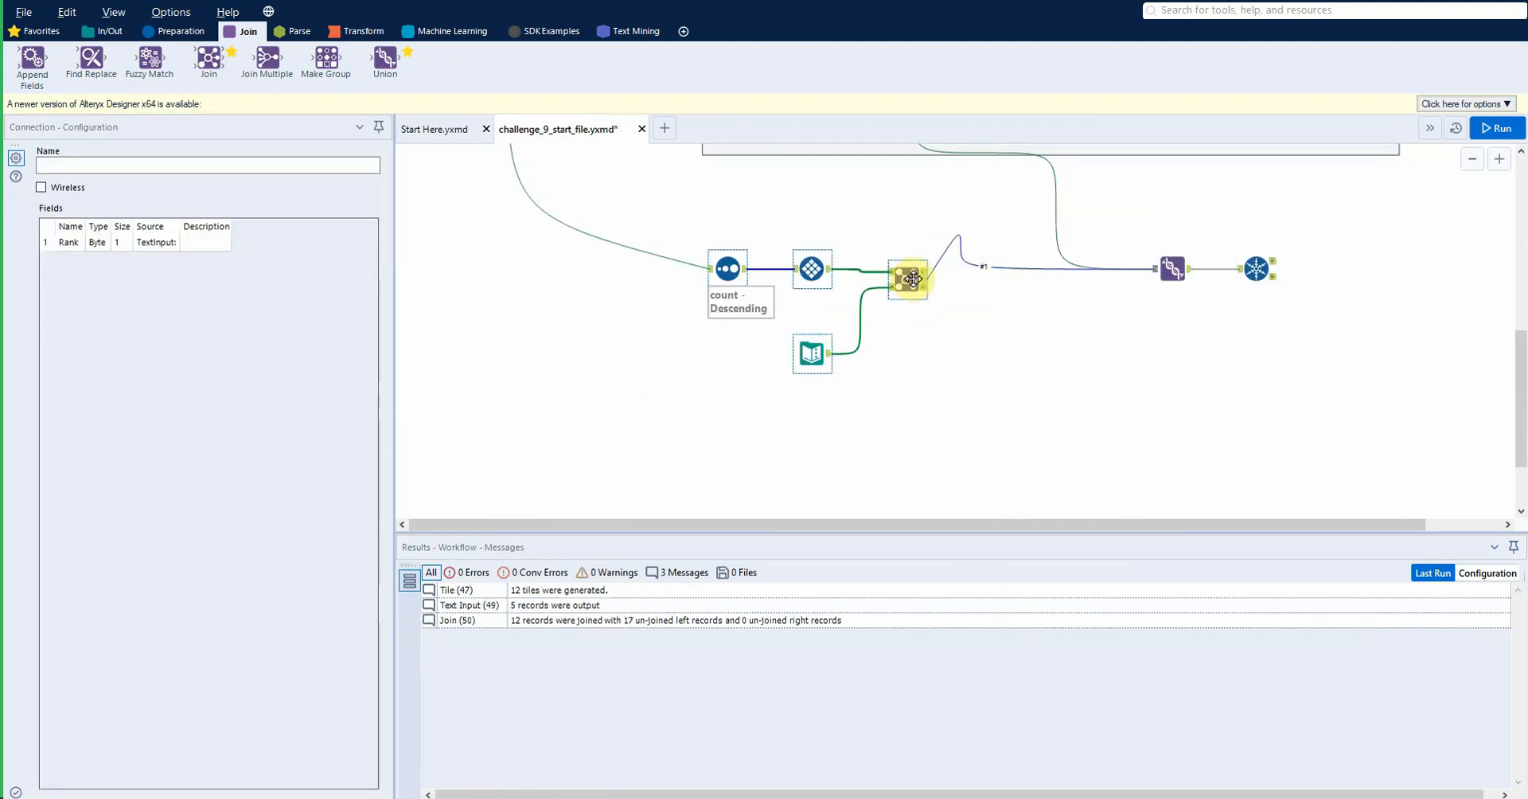
{"action": "left_click", "coordinate": [1053, 388]}
Step: Check the new Union tool's input and compare the Unique tool's input, unique and duplicate records to verify the Tile solution
{"action": "scroll", "coordinate": [1159, 450], "scroll_direction": "up", "scroll_amount": 5}
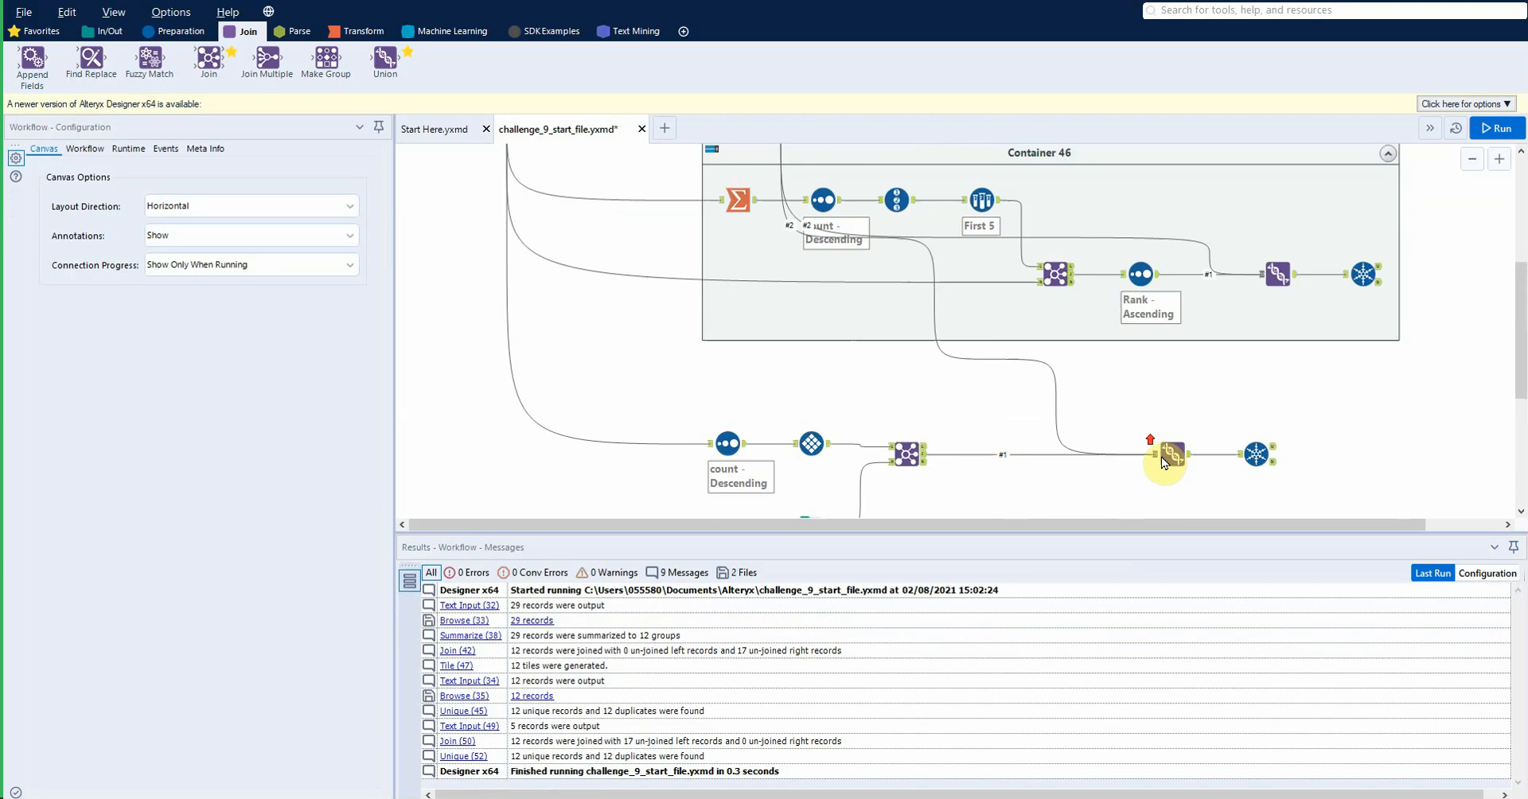
{"action": "scroll", "coordinate": [1174, 441], "scroll_direction": "up", "scroll_amount": 1}
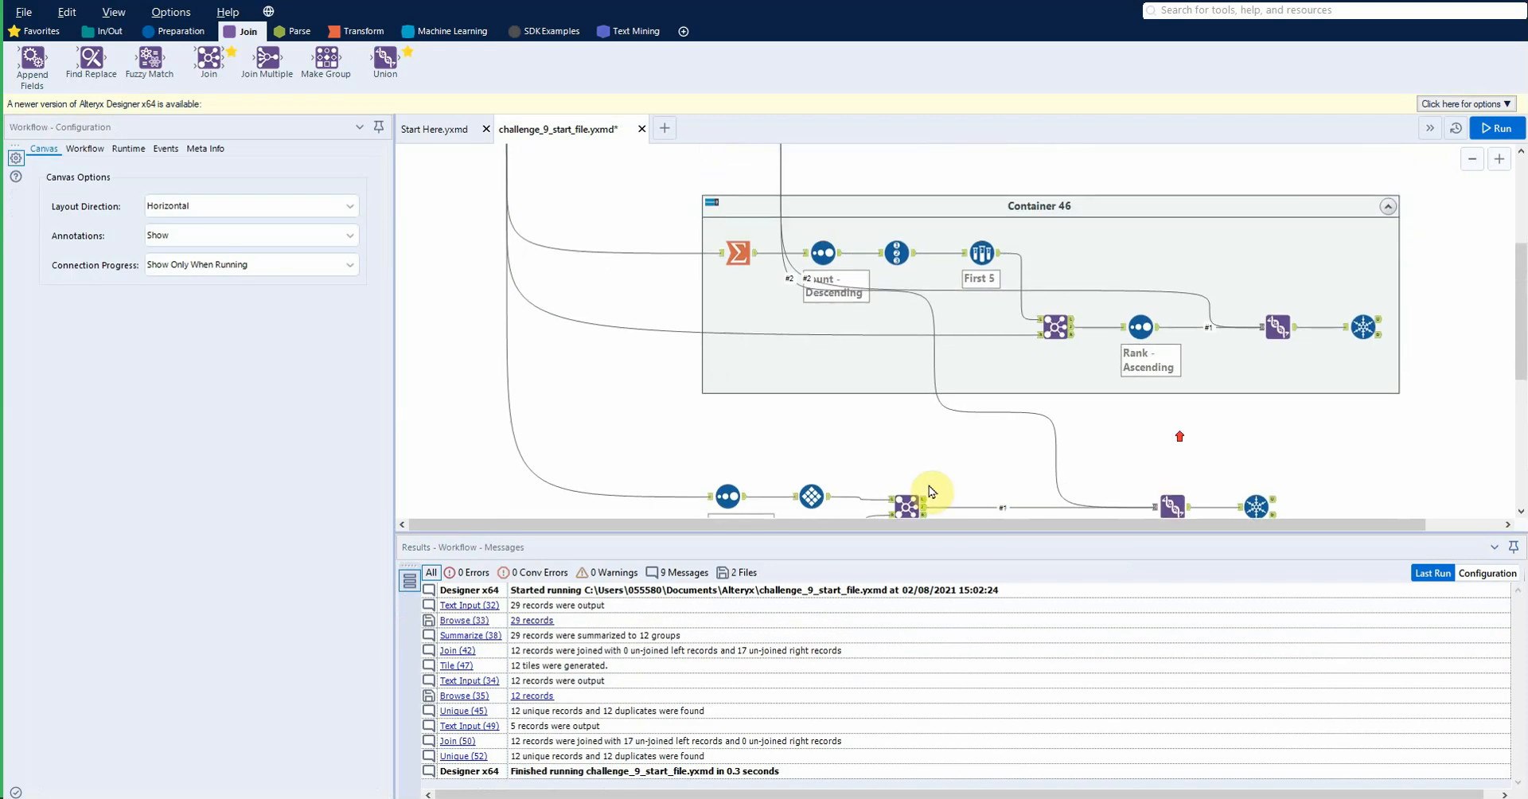
{"action": "left_click", "coordinate": [1172, 506]}
{"action": "scroll", "coordinate": [828, 300], "scroll_direction": "up", "scroll_amount": 5}
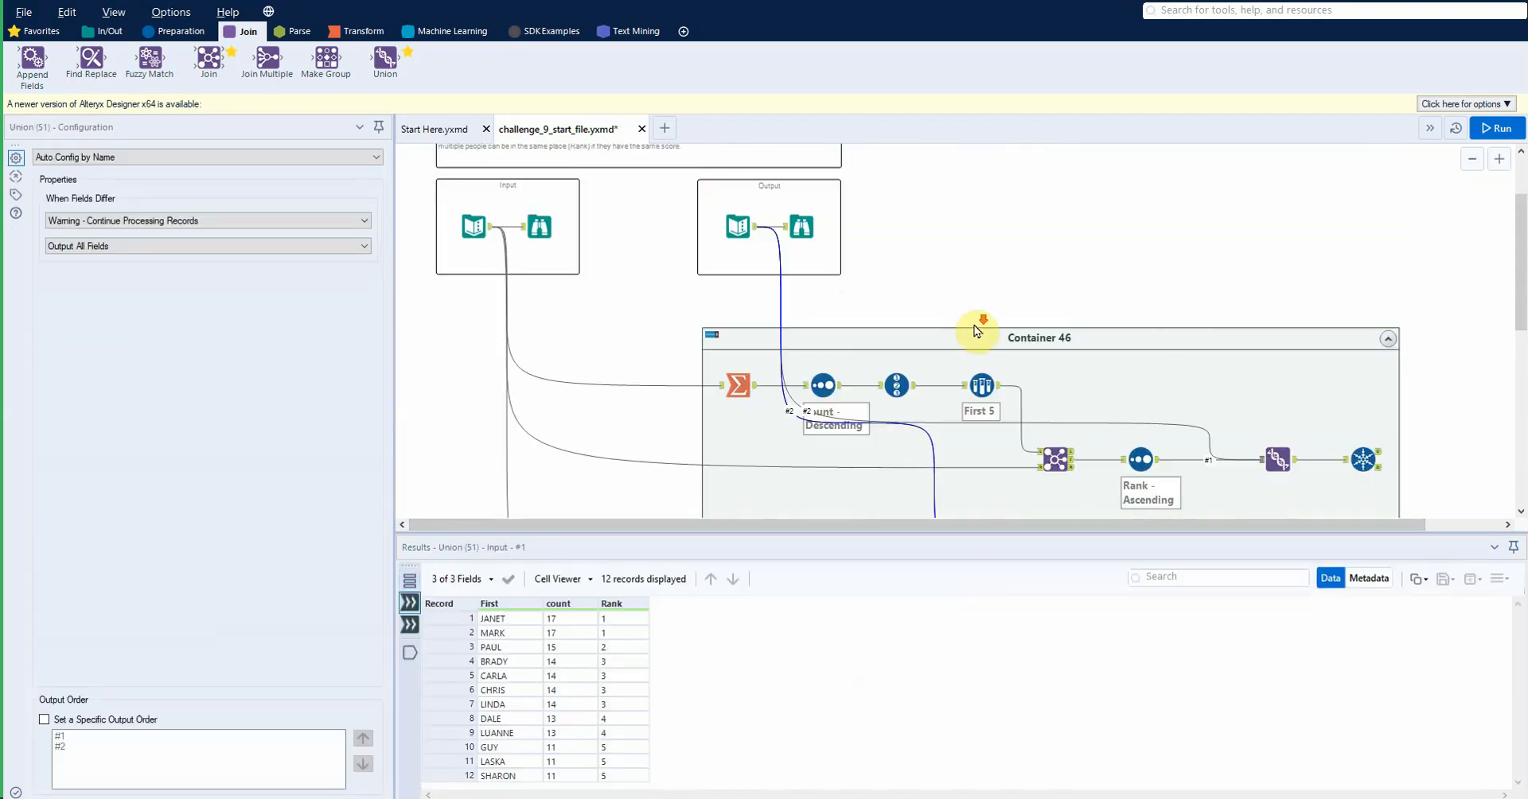
{"action": "scroll", "coordinate": [1210, 367], "scroll_direction": "down", "scroll_amount": 10}
{"action": "left_click", "coordinate": [1255, 374]}
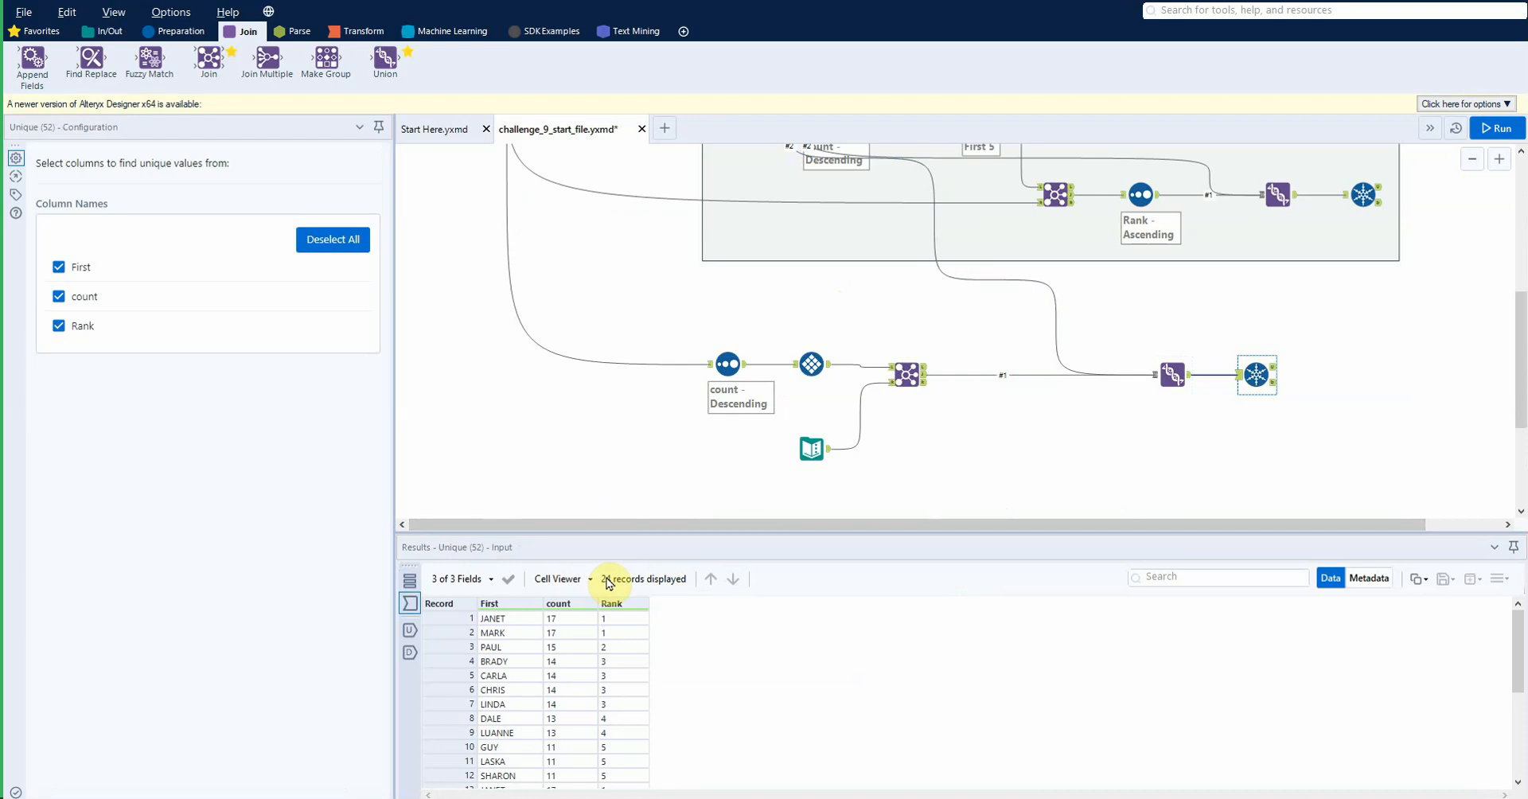
{"action": "left_click", "coordinate": [410, 629]}
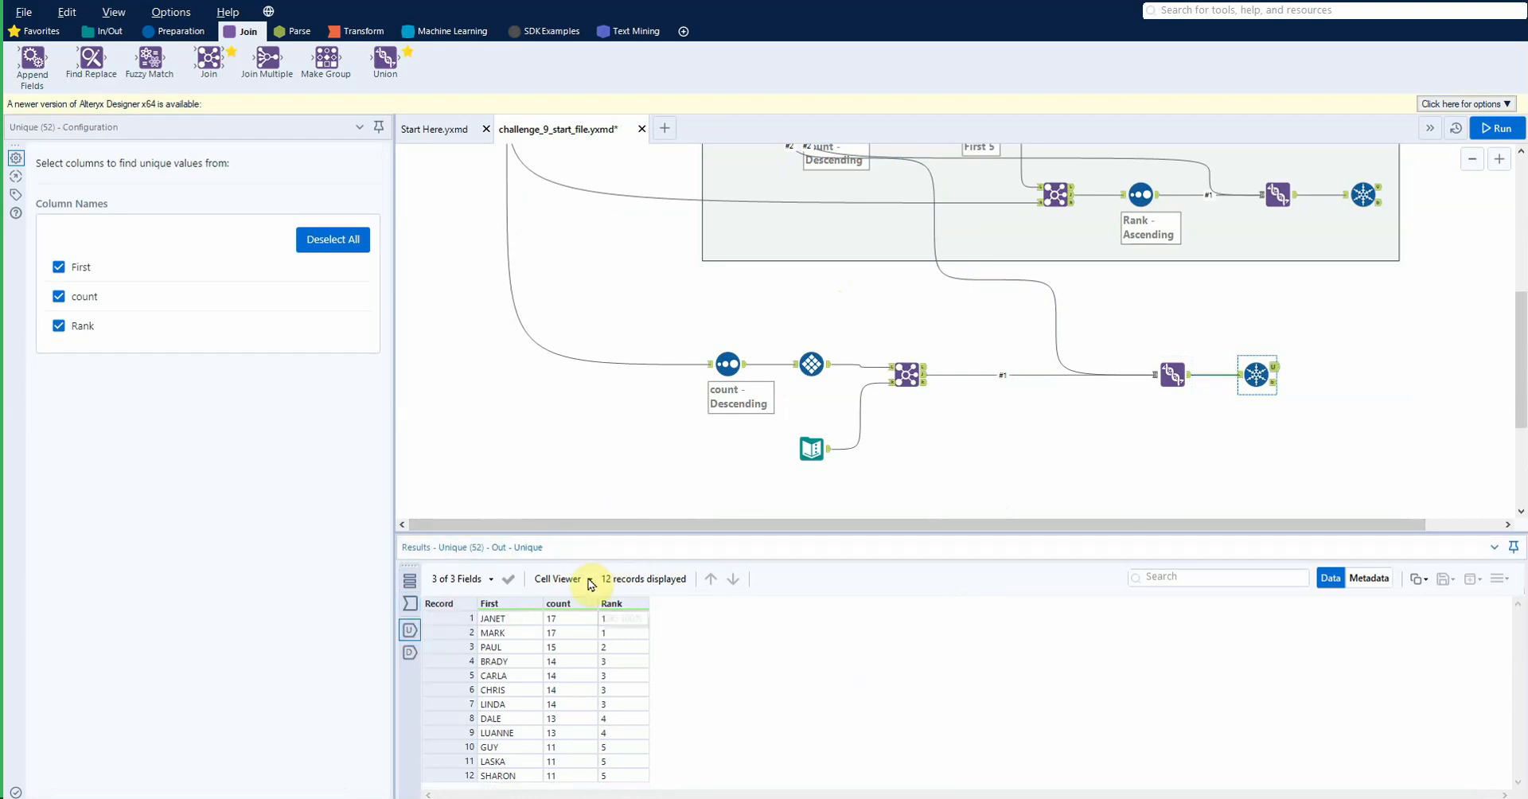
{"action": "left_click", "coordinate": [410, 650]}
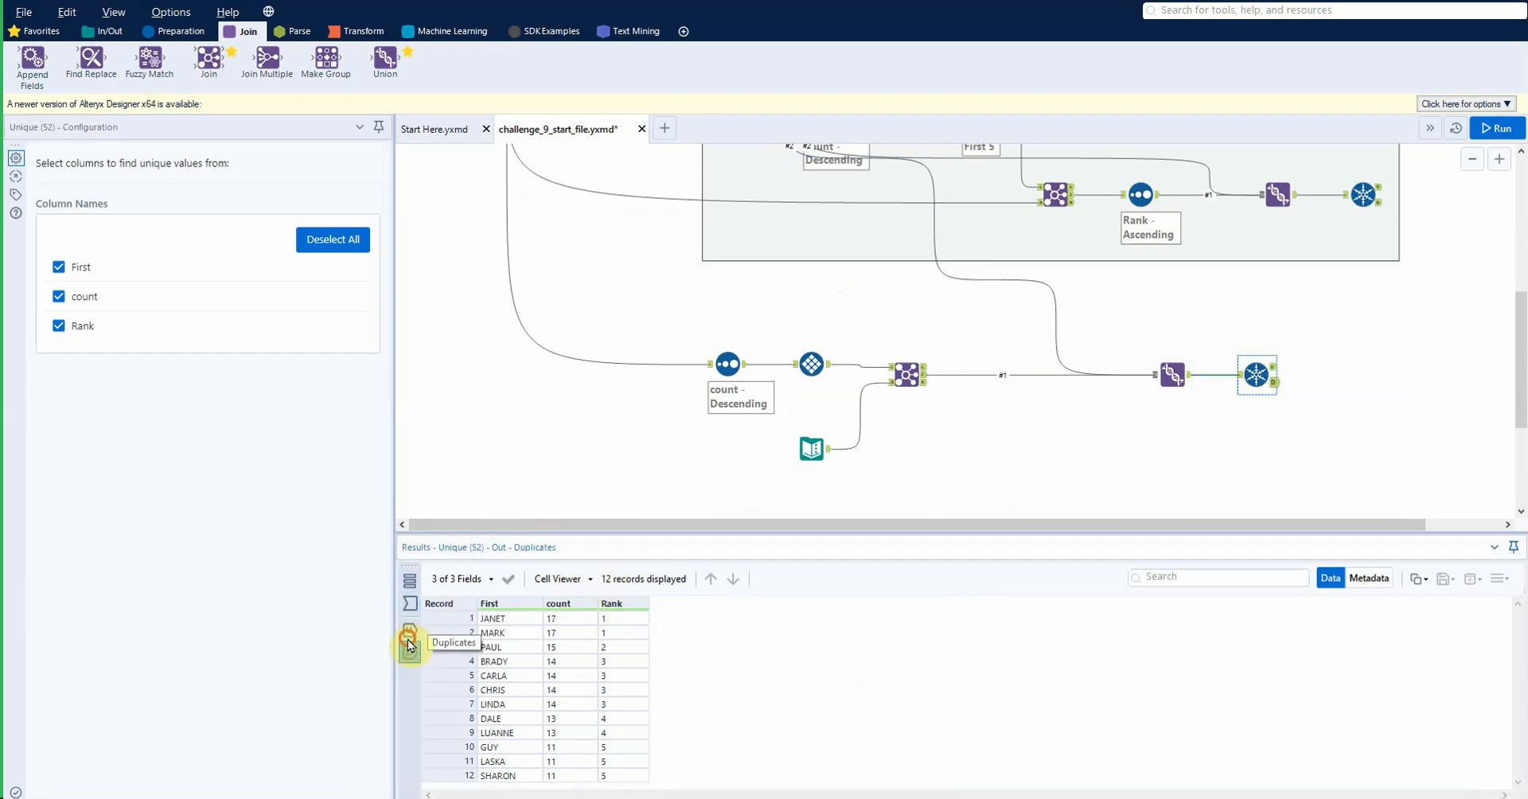
{"action": "scroll", "coordinate": [1315, 465], "scroll_direction": "up", "scroll_amount": 1}
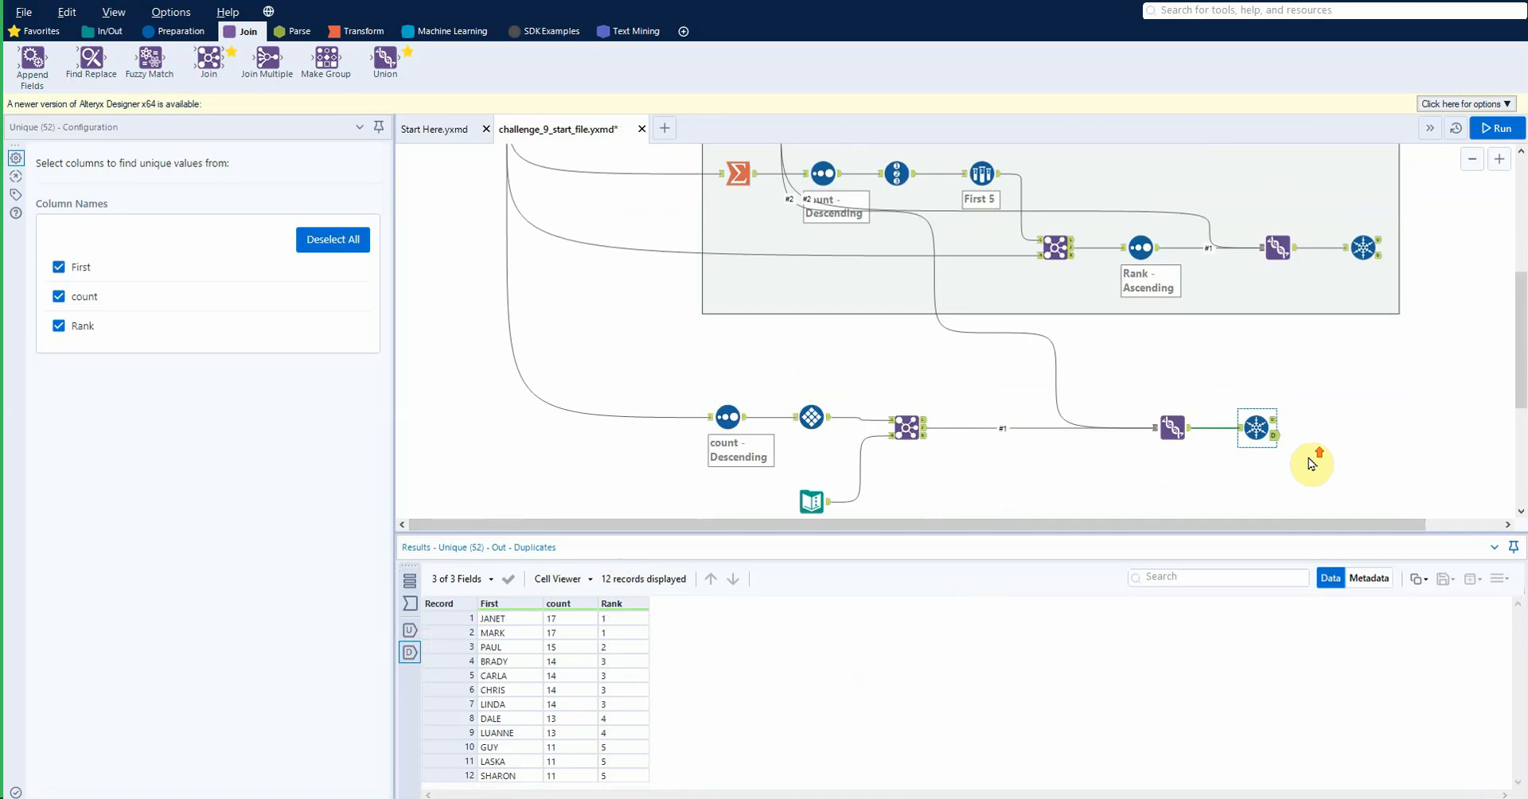